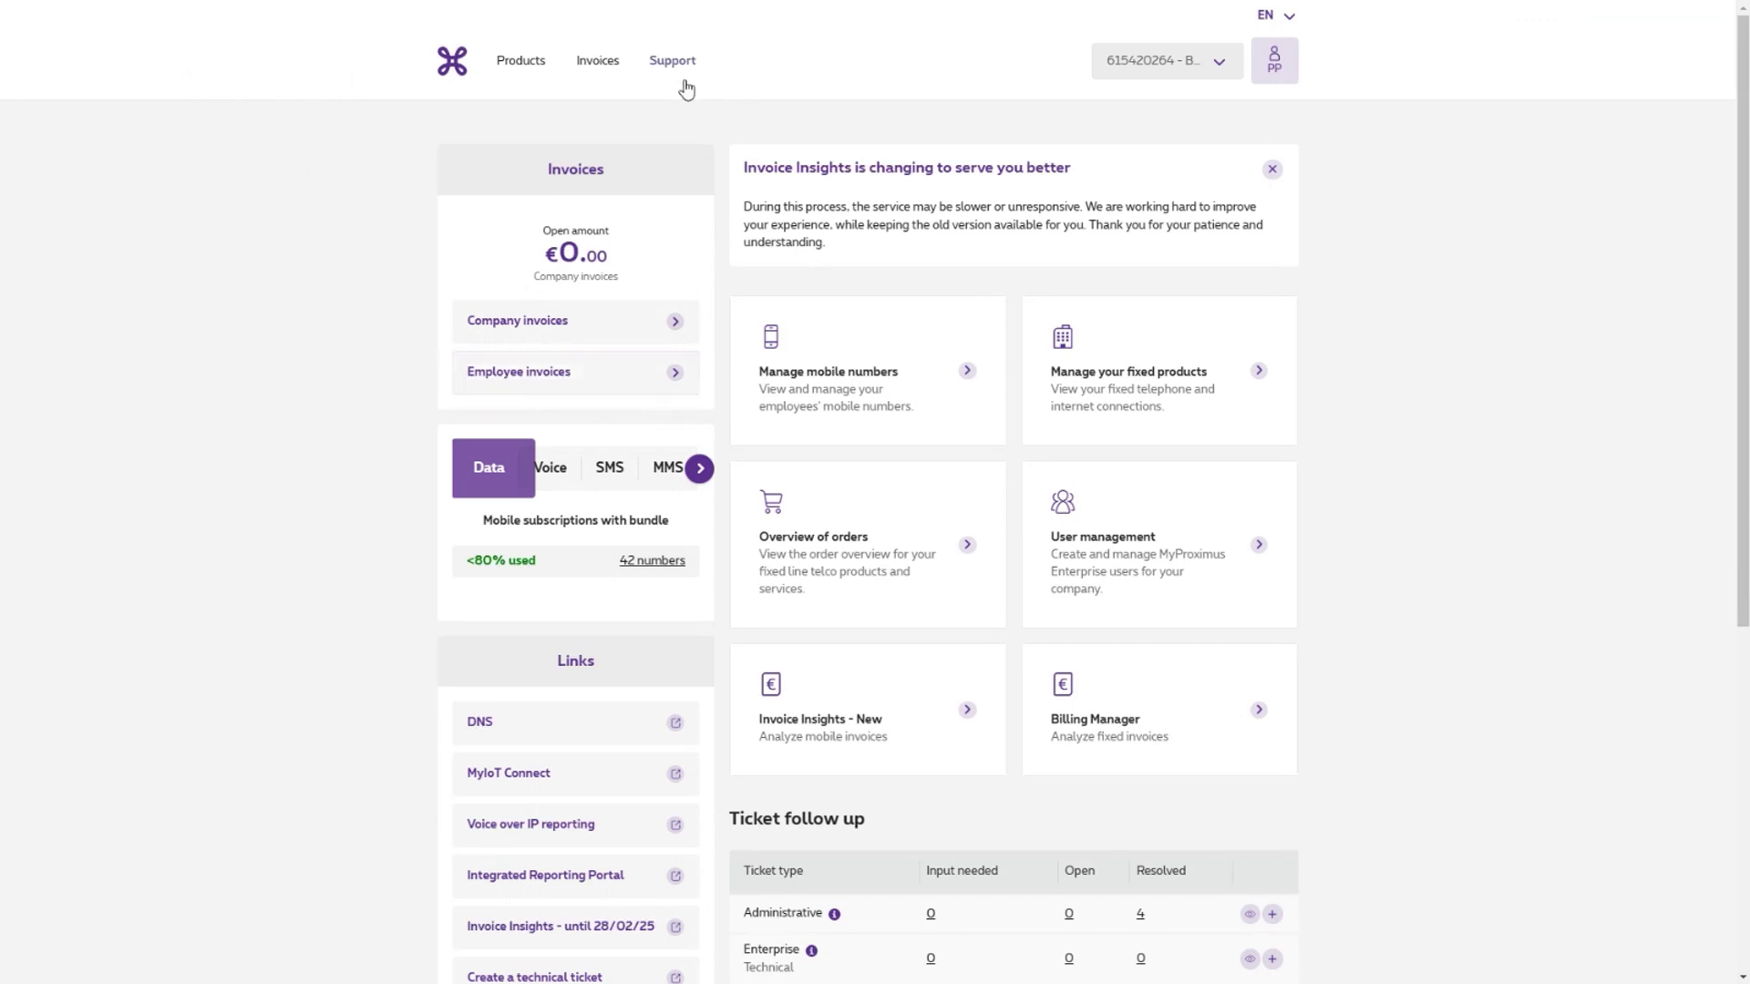
- Open the Invoices menu from the MyProximus home dashboard showing €0.00 open
left_click(594, 62)
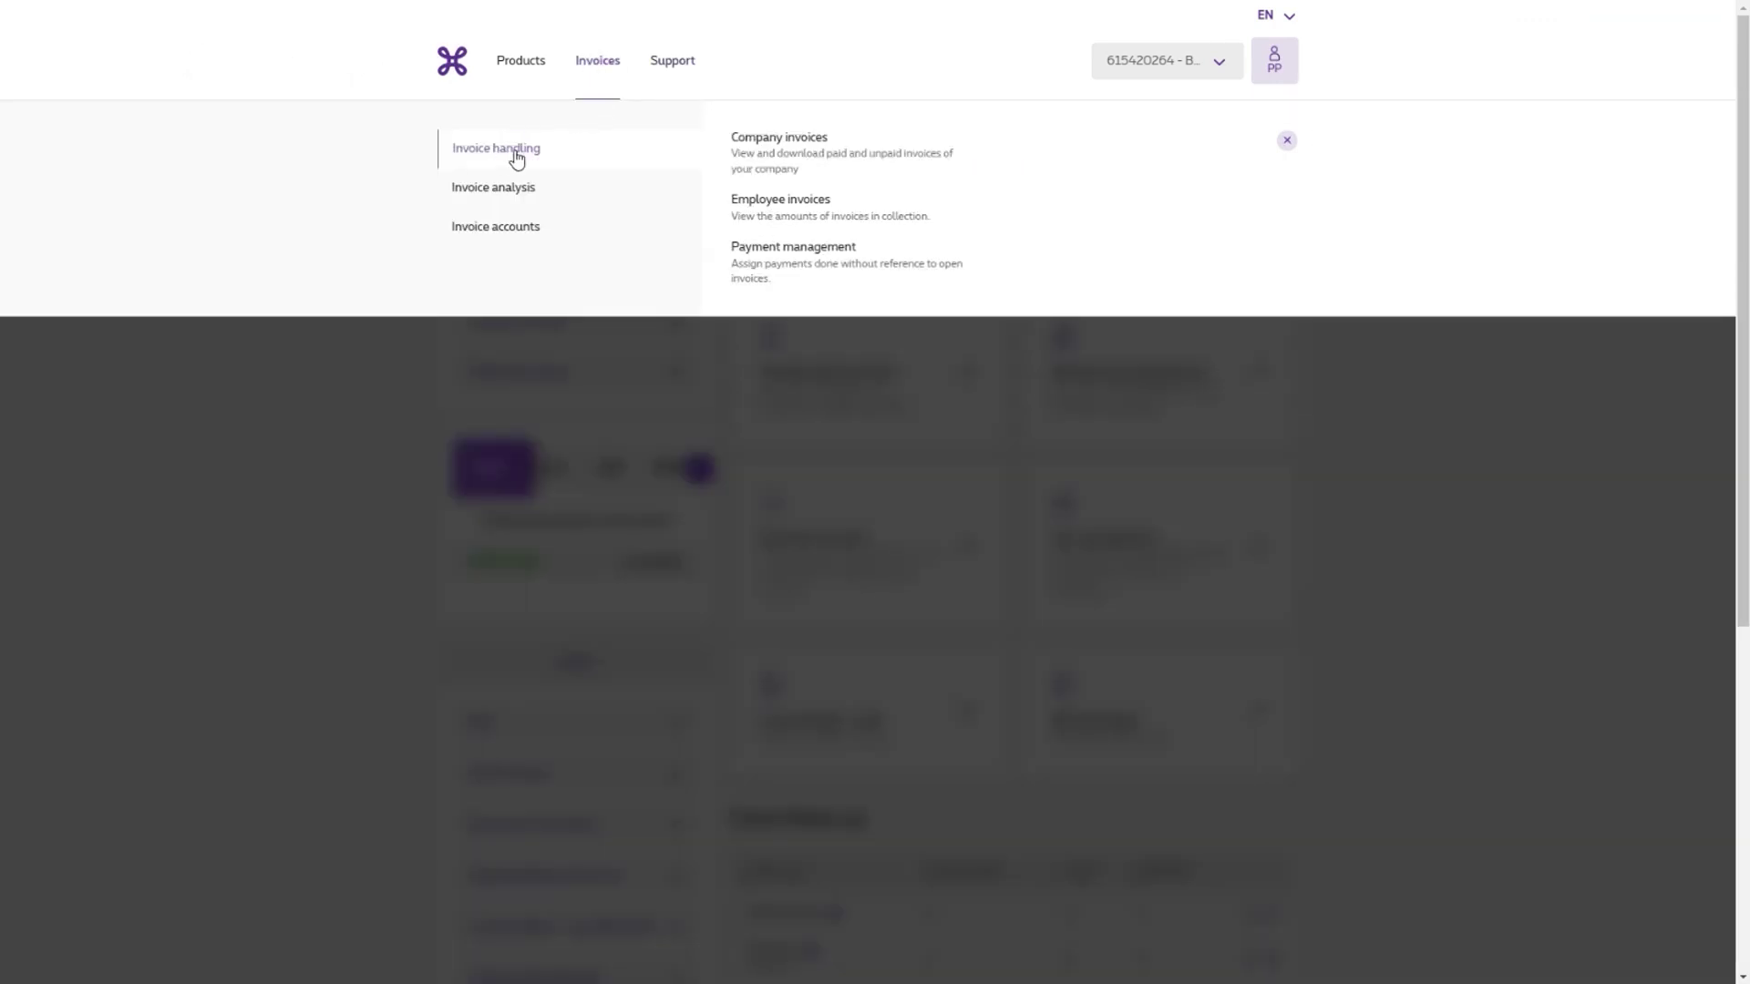
- Go to Company invoices and open the first company account's paid and unpaid invoices
left_click(787, 151)
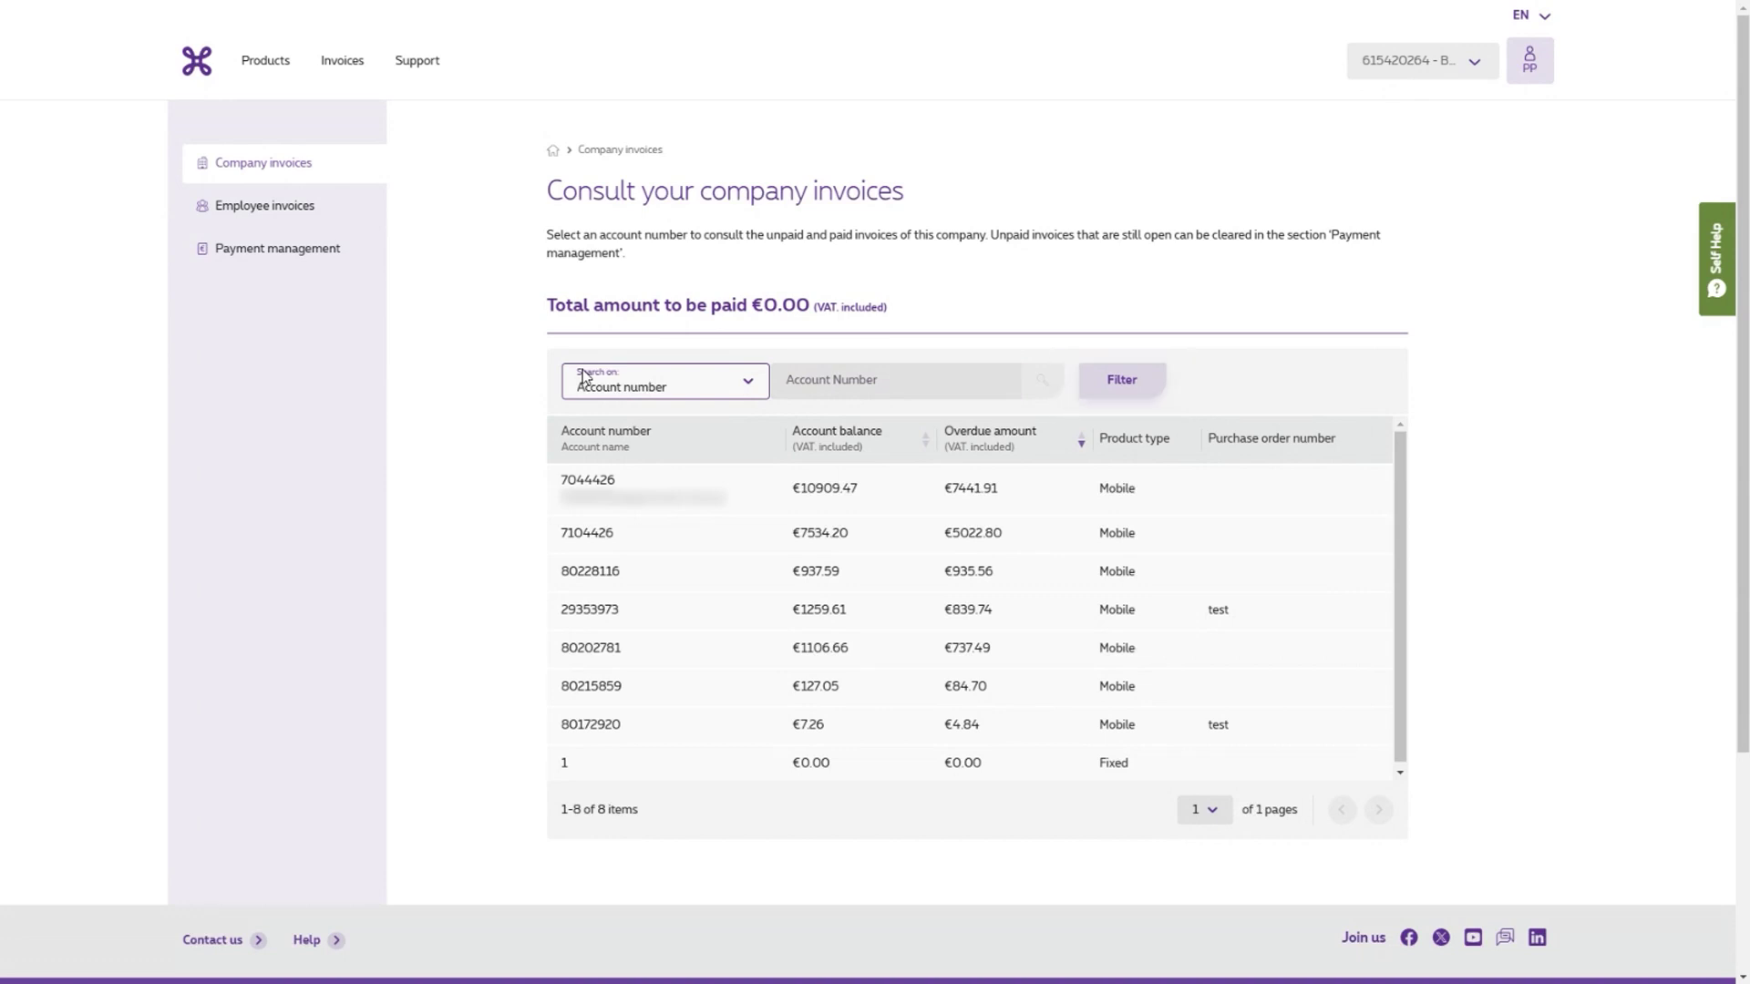
left_click(808, 493)
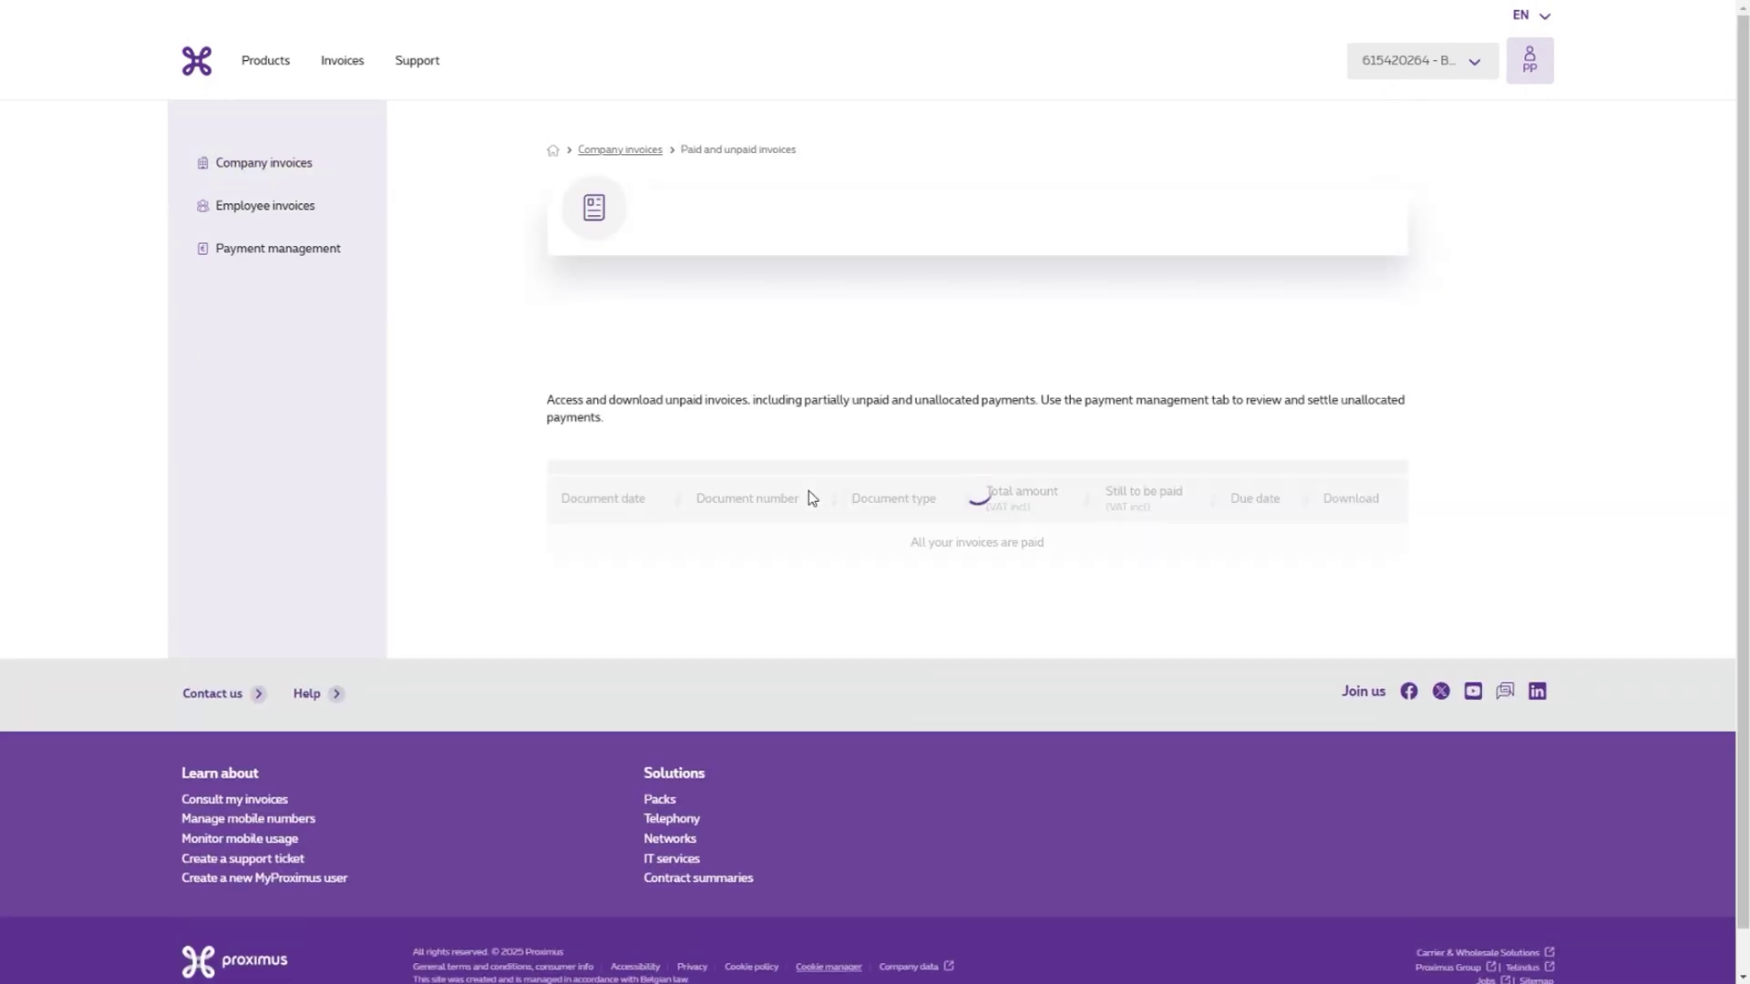
scroll(809, 487, "down", 2)
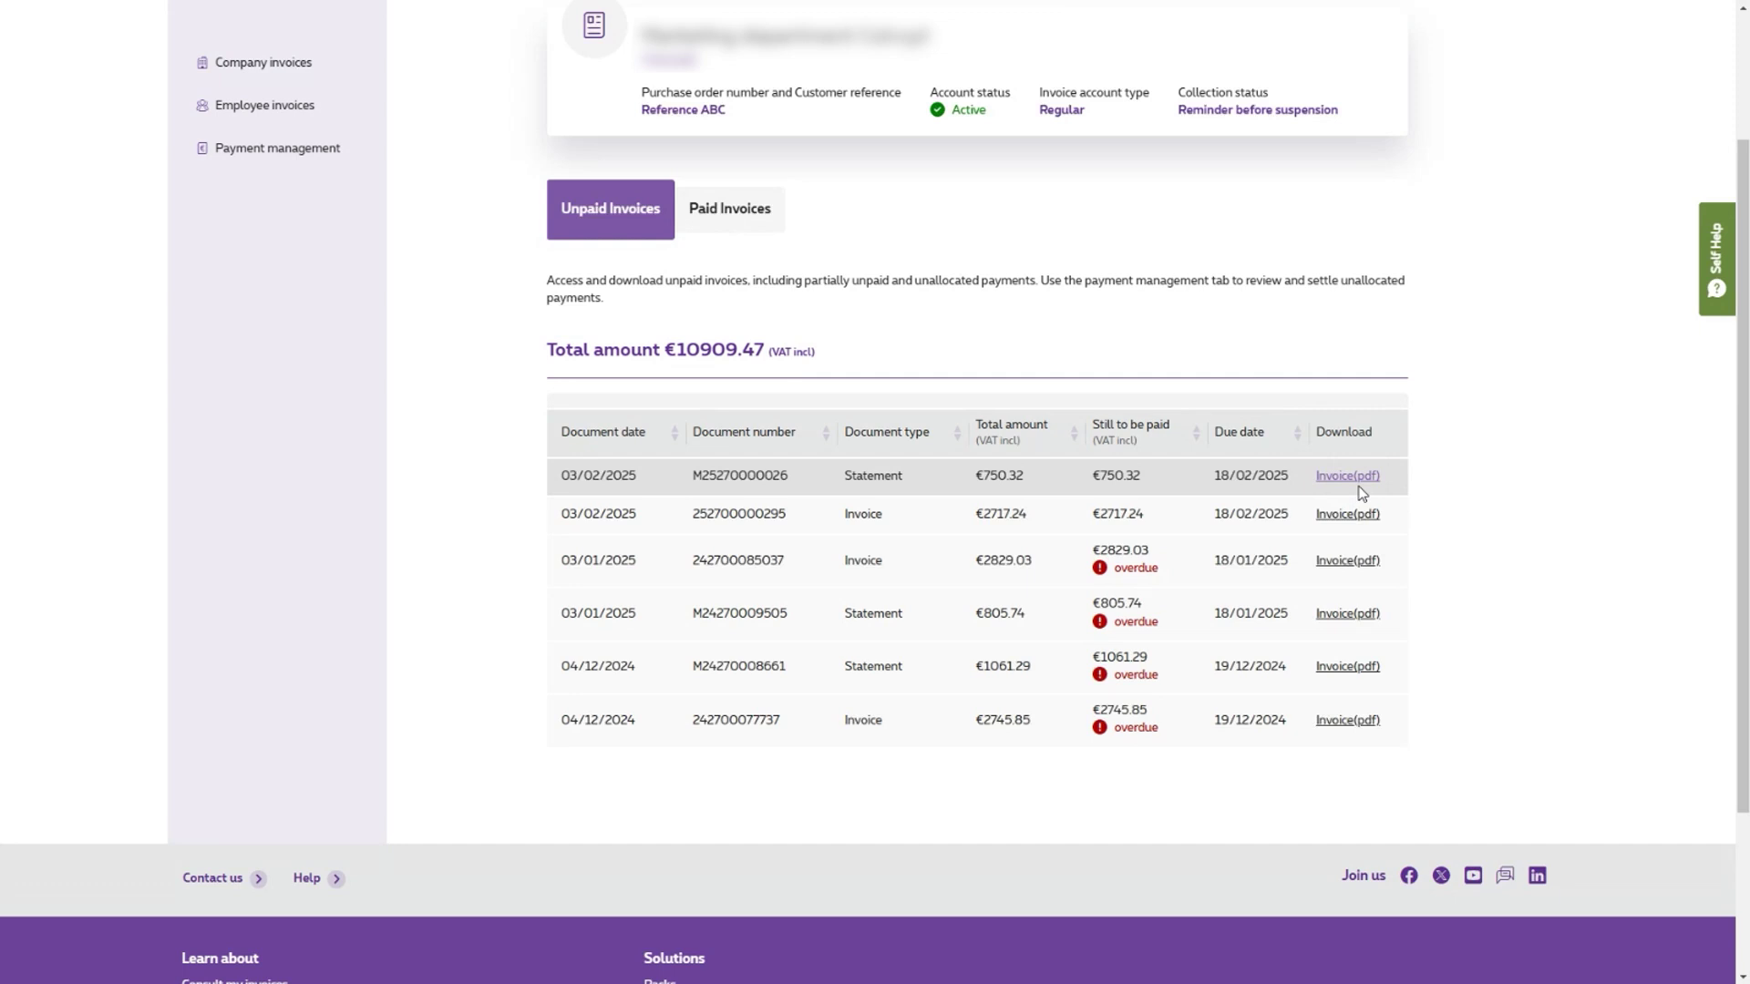
scroll(1361, 493, "up", 1)
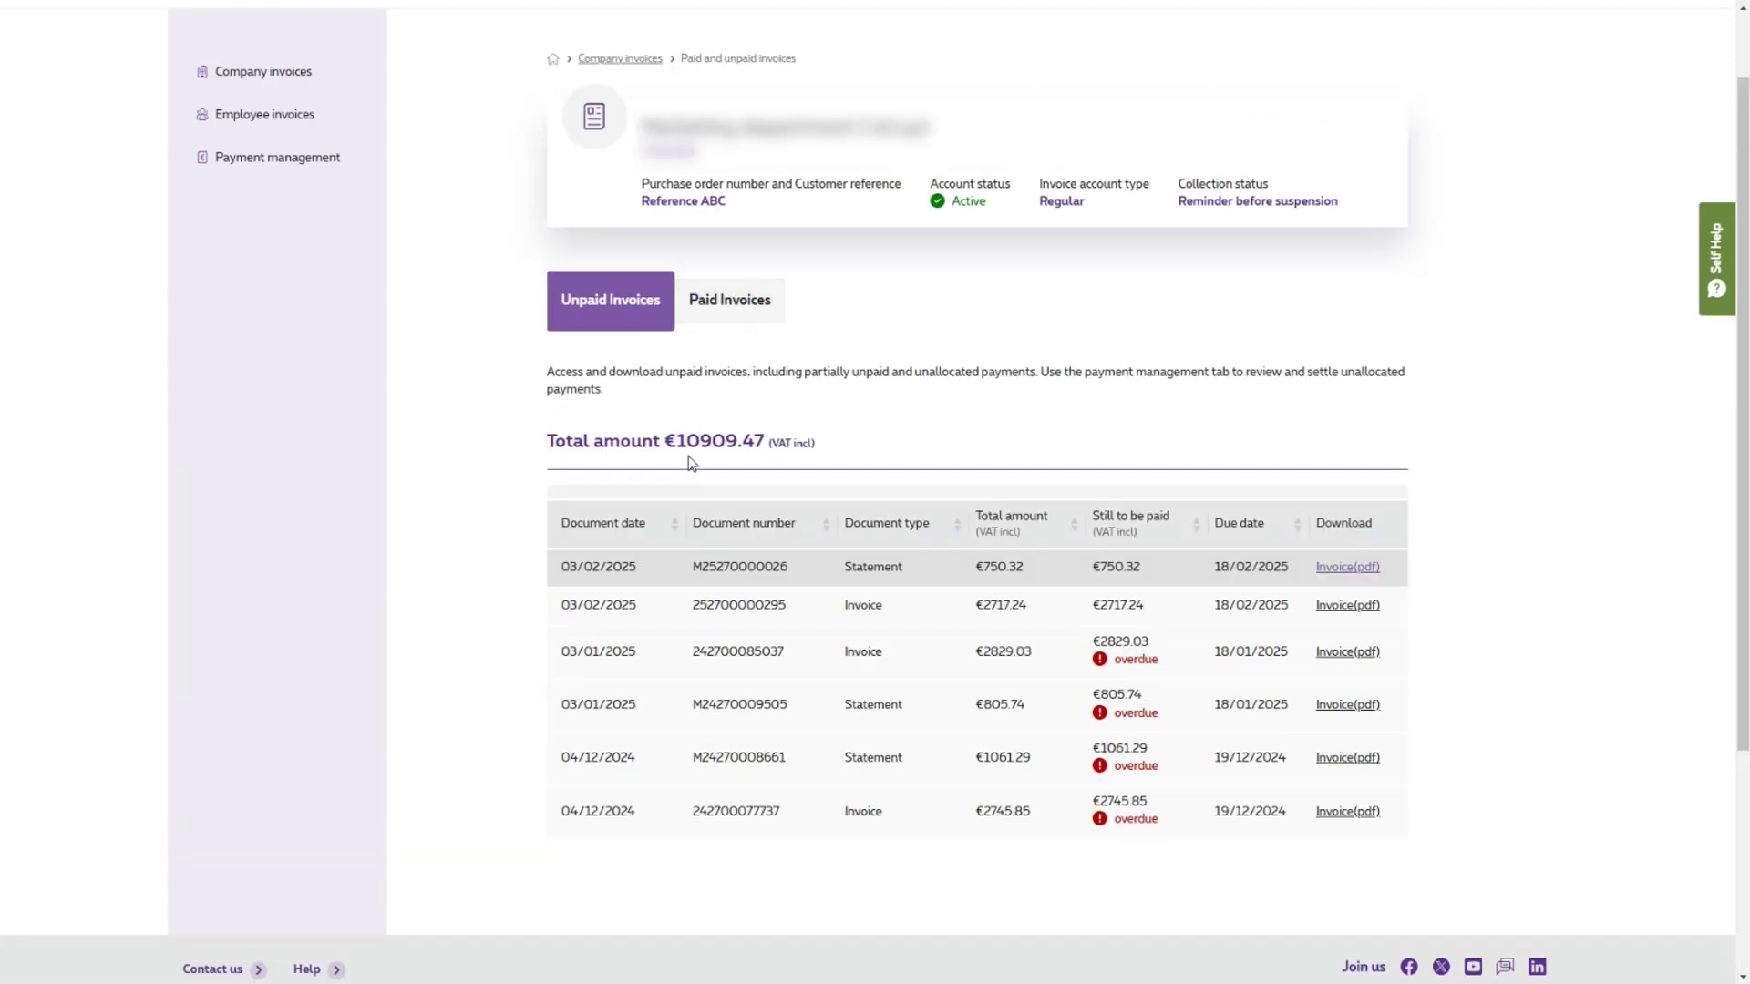
scroll(687, 460, "up", 1)
- Switch to the Paid Invoices tab and highlight the 'last 24 months' note
scroll(687, 477, "down", 1)
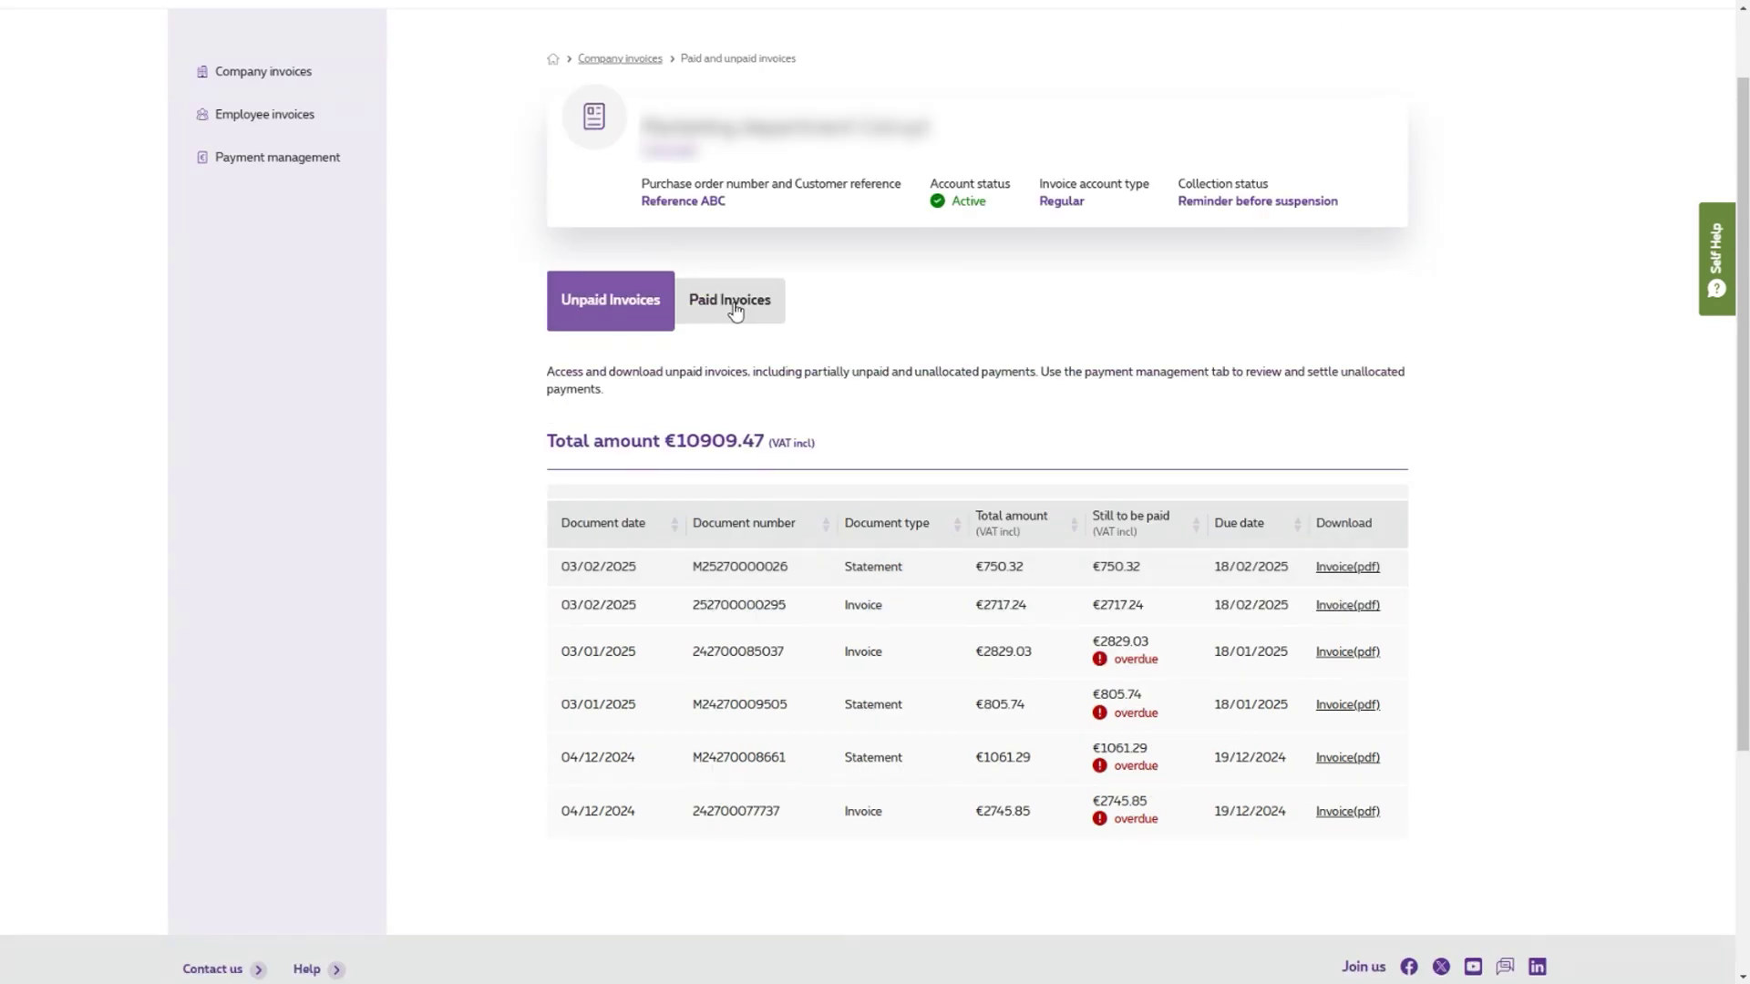
left_click(730, 306)
scroll(852, 289, "down", 1)
left_click_drag(862, 289, 929, 292)
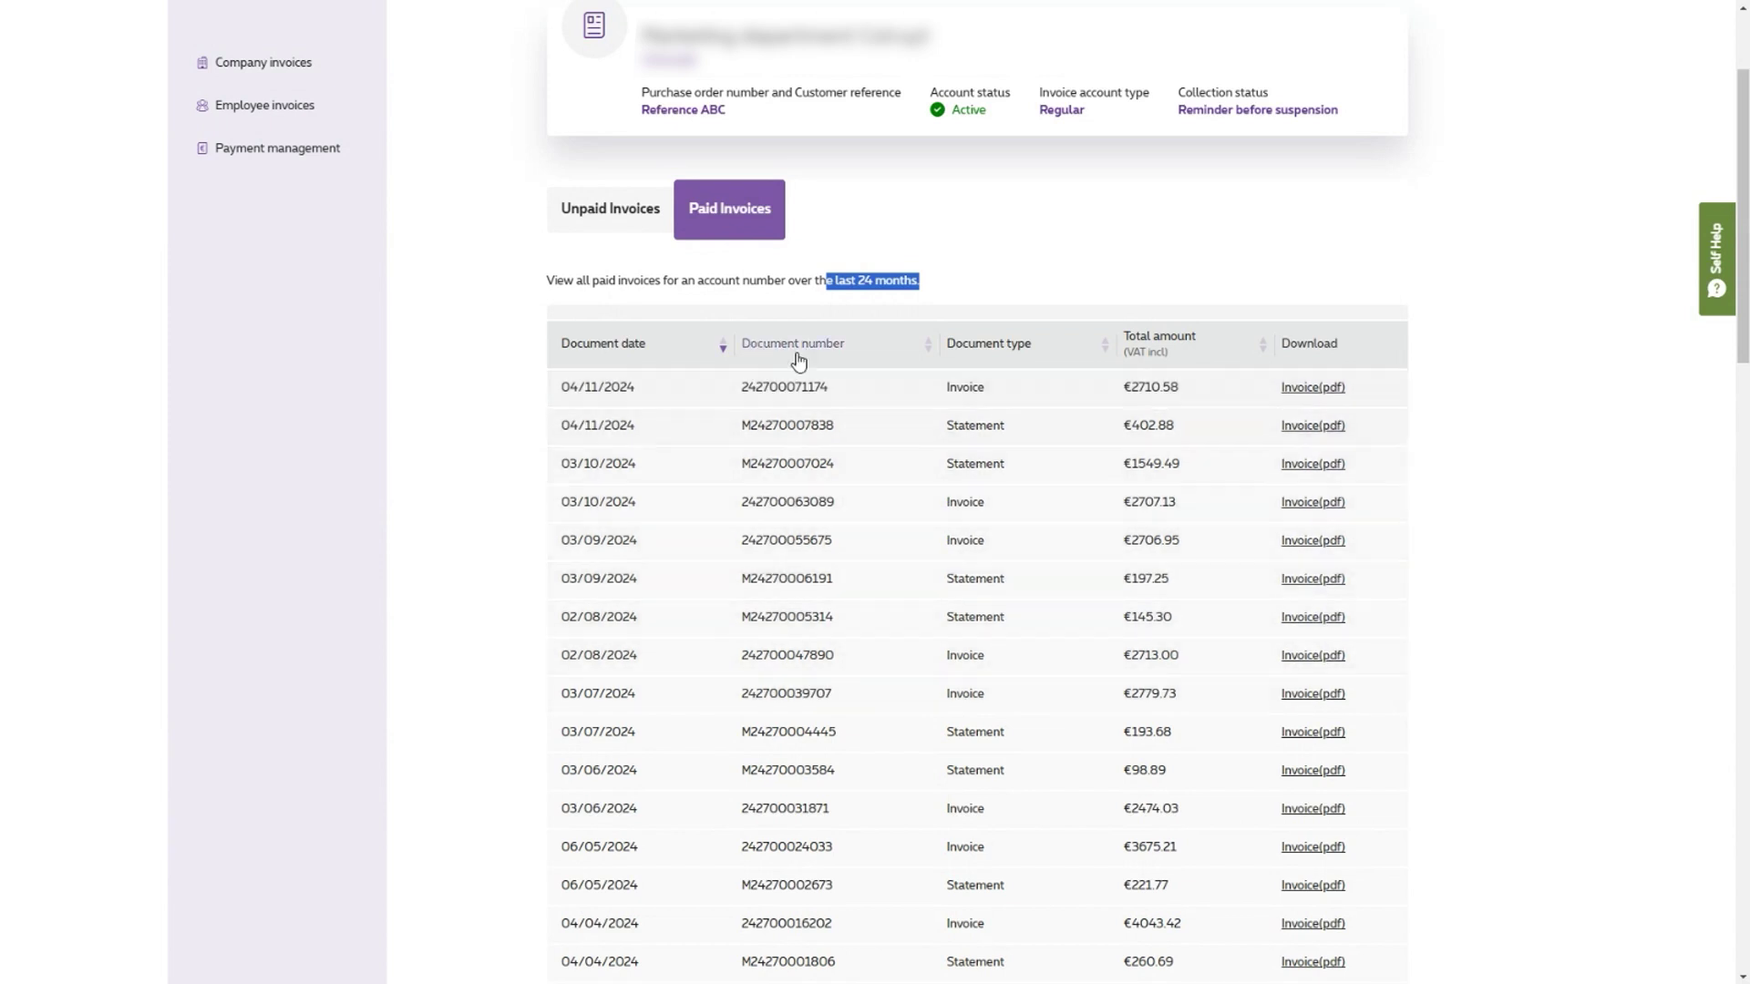
scroll(634, 269, "up", 2)
scroll(634, 269, "up", 1)
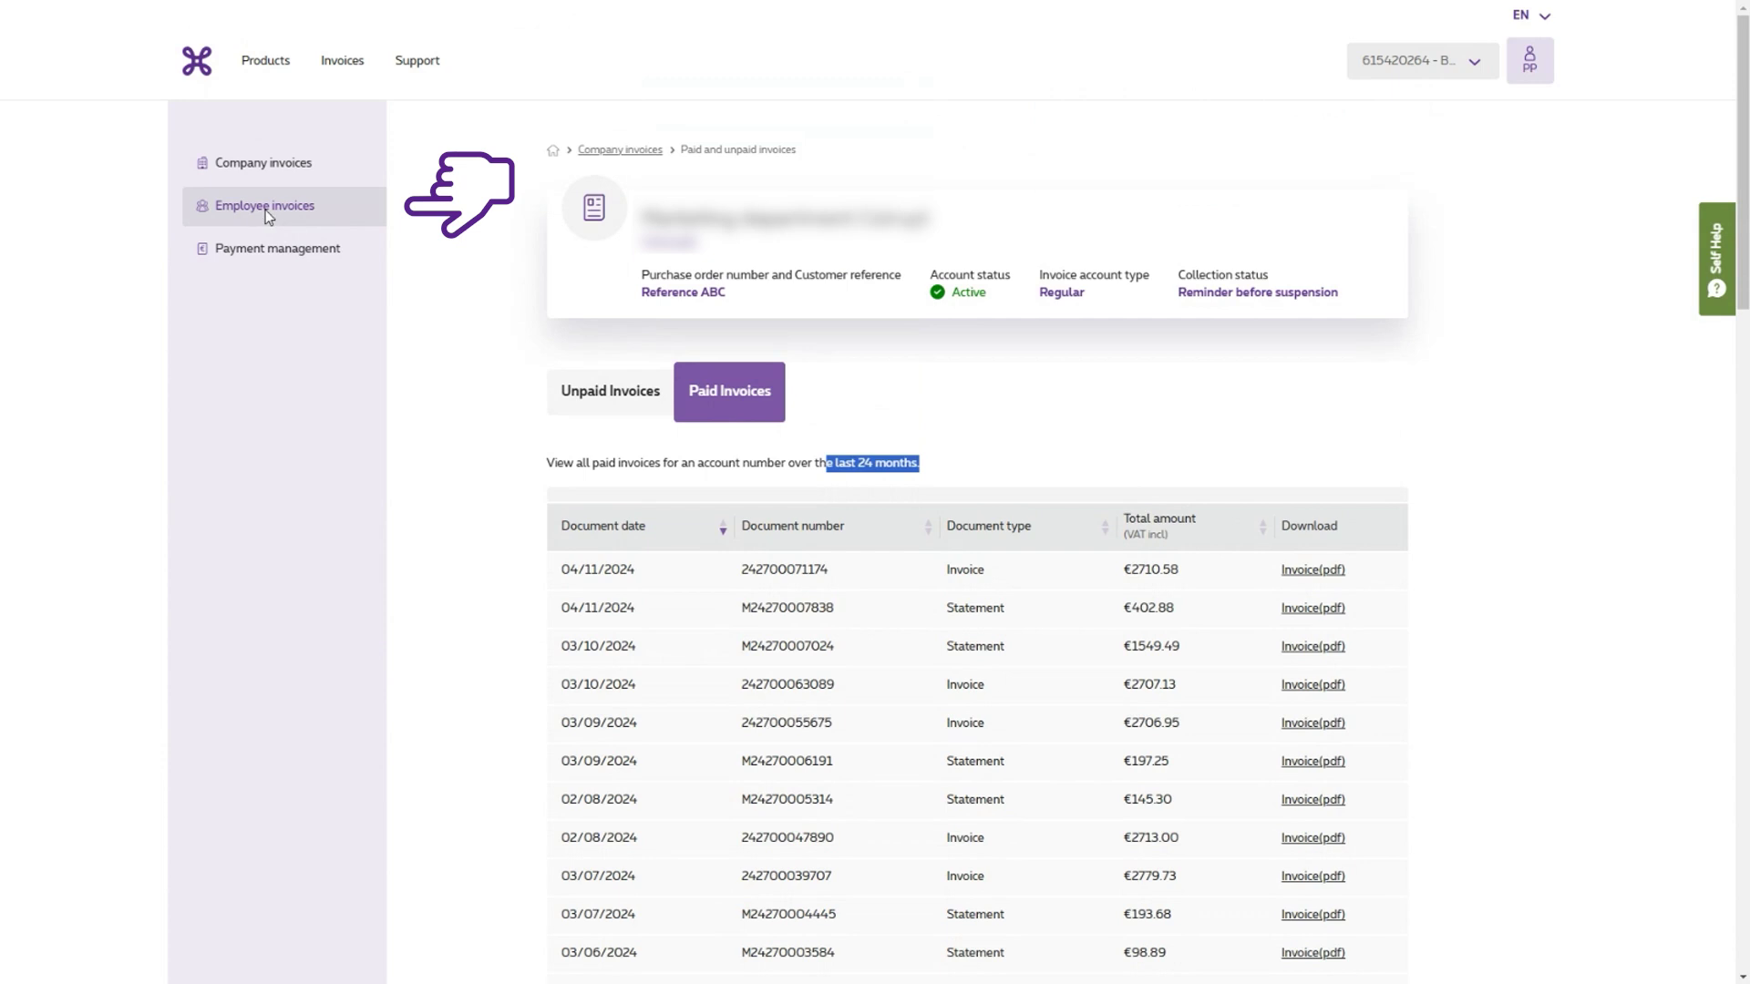
- In Employee invoices, highlight the GDPR notice and view the overdue account's three unpaid invoices (€280.13)
left_click(266, 208)
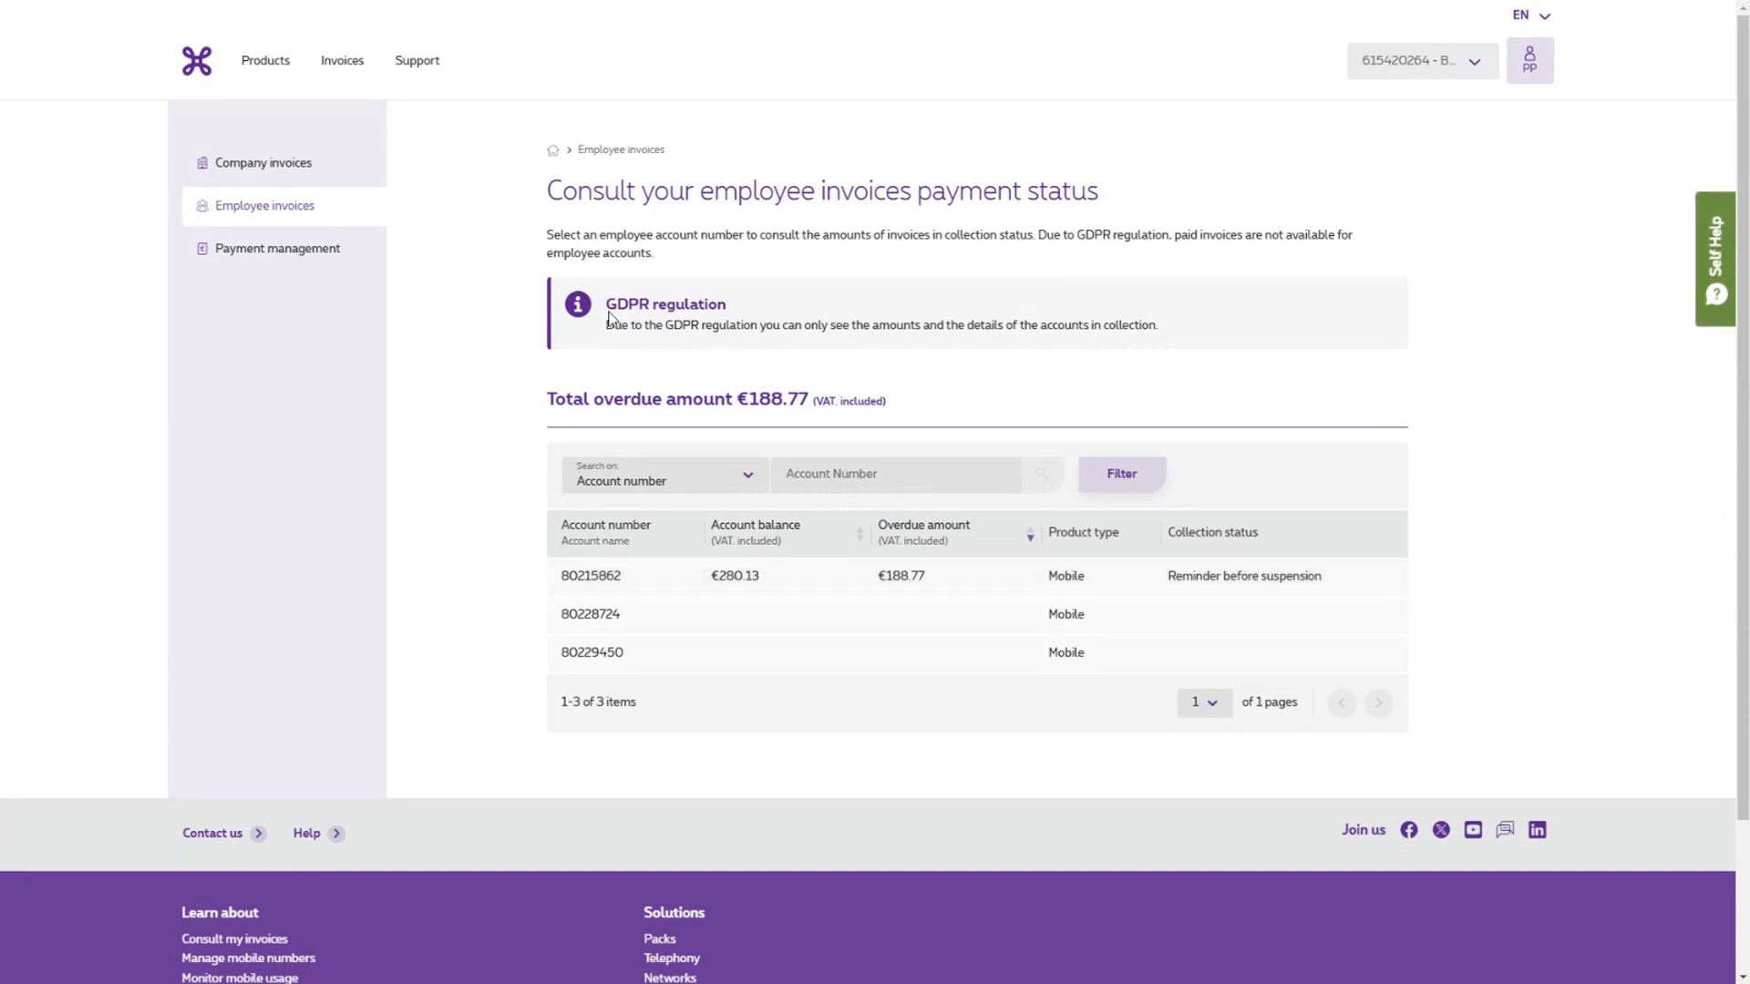
left_click_drag(610, 316, 747, 318)
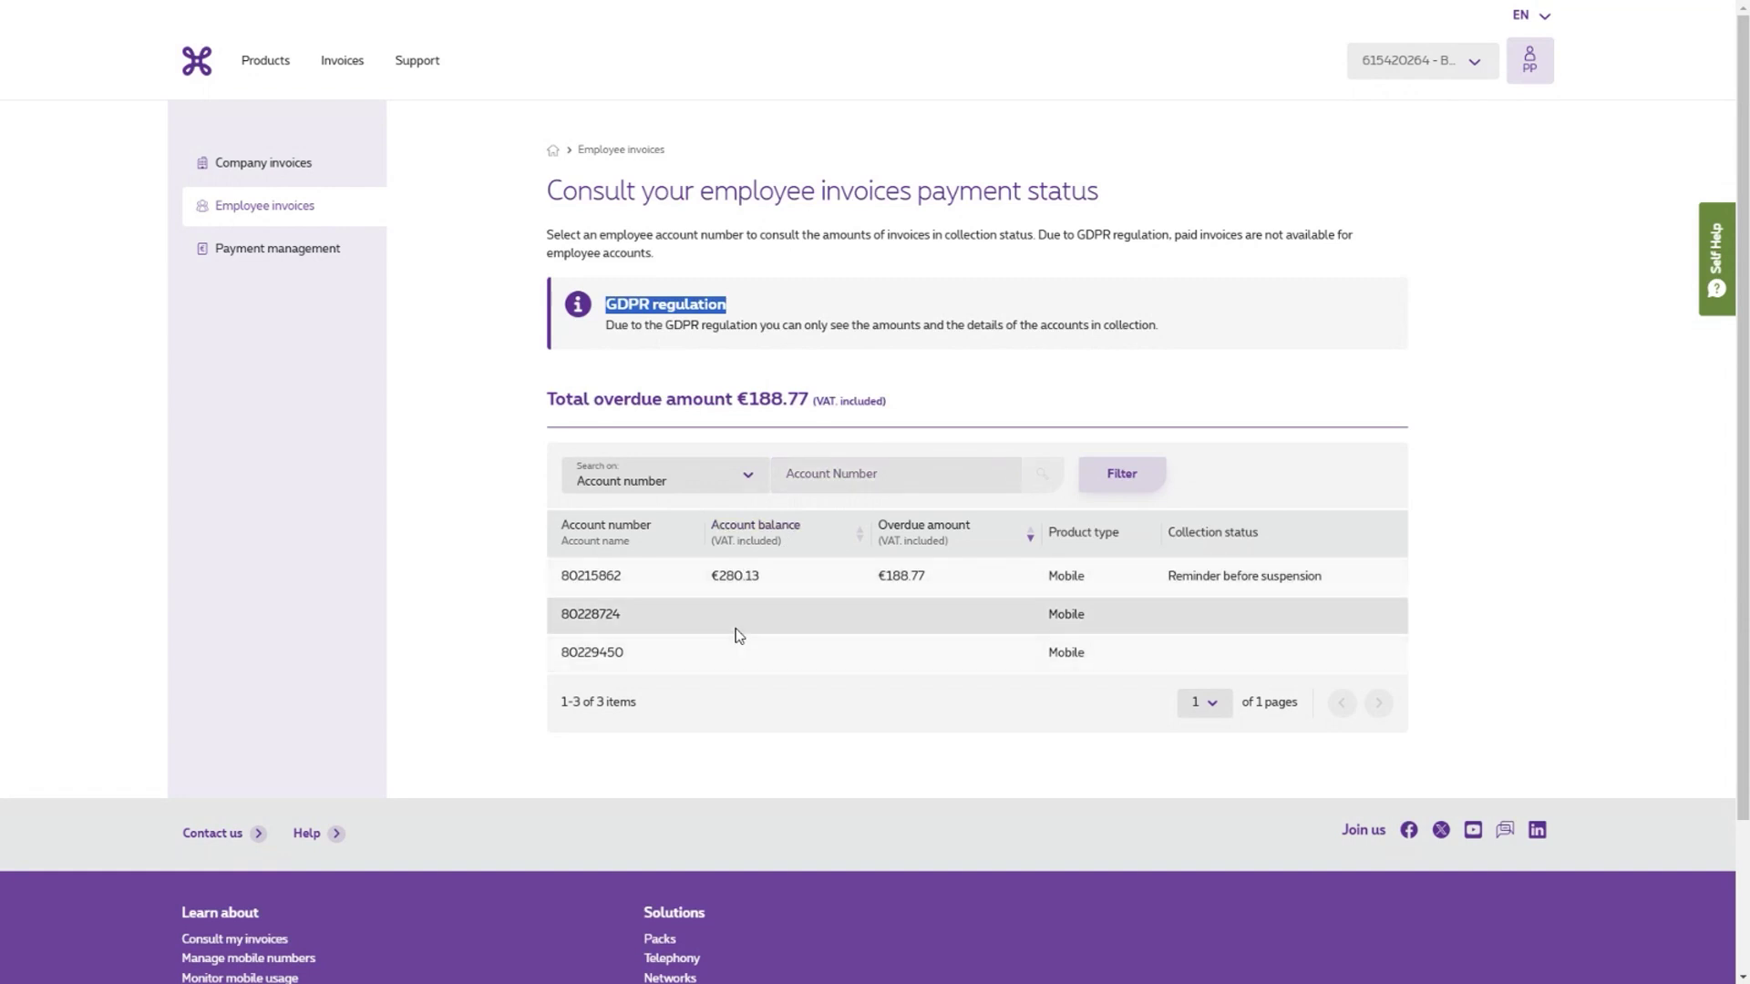
left_click(899, 578)
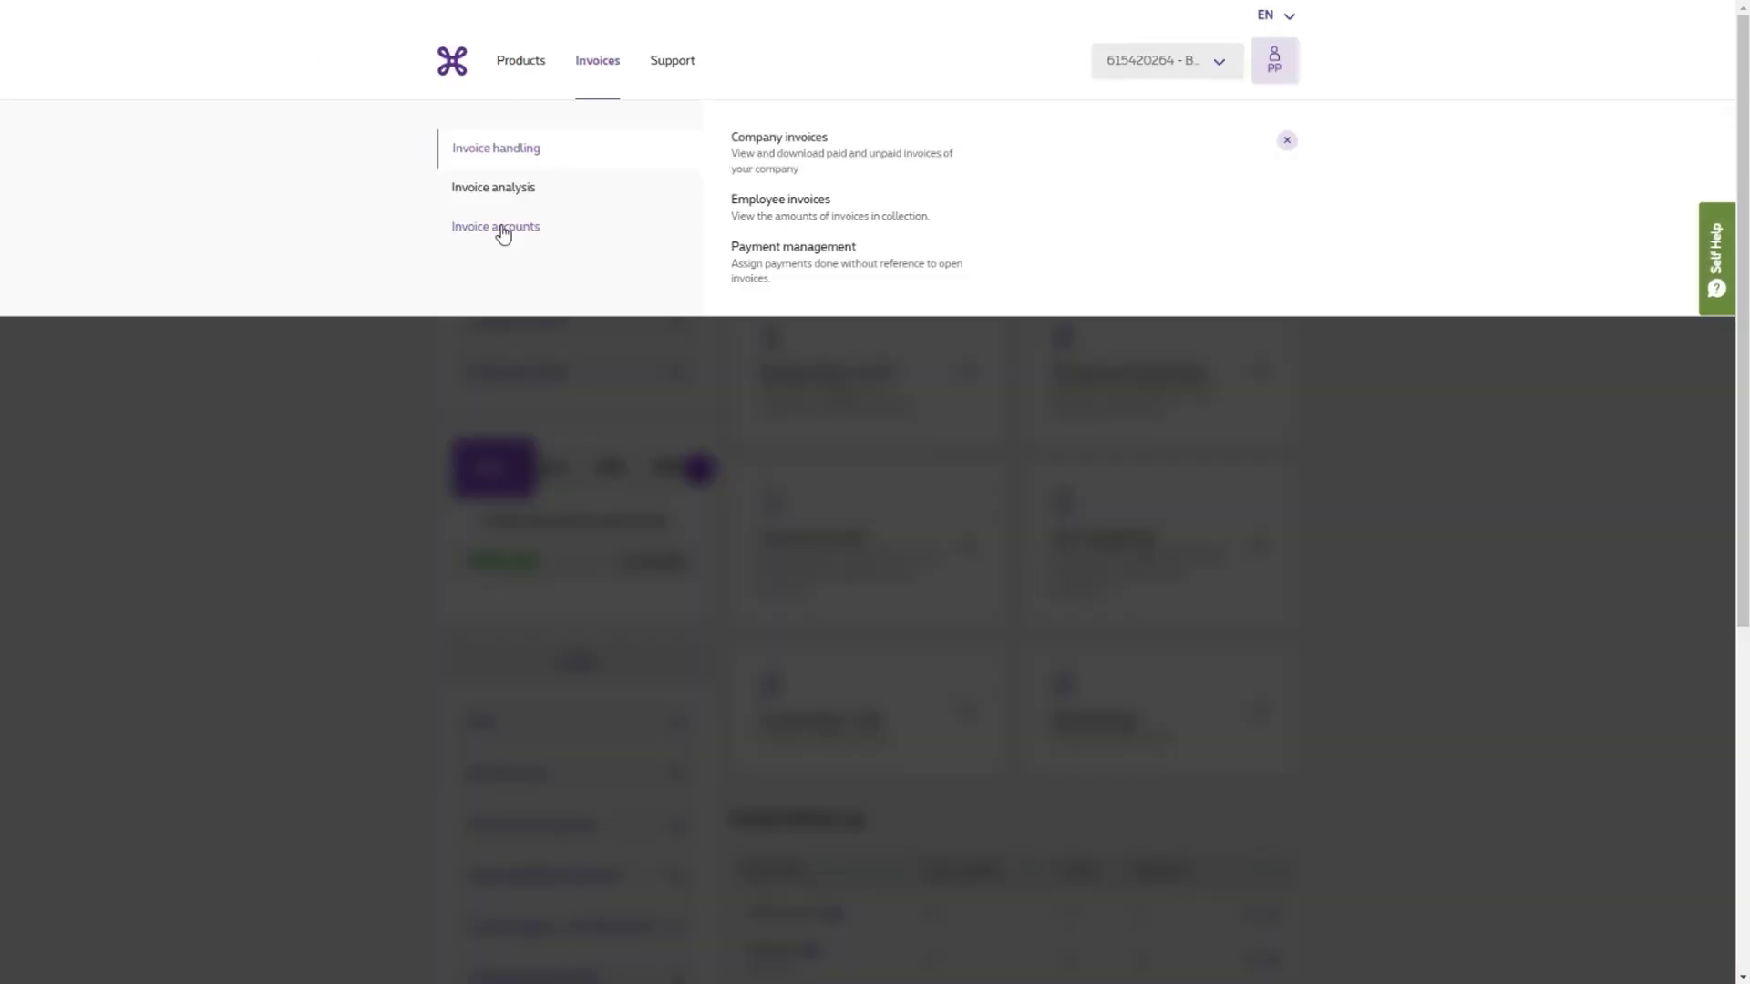
- Open Manage company accounts and try the Search on dropdown and Account Number field
left_click(474, 235)
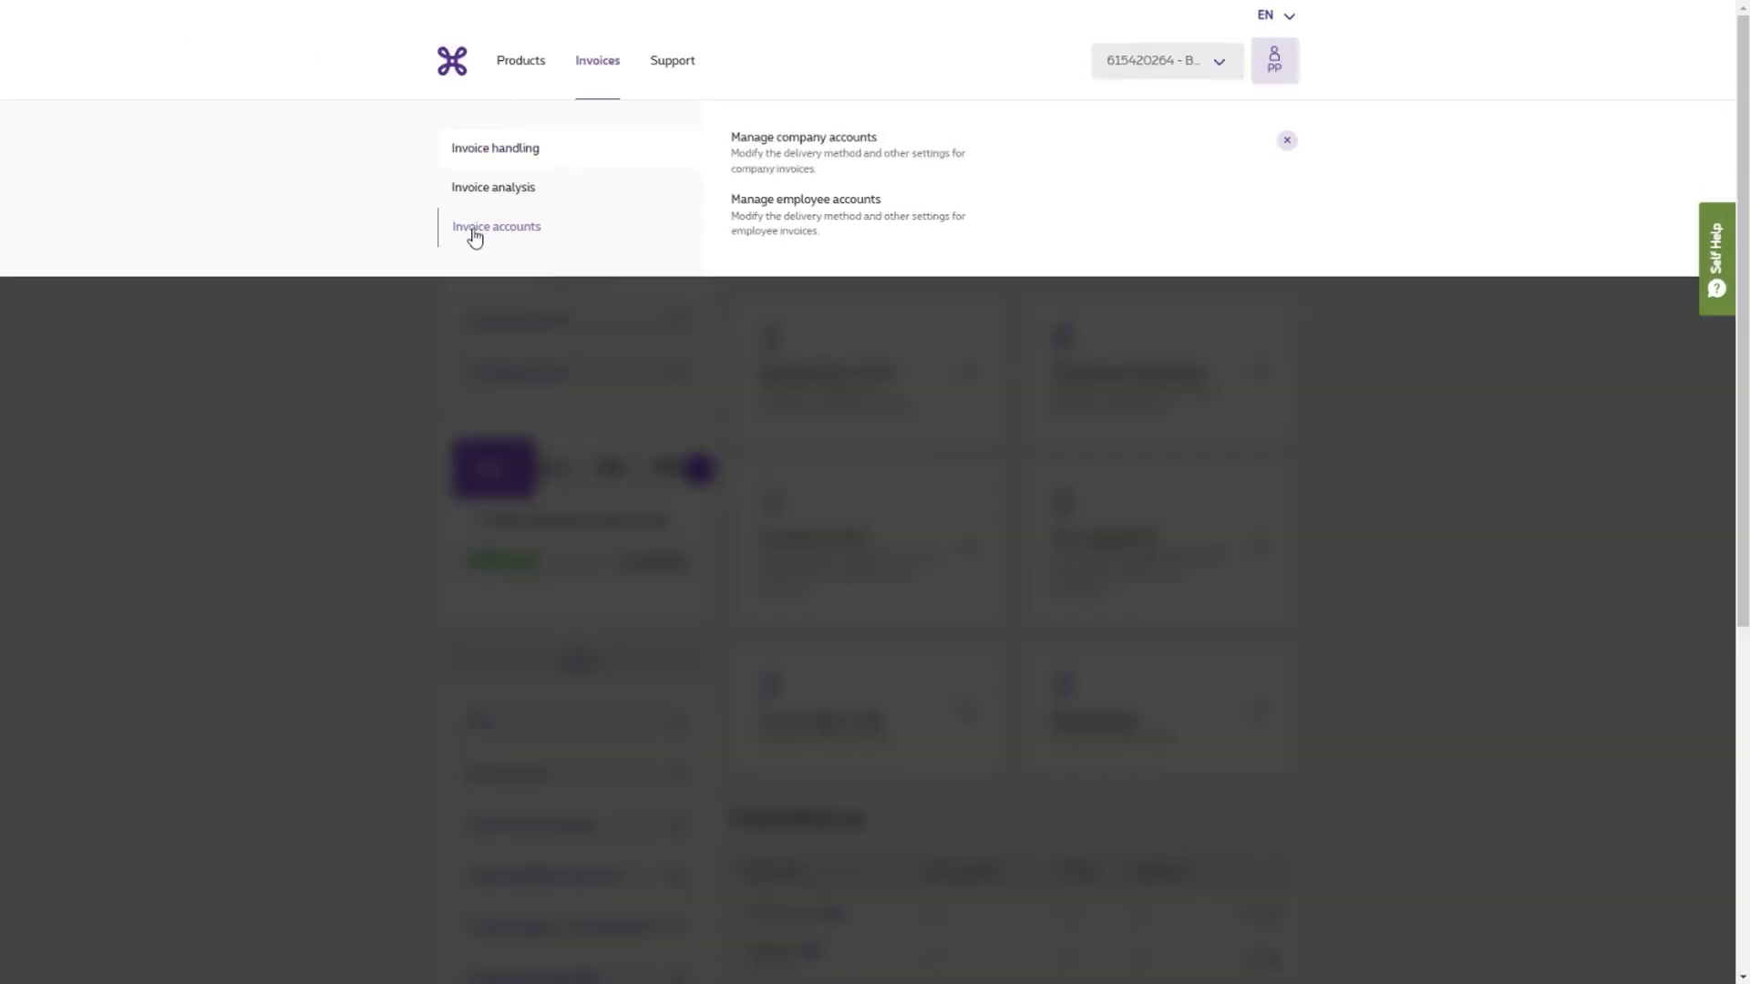
left_click(816, 153)
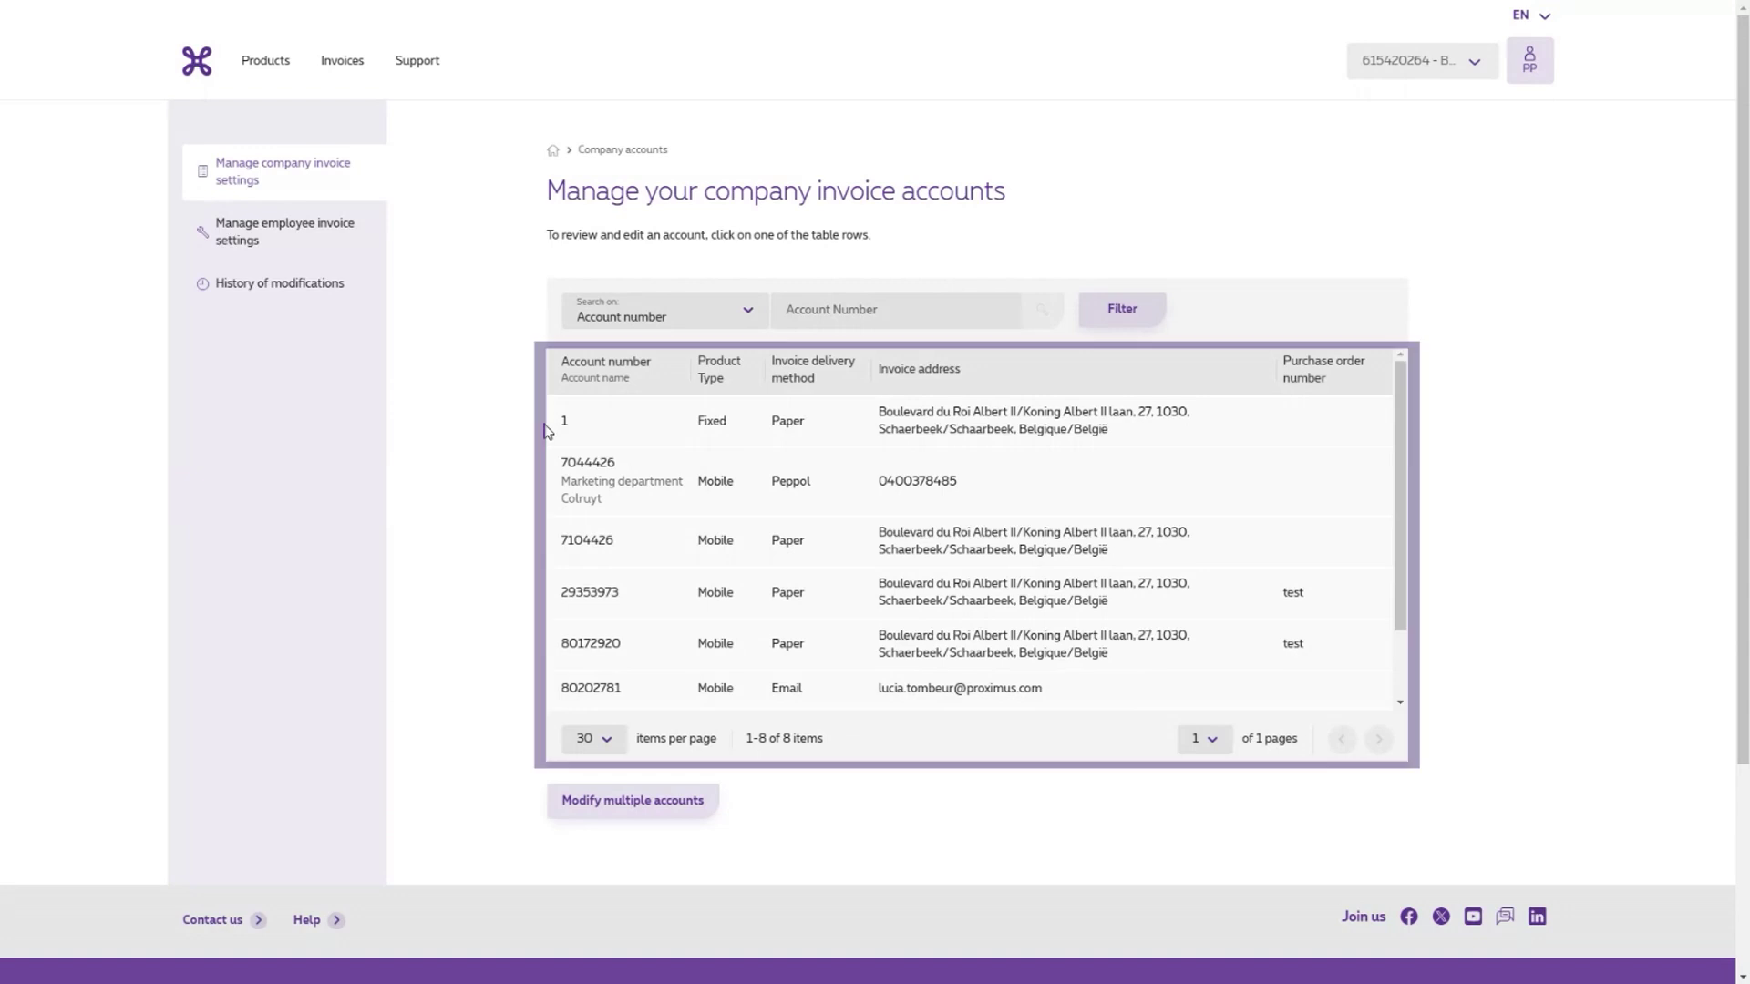
left_click(625, 317)
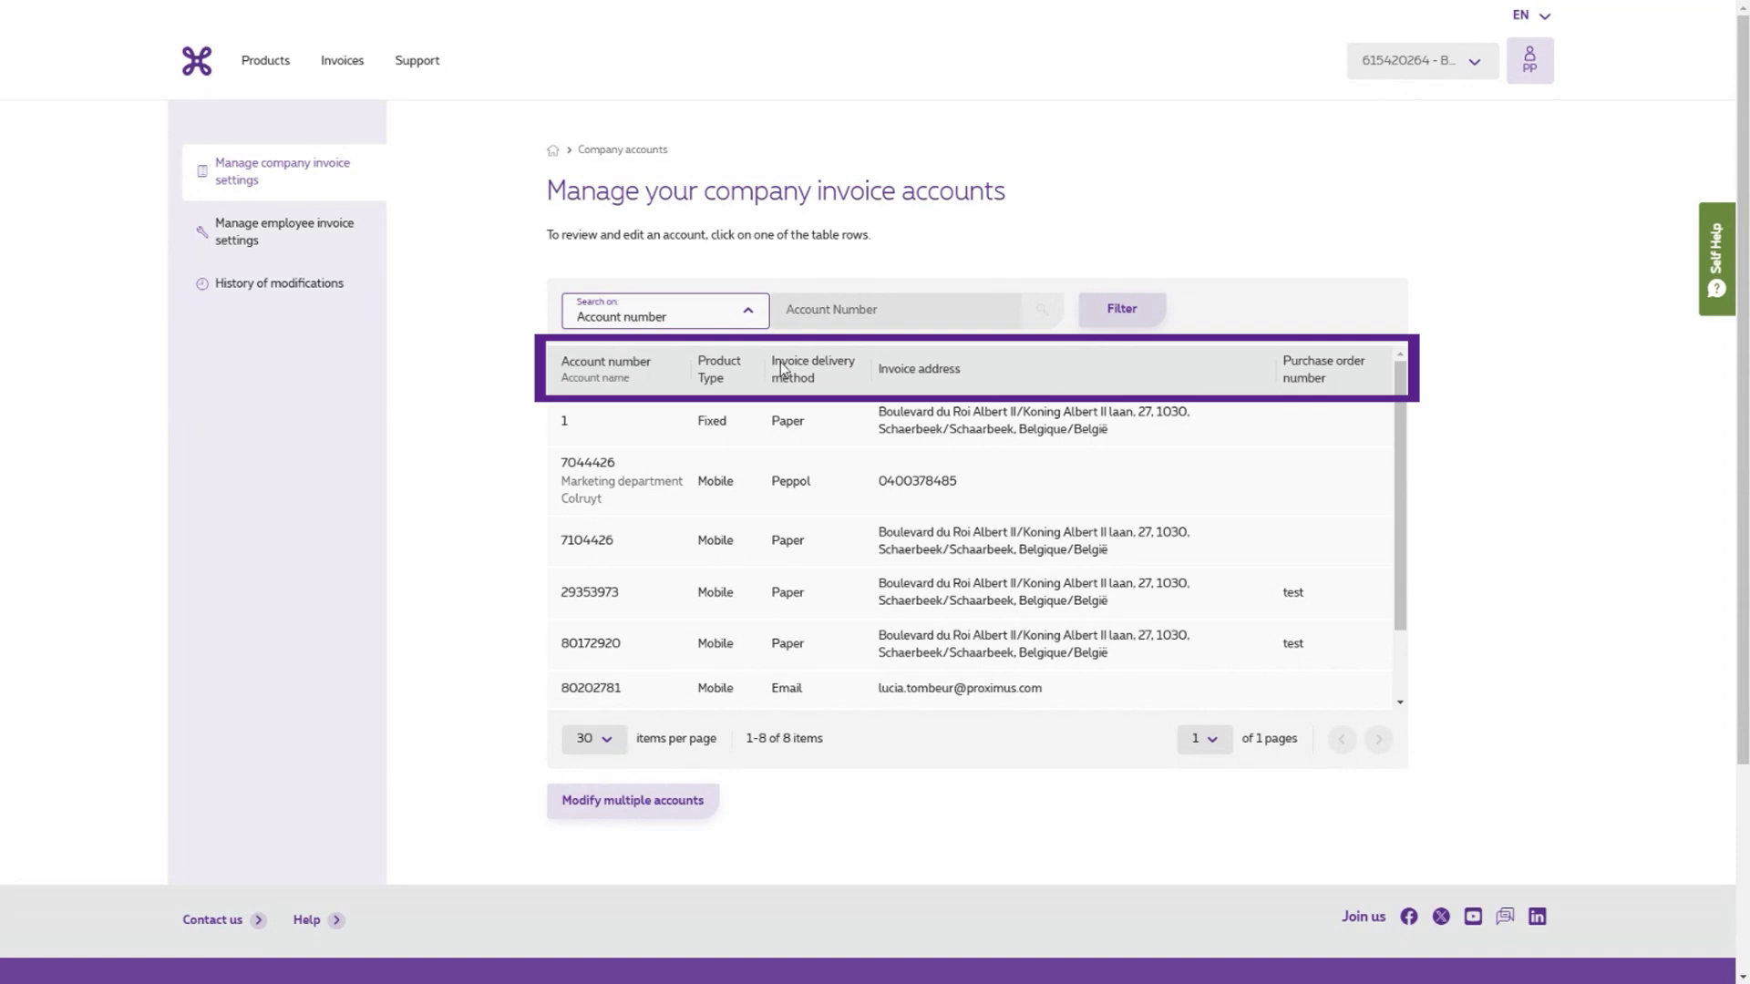
left_click(834, 315)
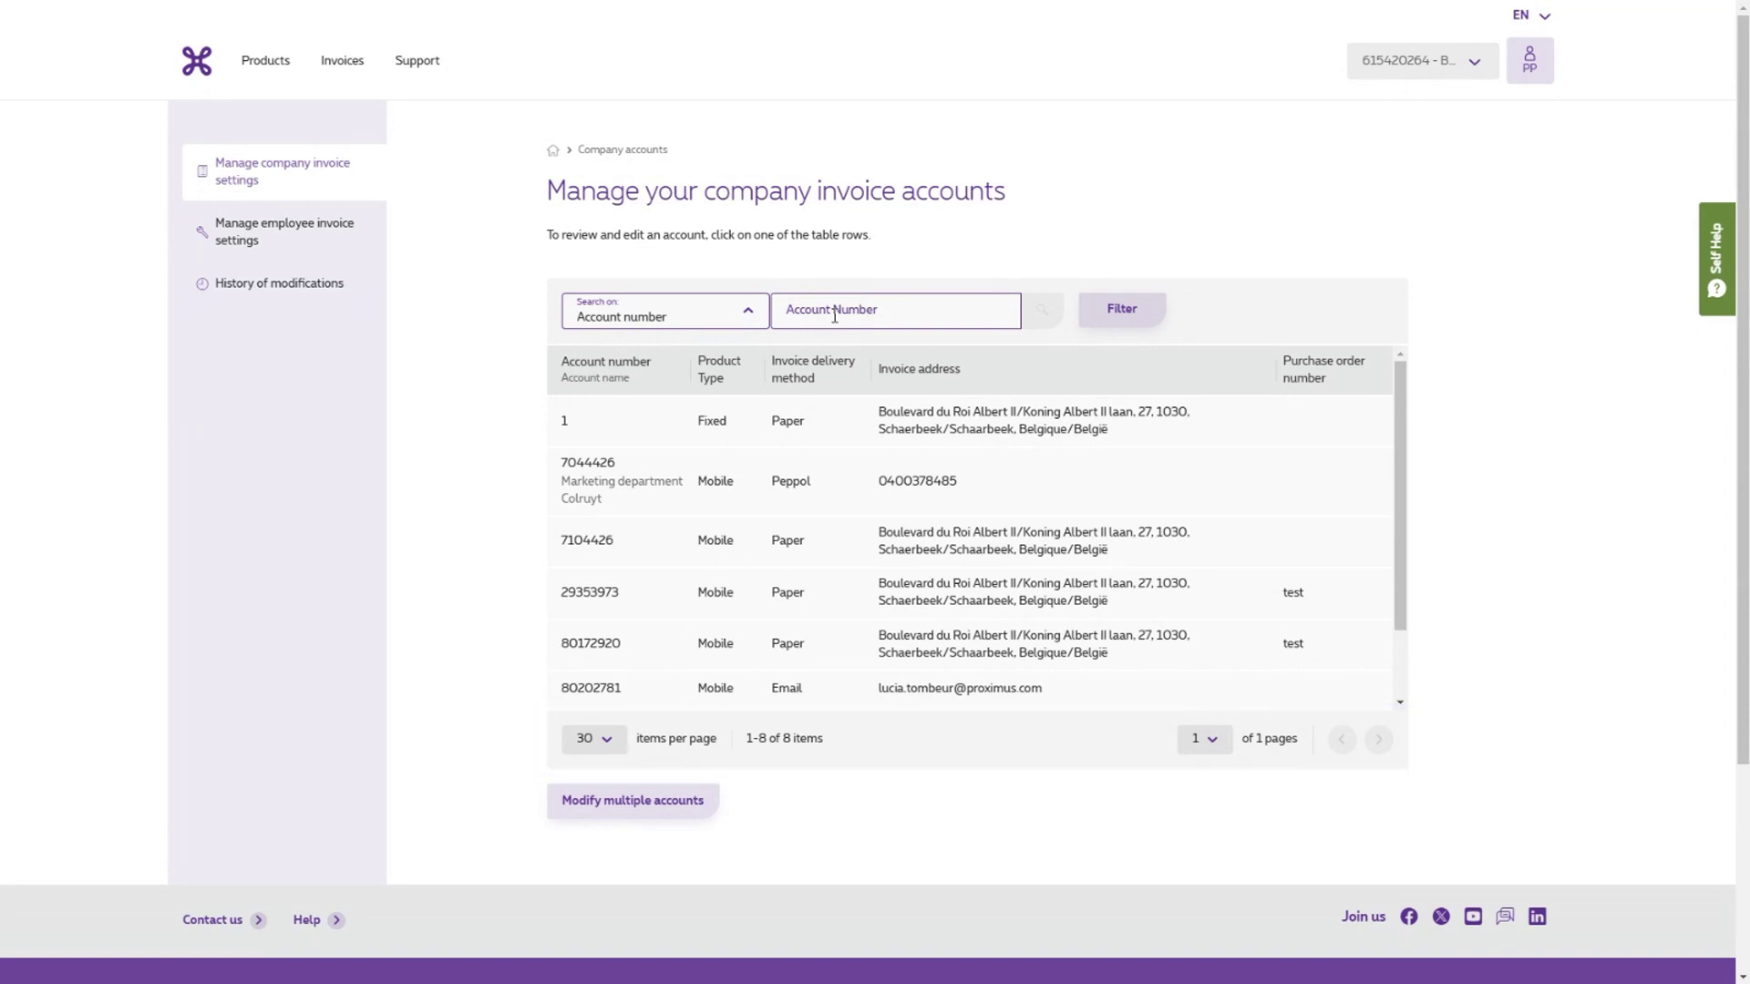
left_click(1133, 316)
left_click(1172, 406)
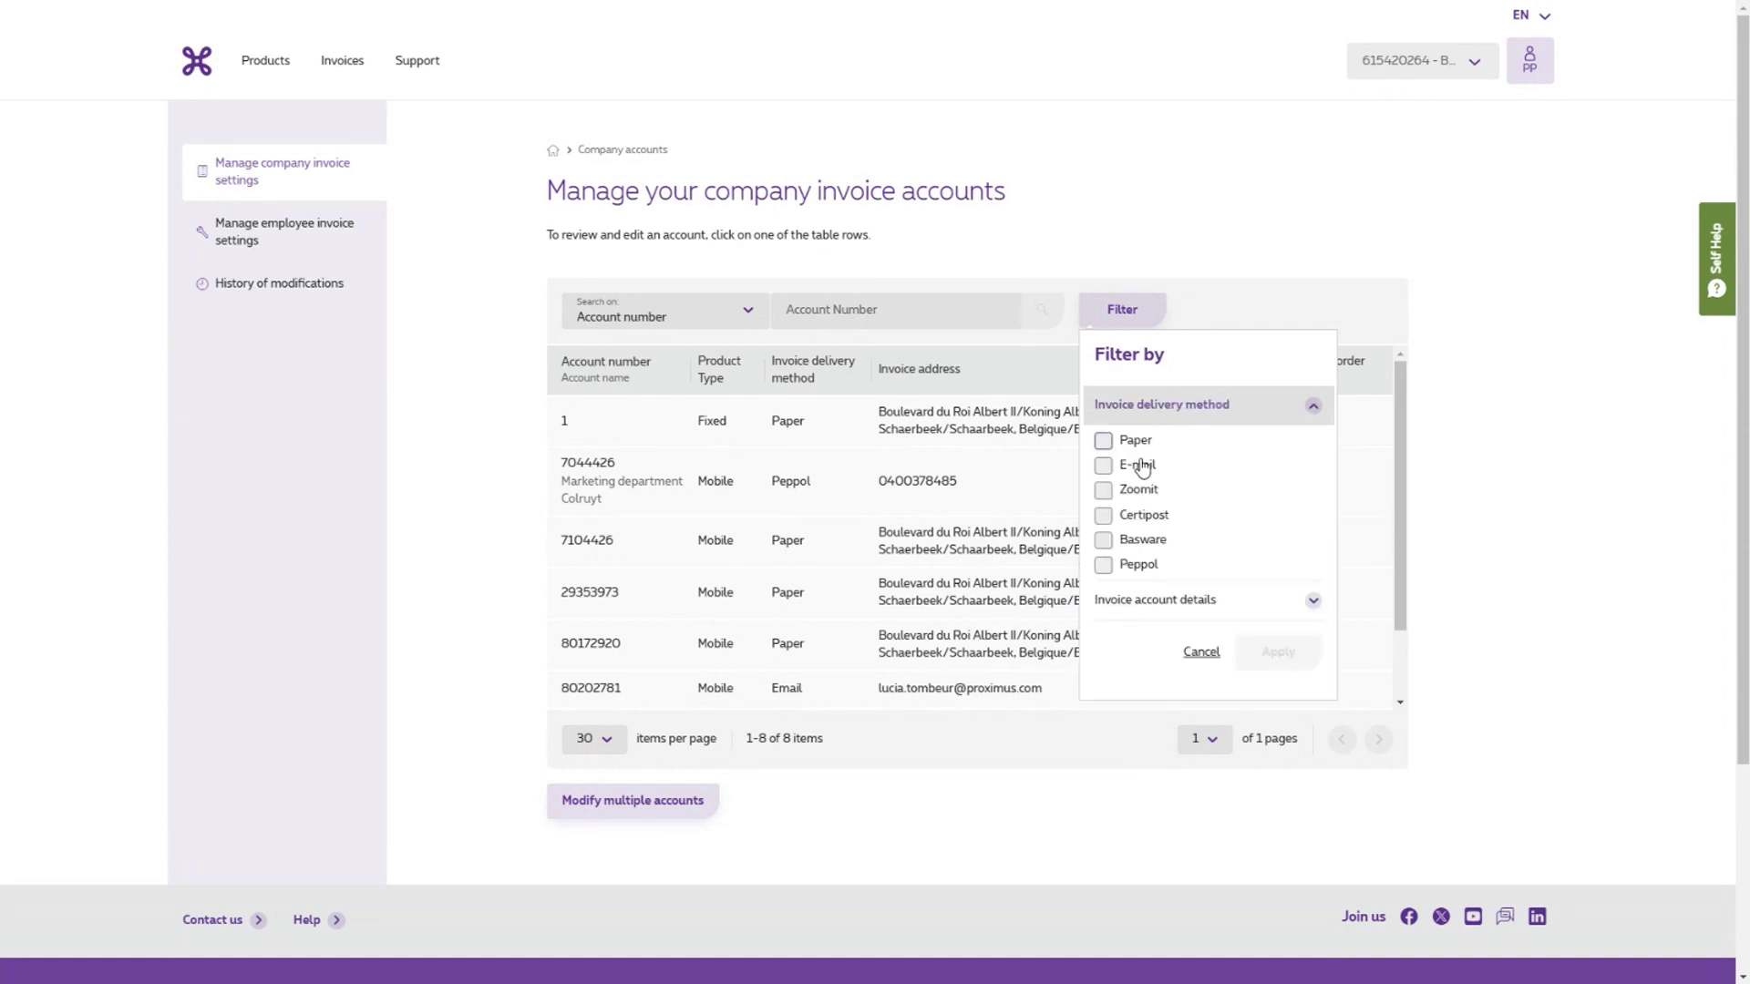
left_click(1194, 603)
scroll(1221, 588, "down", 3)
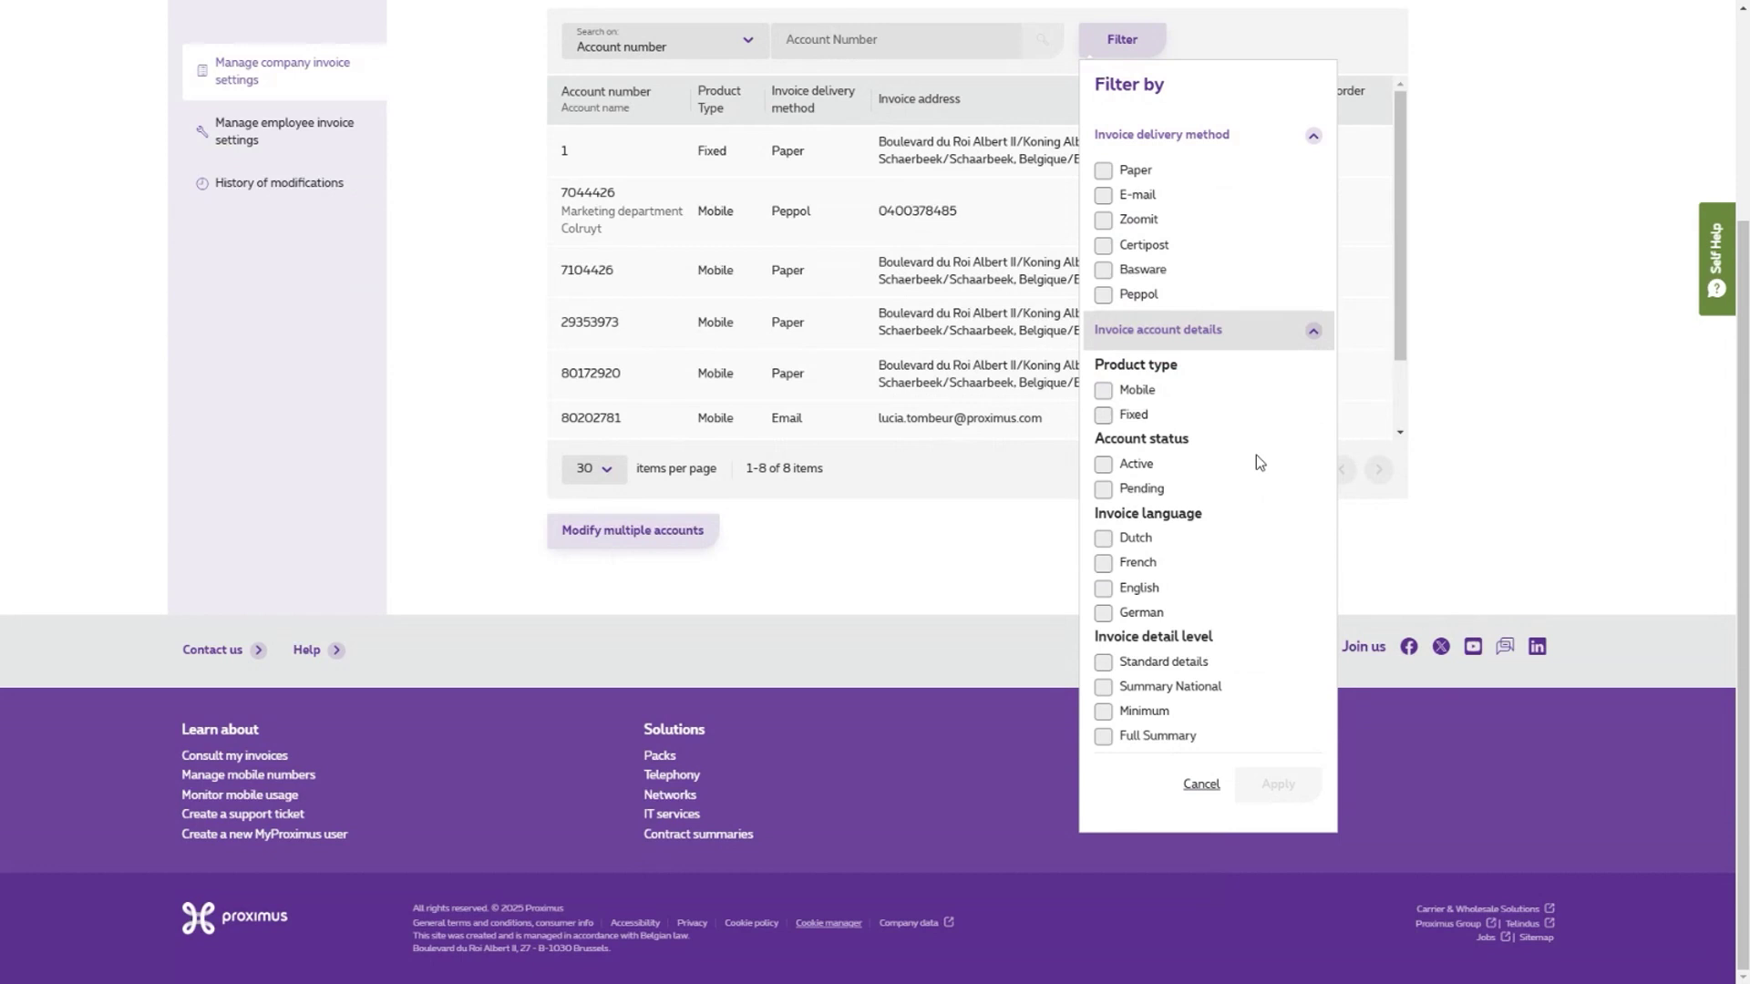
left_click(982, 609)
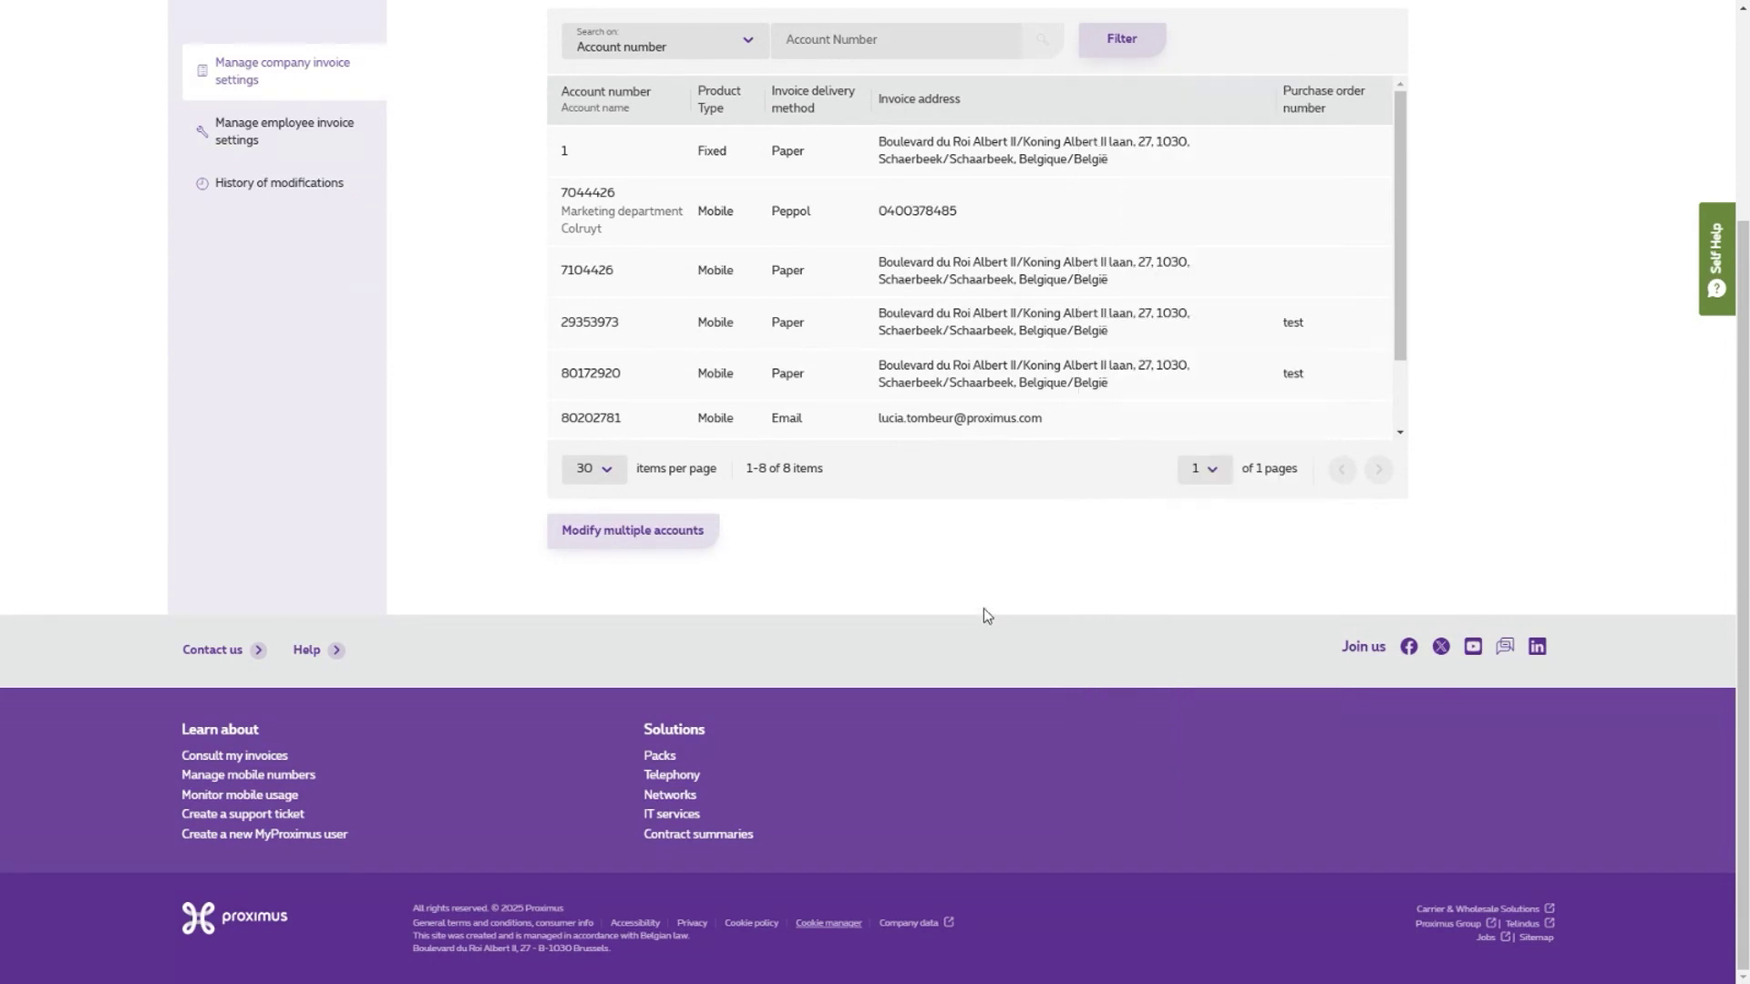
scroll(993, 574, "up", 3)
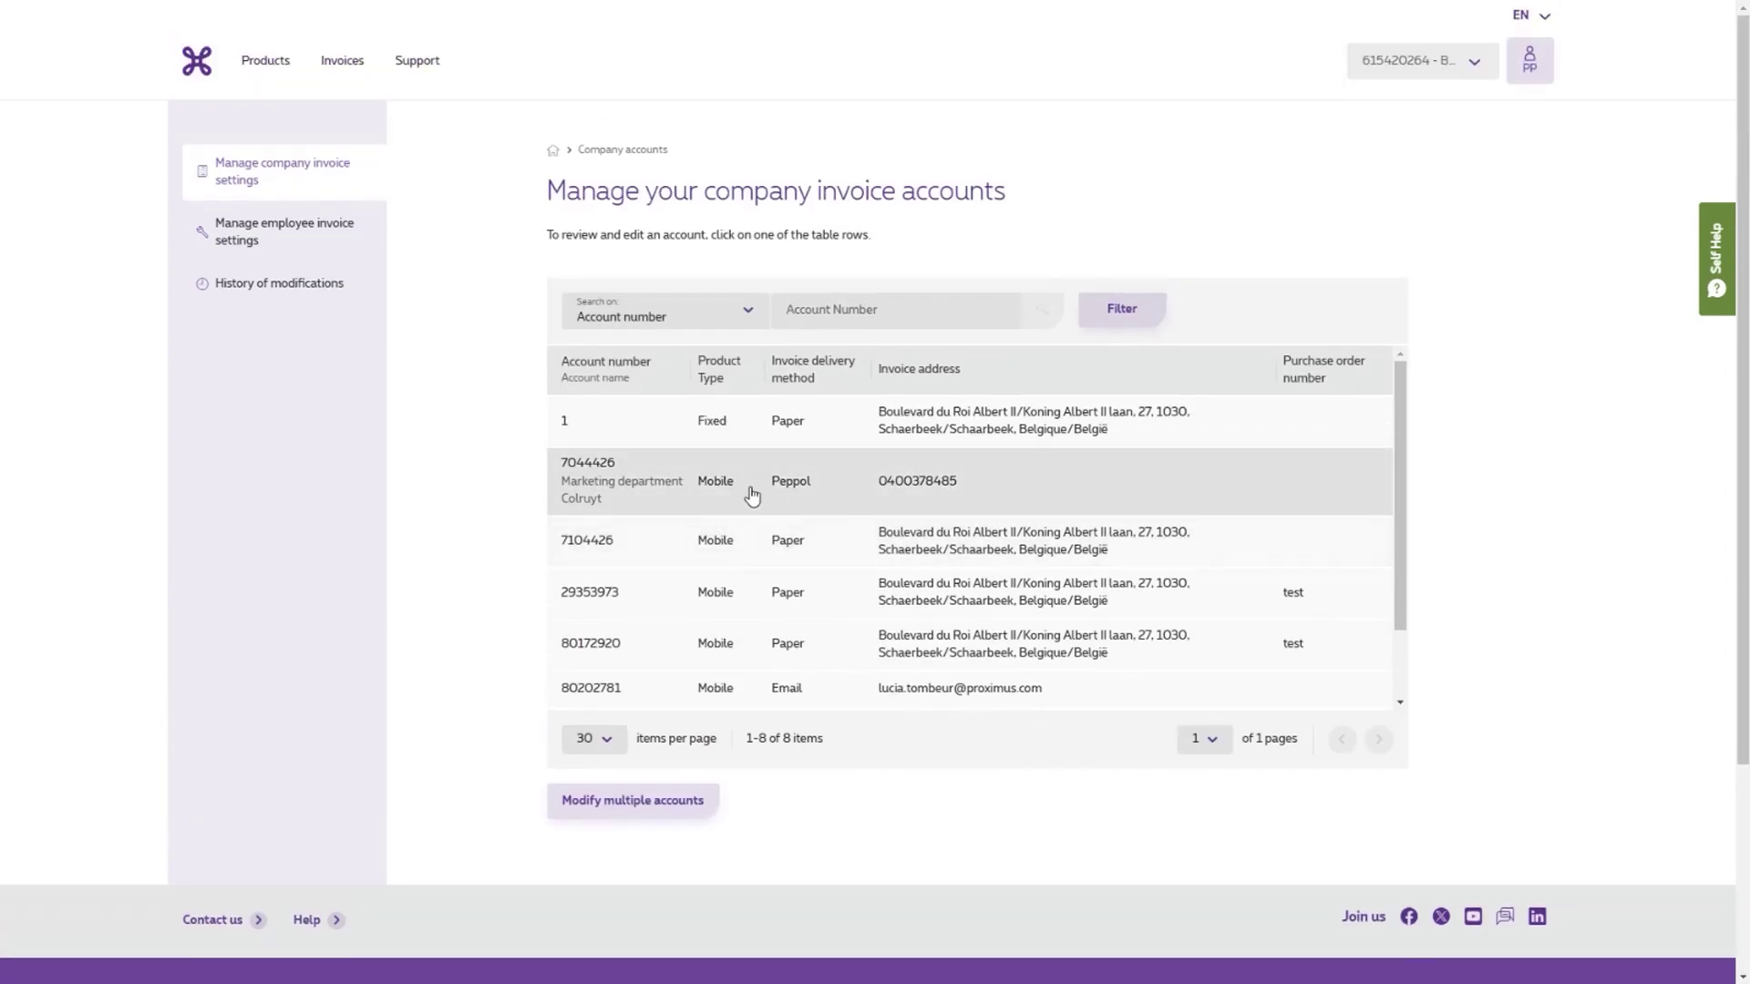
- Open the fixed-line Paper account's details, then its Modify invoice account details form
left_click(713, 429)
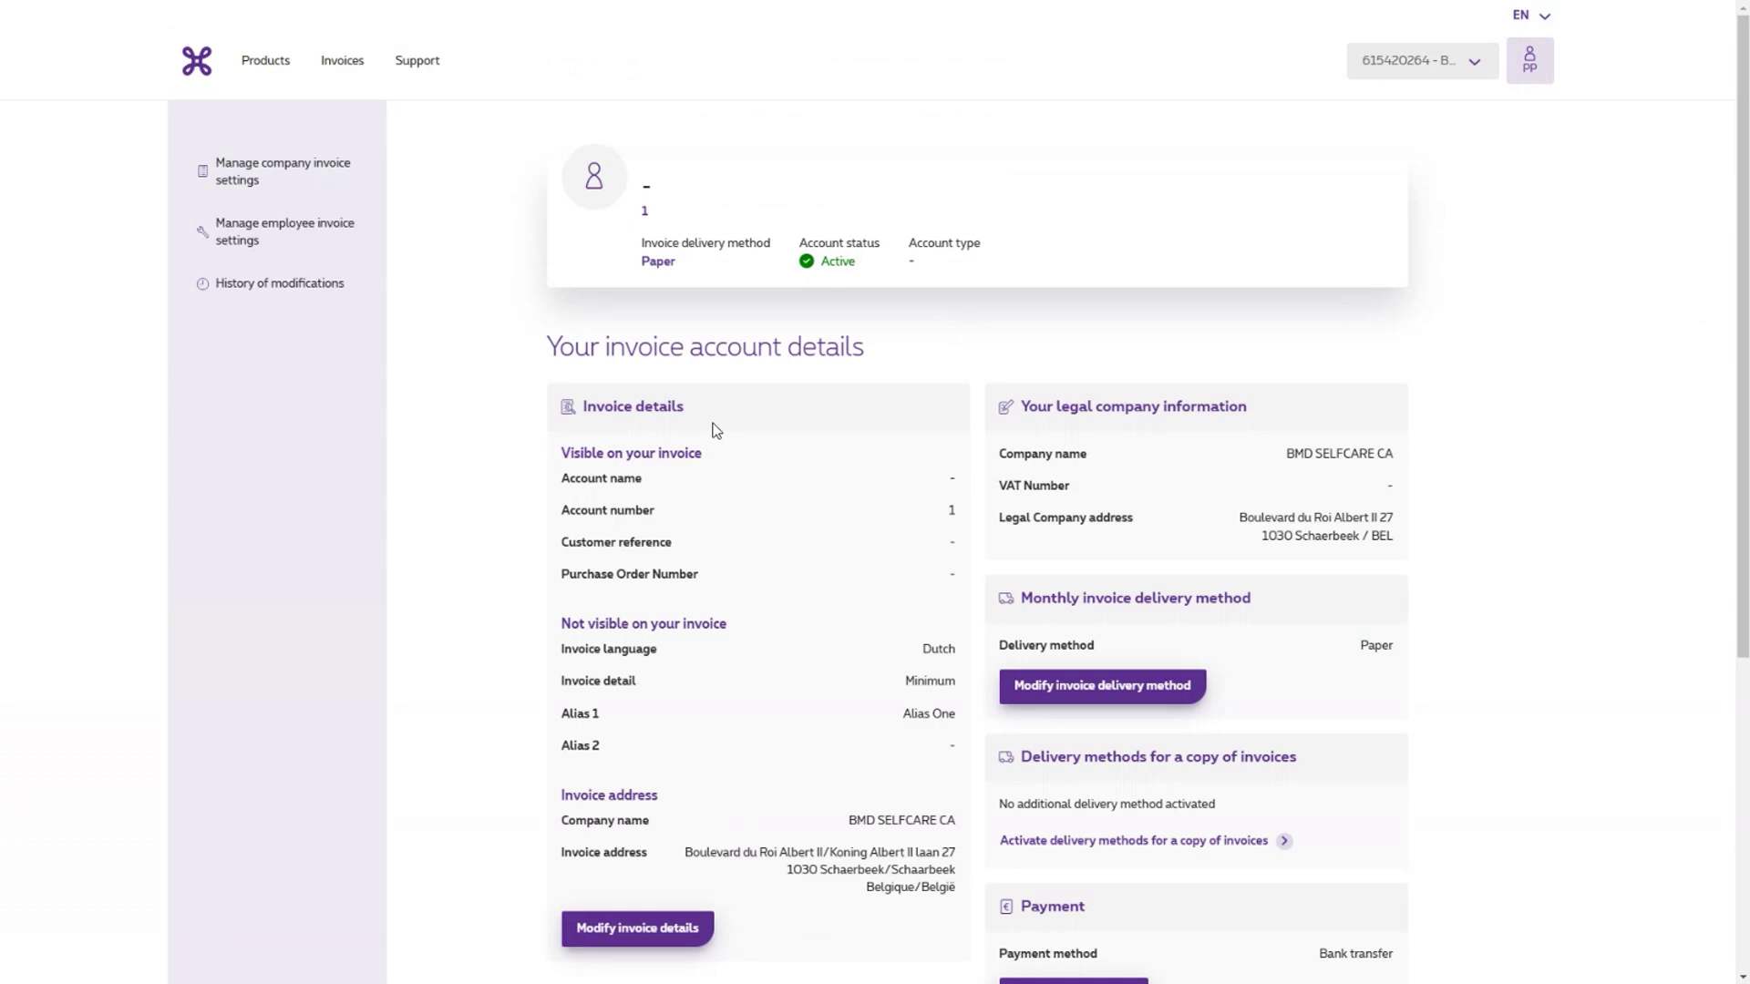
scroll(716, 429, "down", 4)
scroll(711, 418, "up", 2)
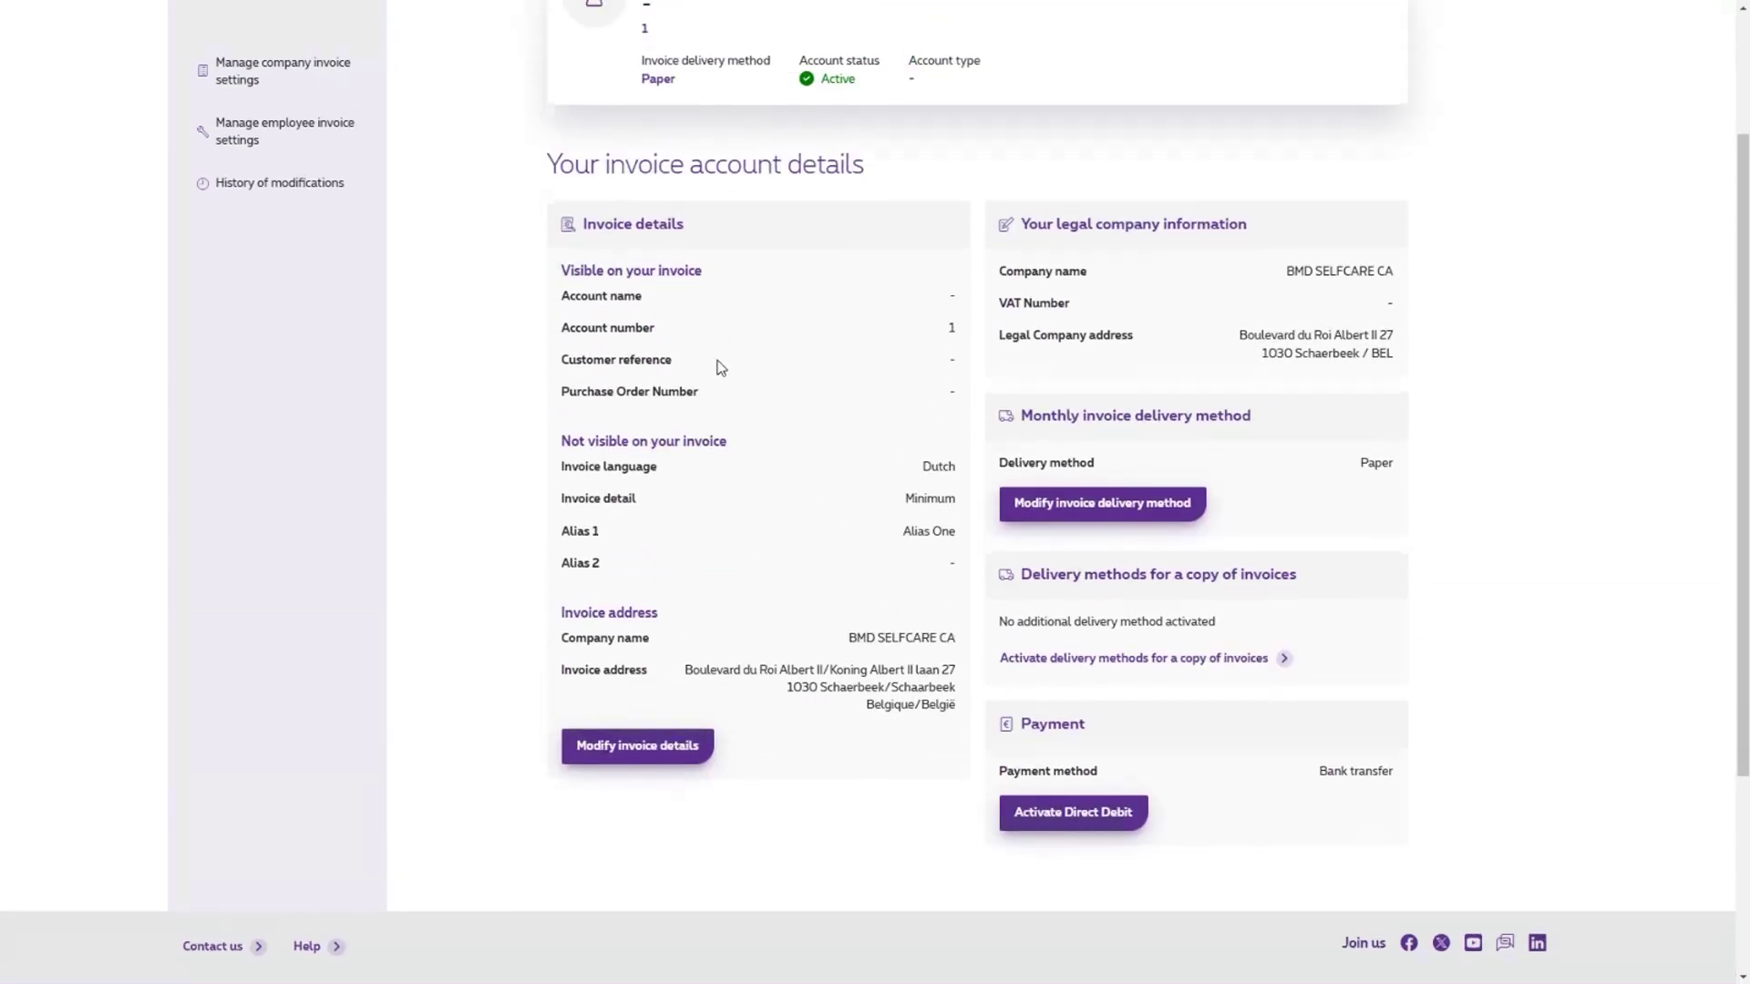
left_click(635, 753)
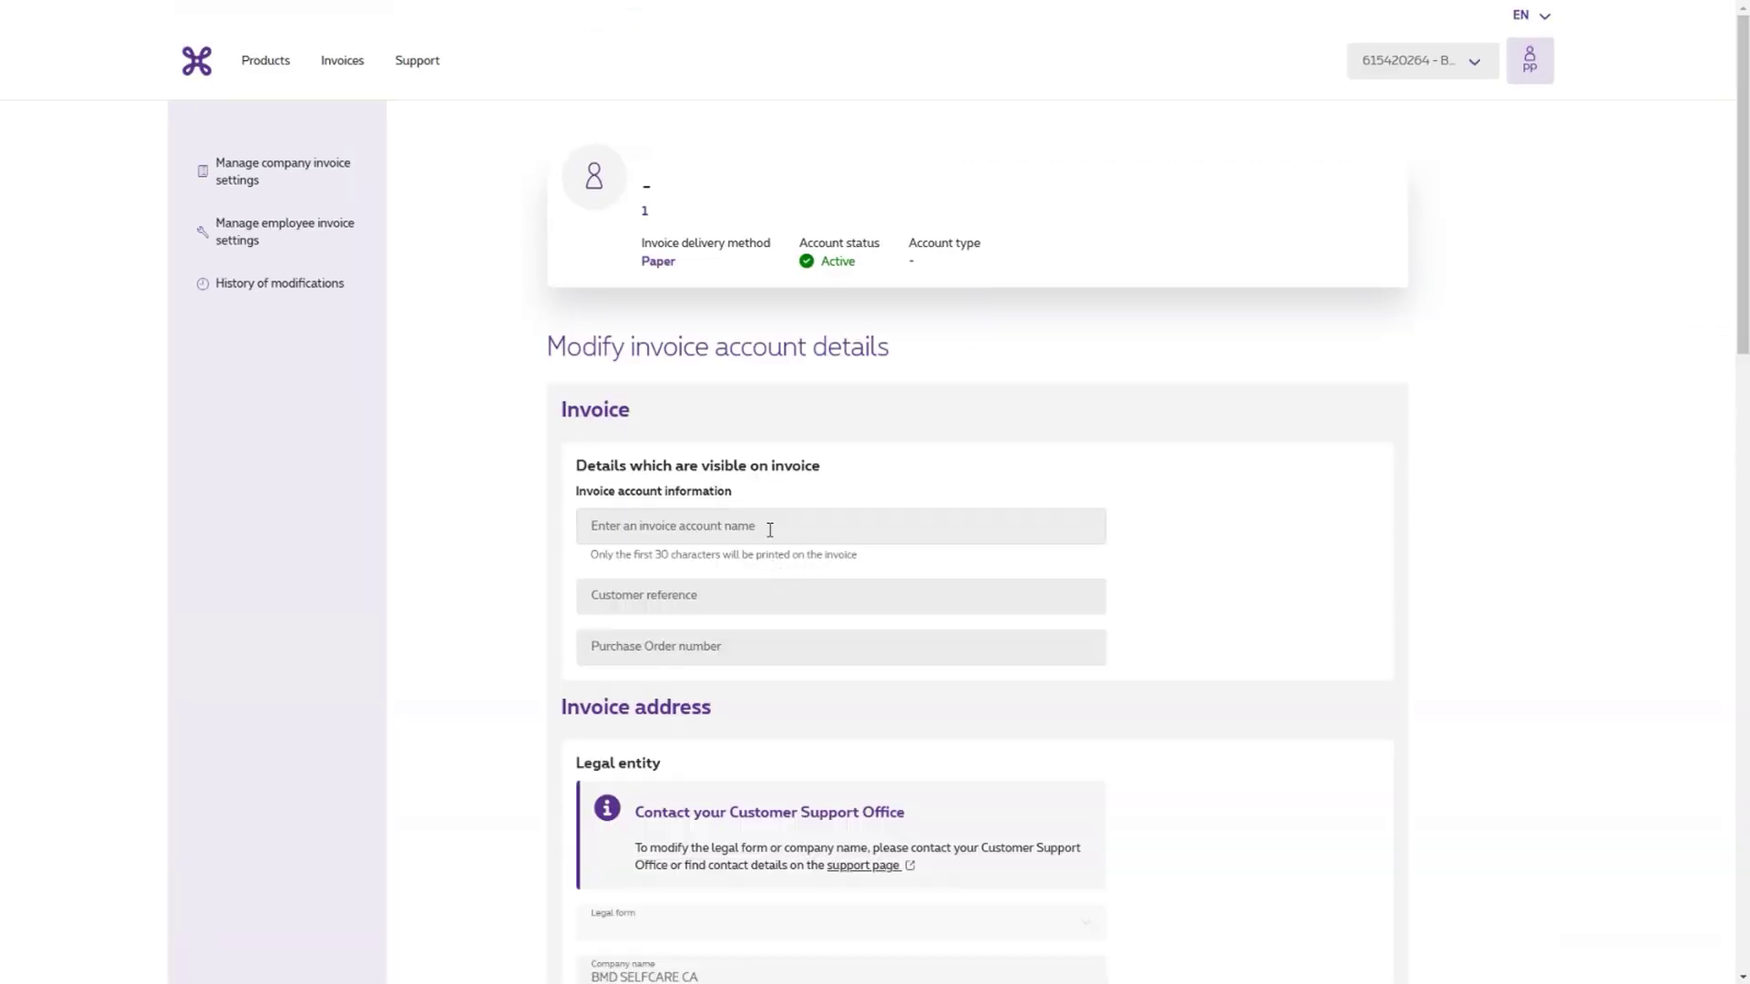
- Click into the invoice account name, customer reference and purchase order fields
left_click(769, 518)
scroll(768, 511, "down", 2)
left_click(776, 339)
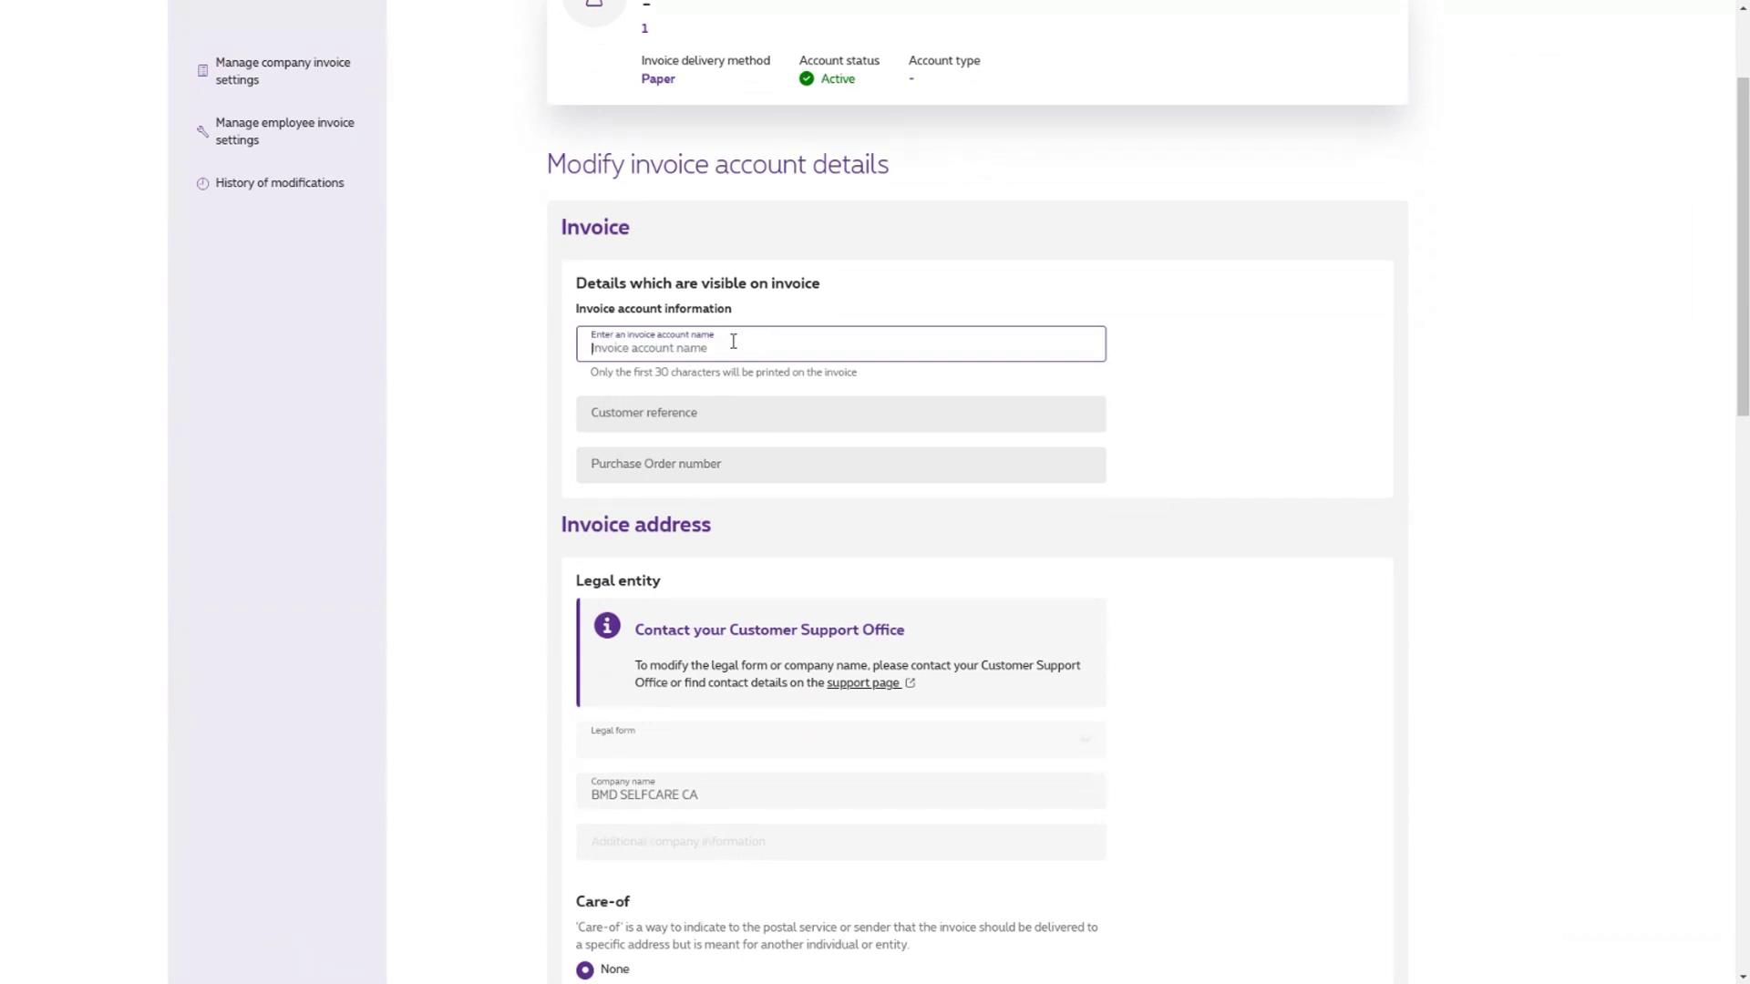
left_click(704, 417)
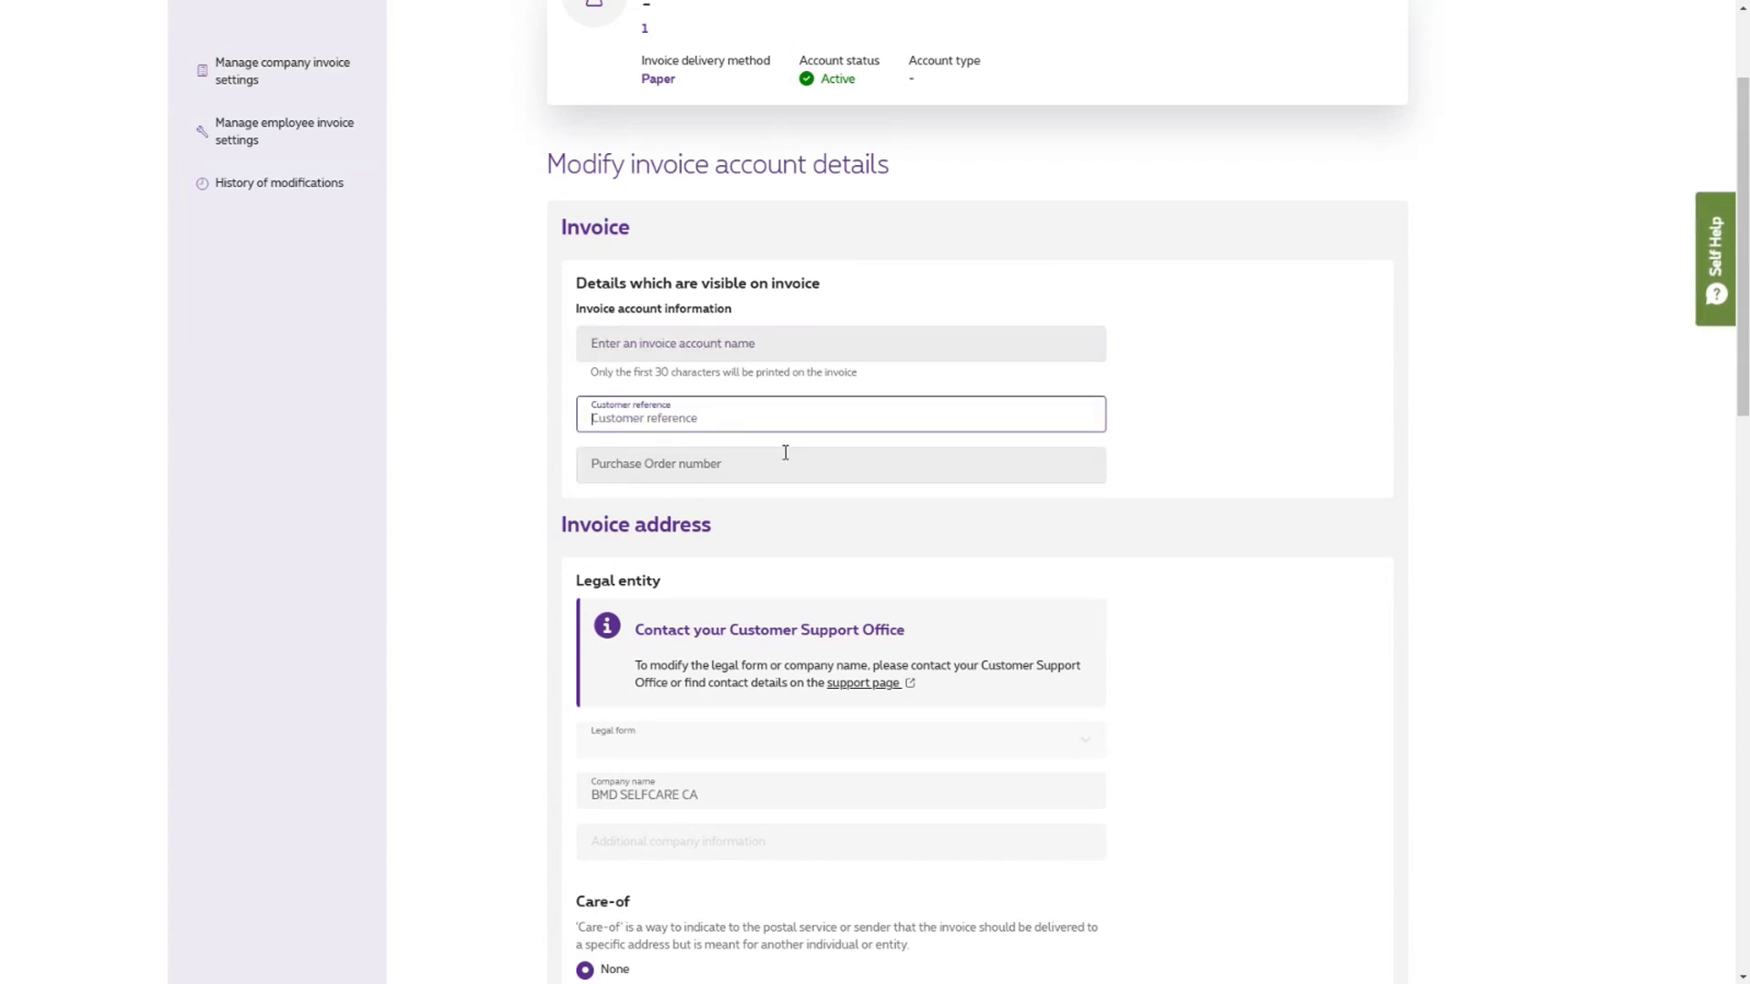
left_click(694, 470)
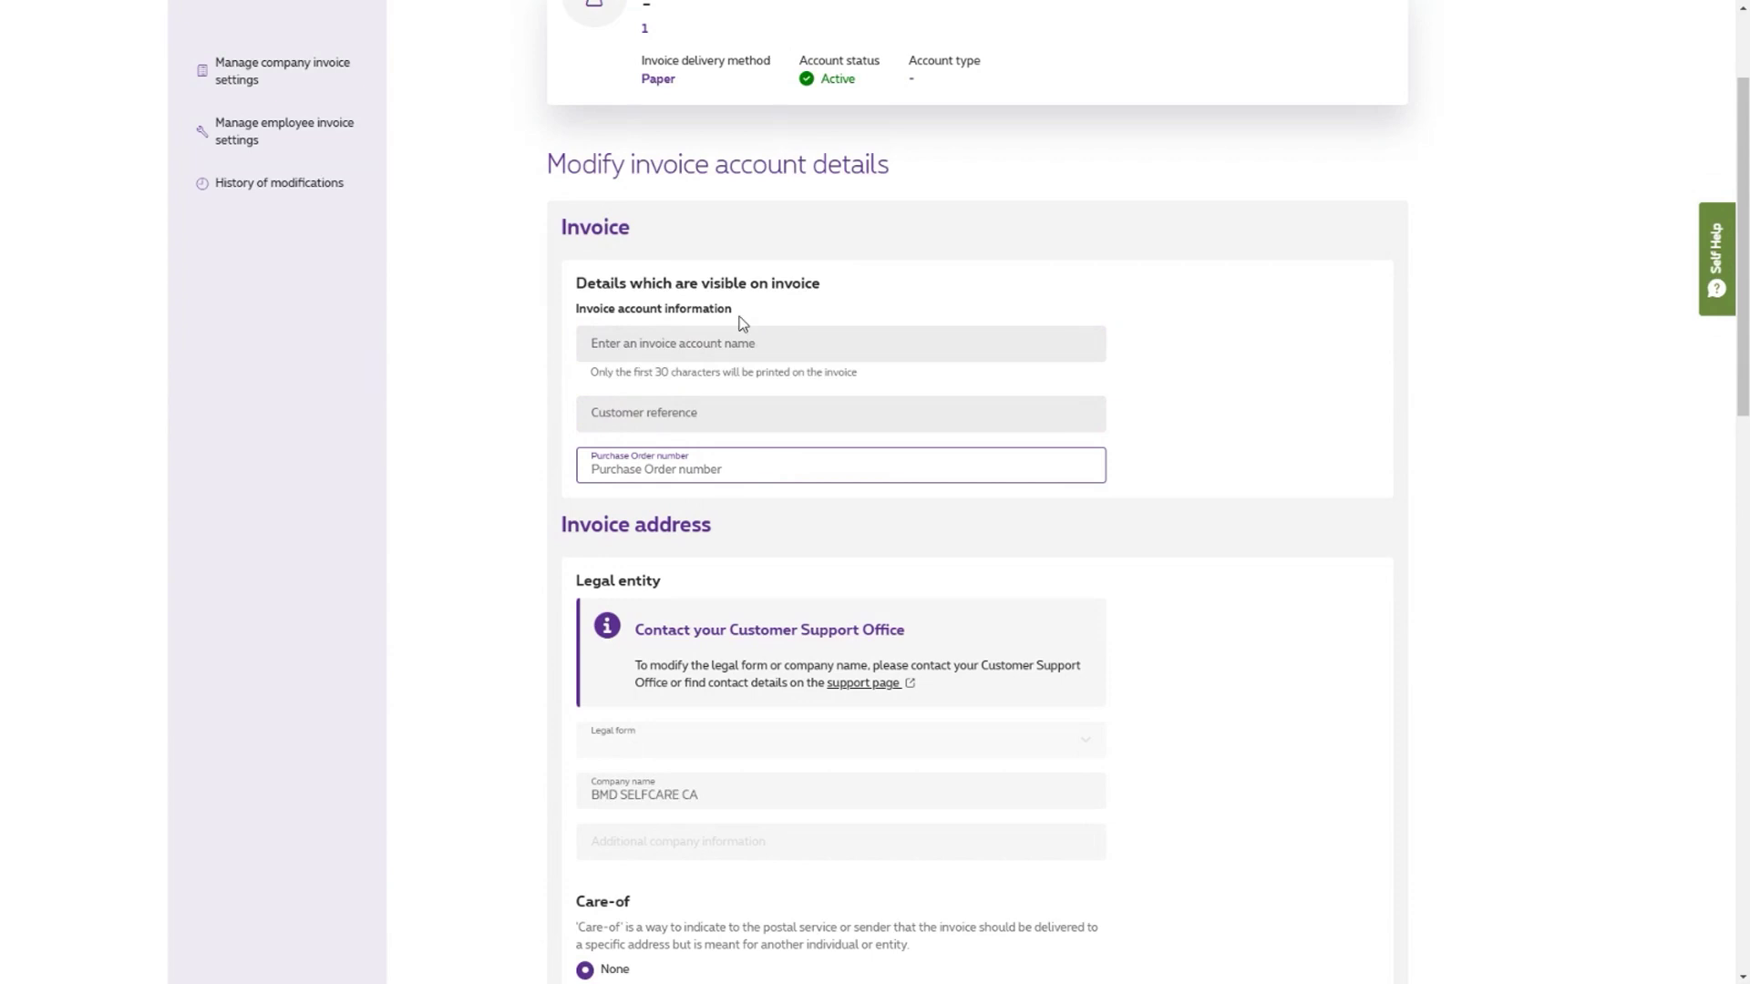
- Try the care-of Person and Company options, additional address info, and Post Office Box
scroll(744, 319, "down", 3)
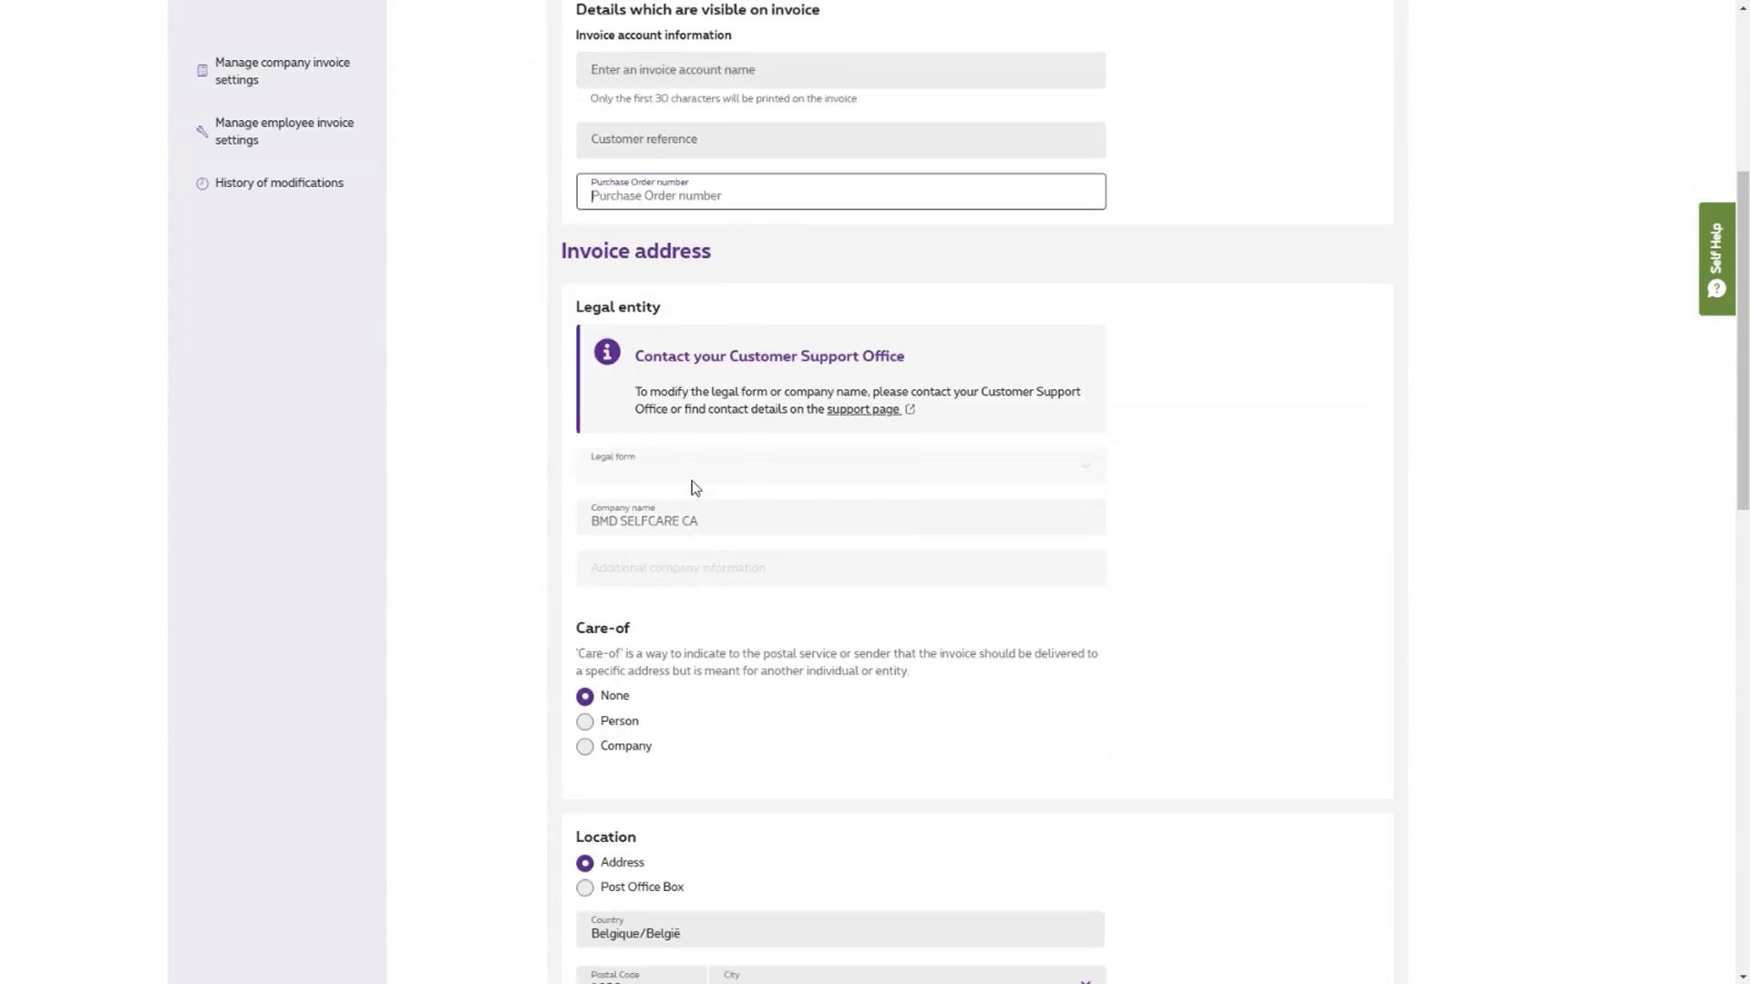
scroll(644, 516, "down", 2)
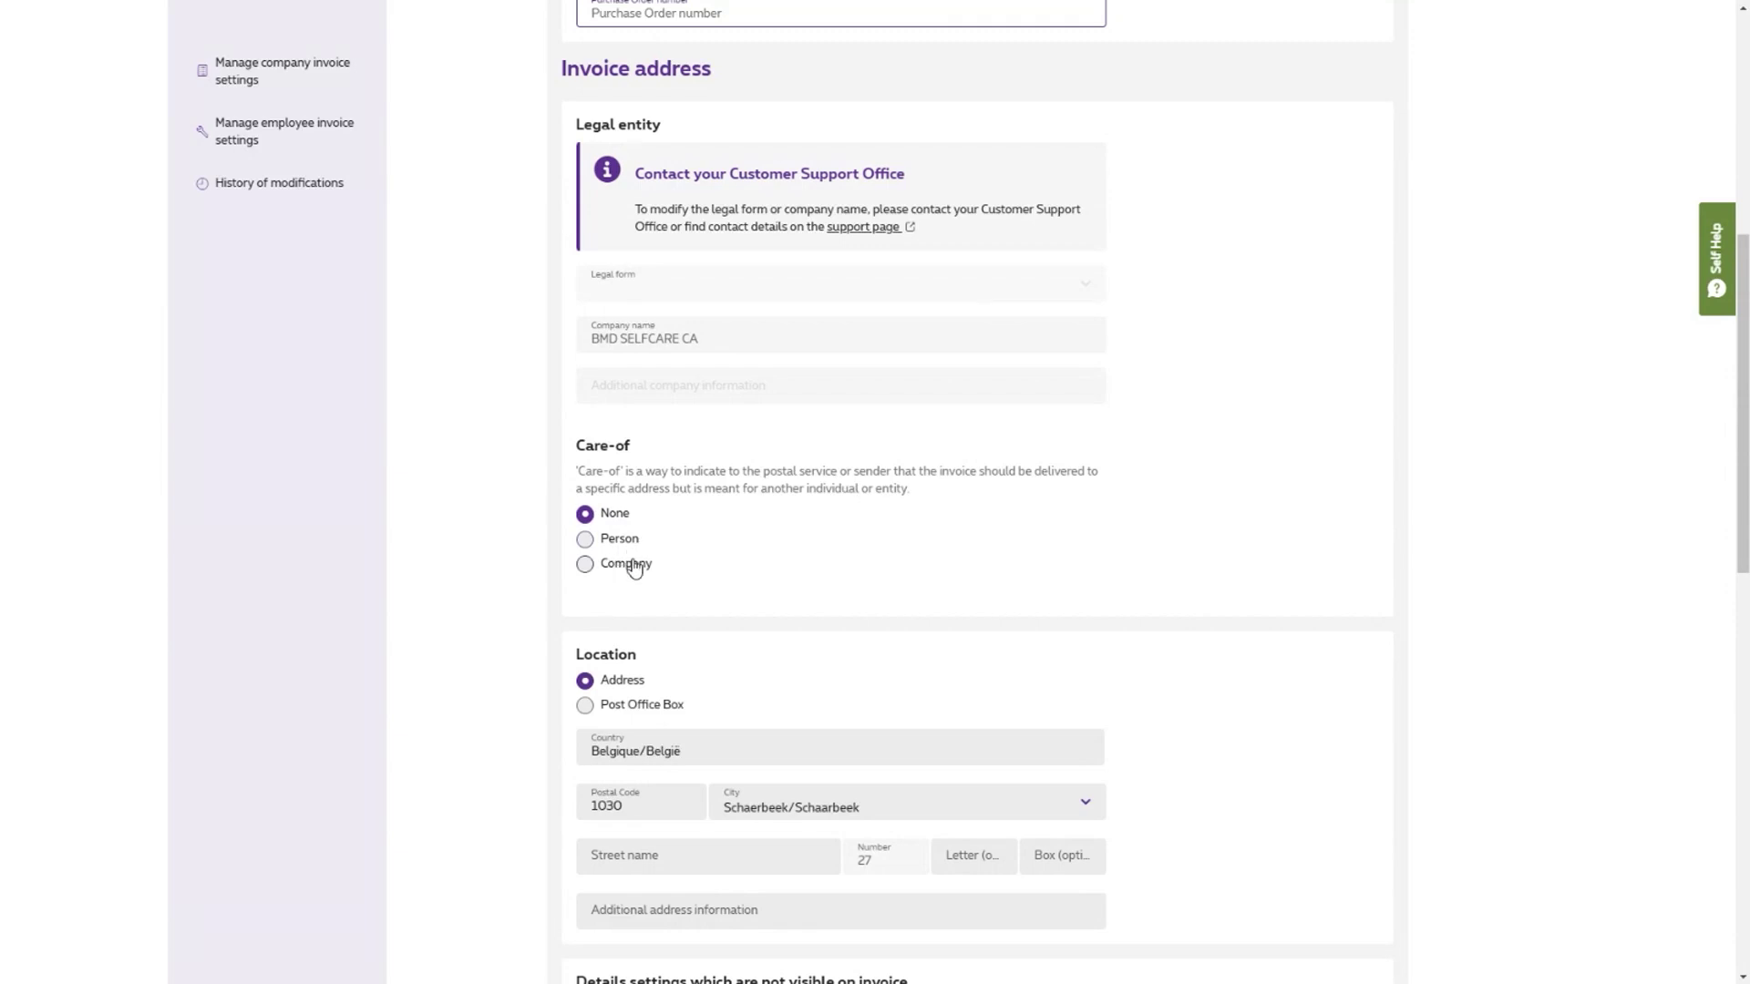
left_click(584, 540)
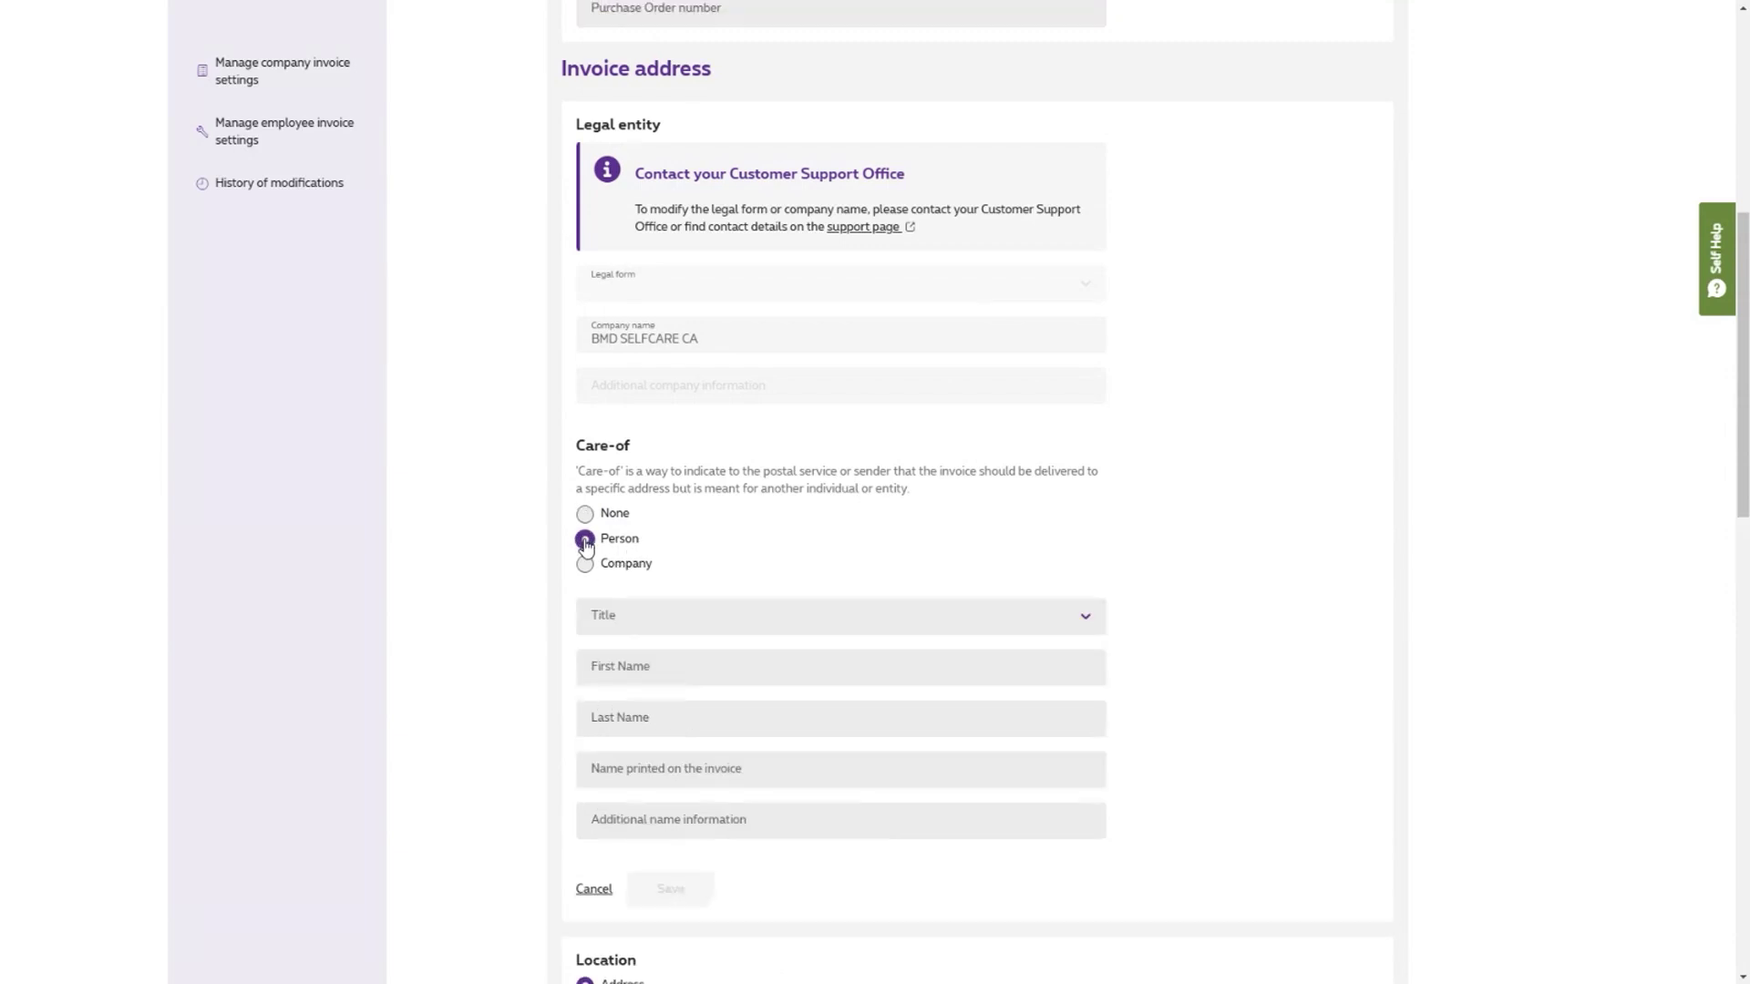
left_click(585, 565)
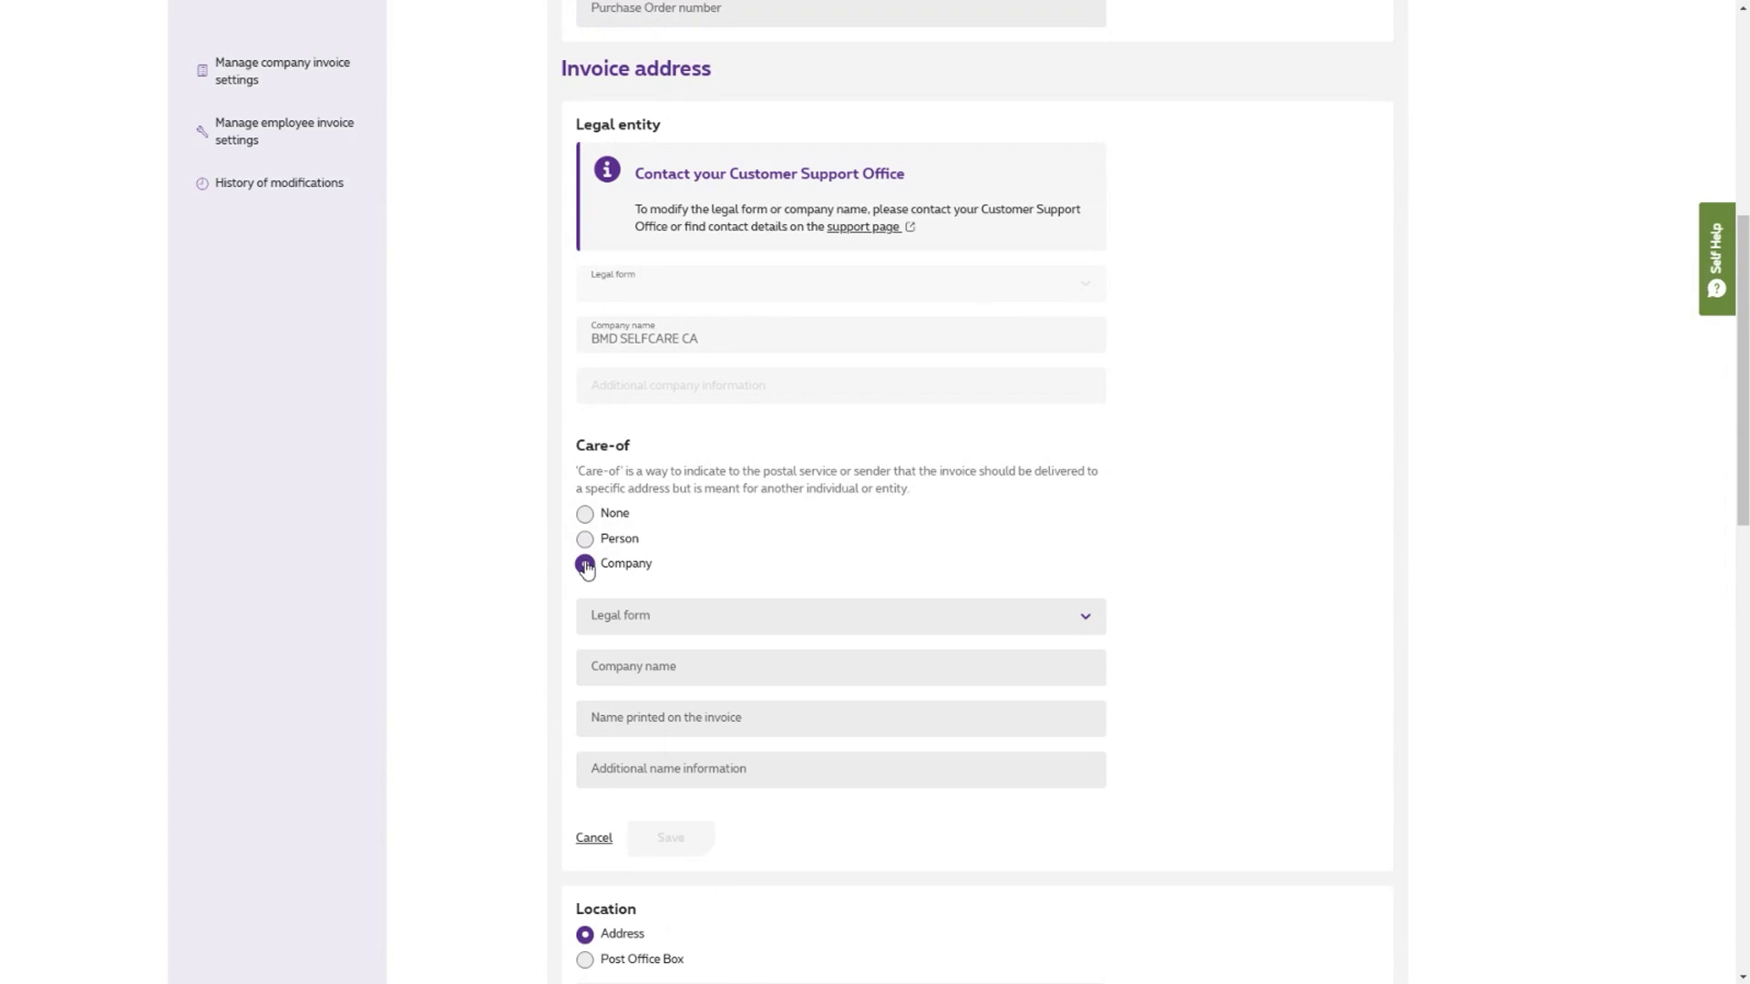
scroll(668, 528, "down", 6)
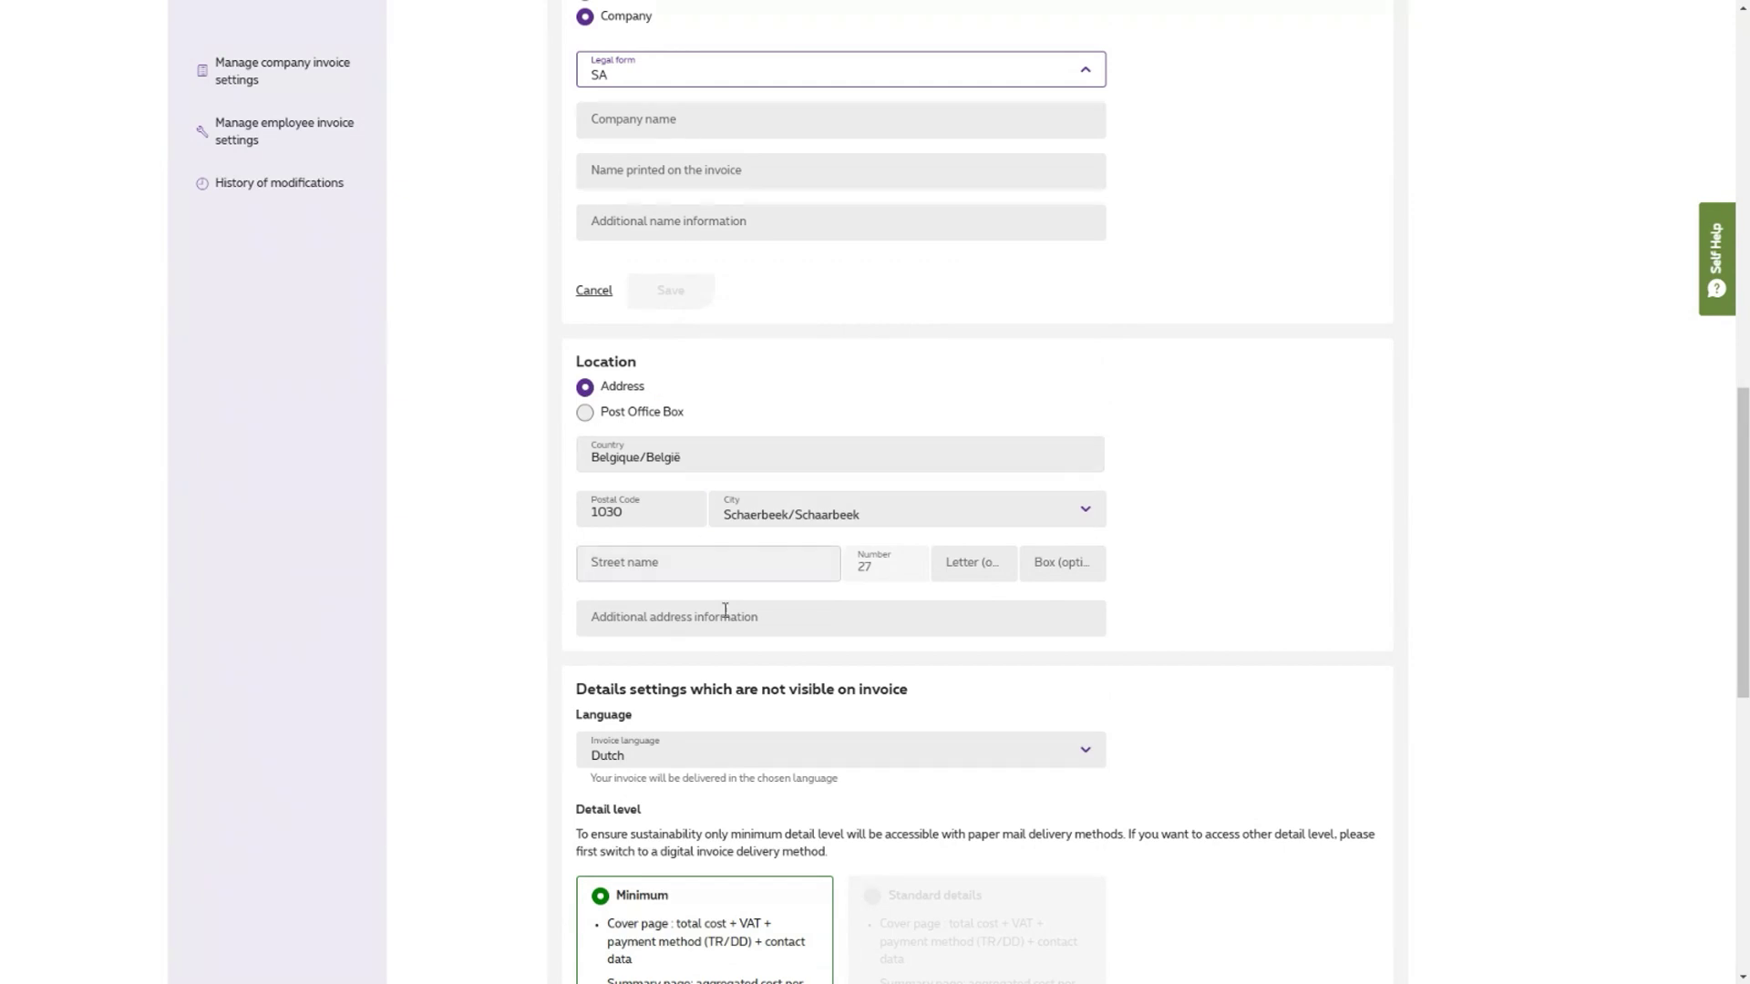
left_click(666, 635)
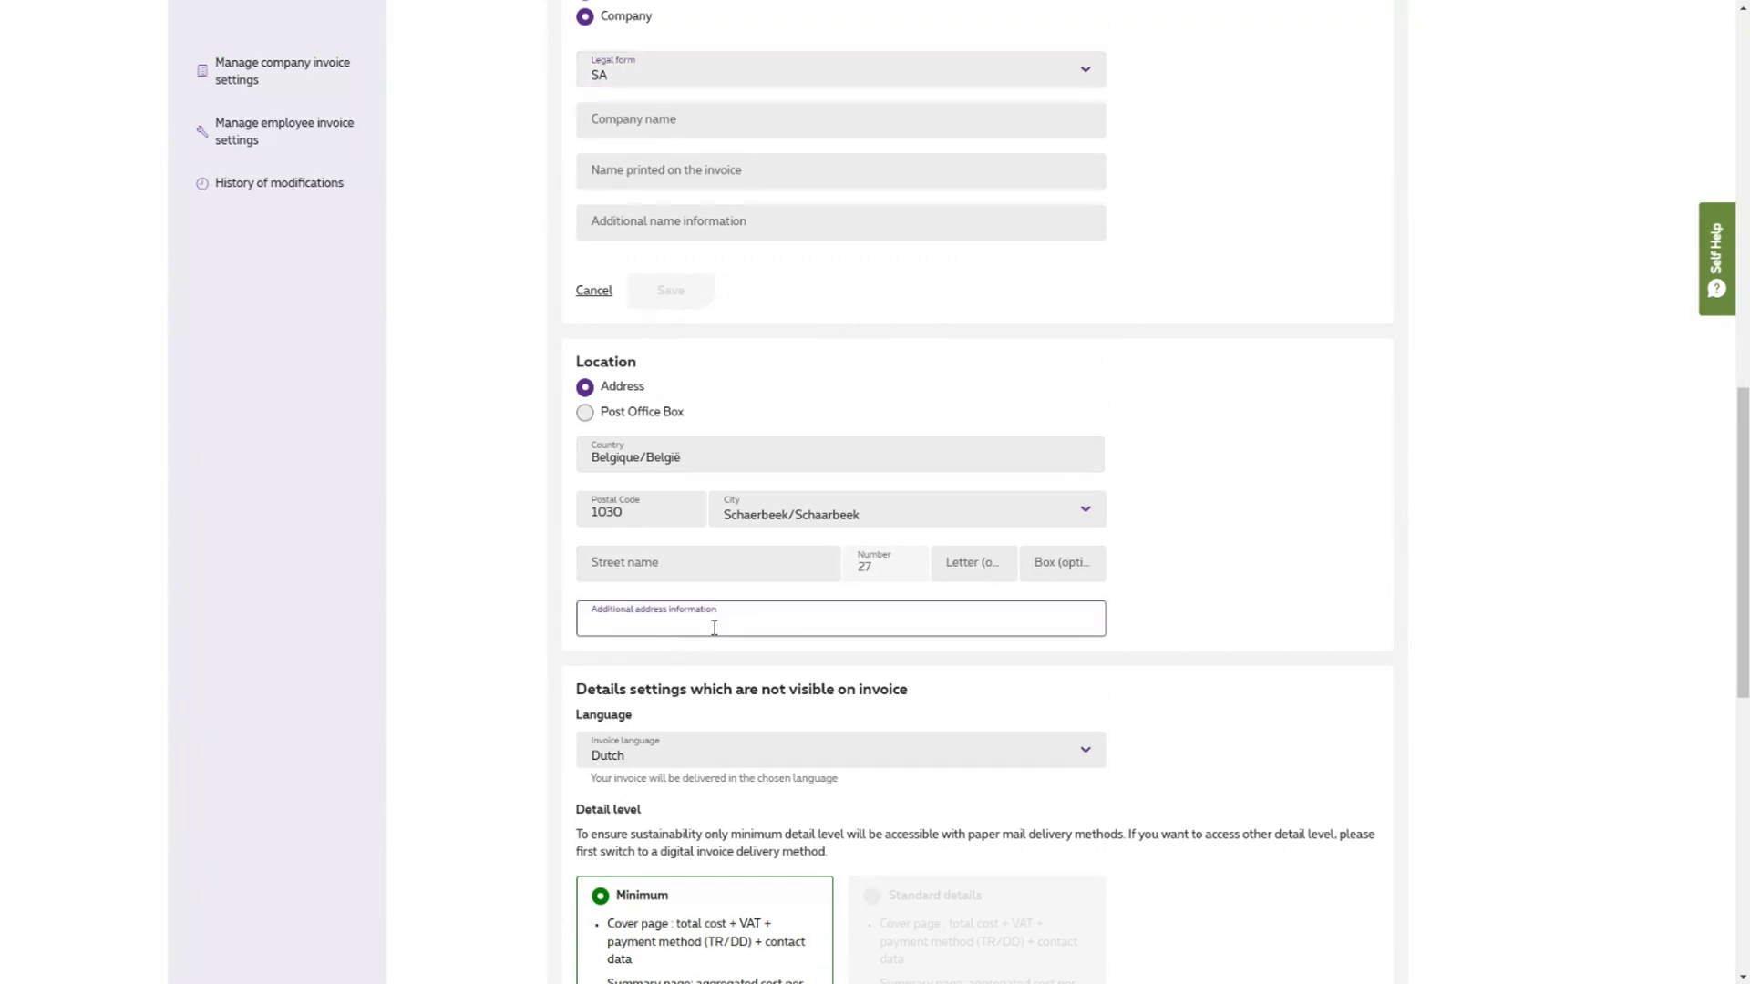
scroll(729, 623, "down", 1)
scroll(731, 625, "down", 2)
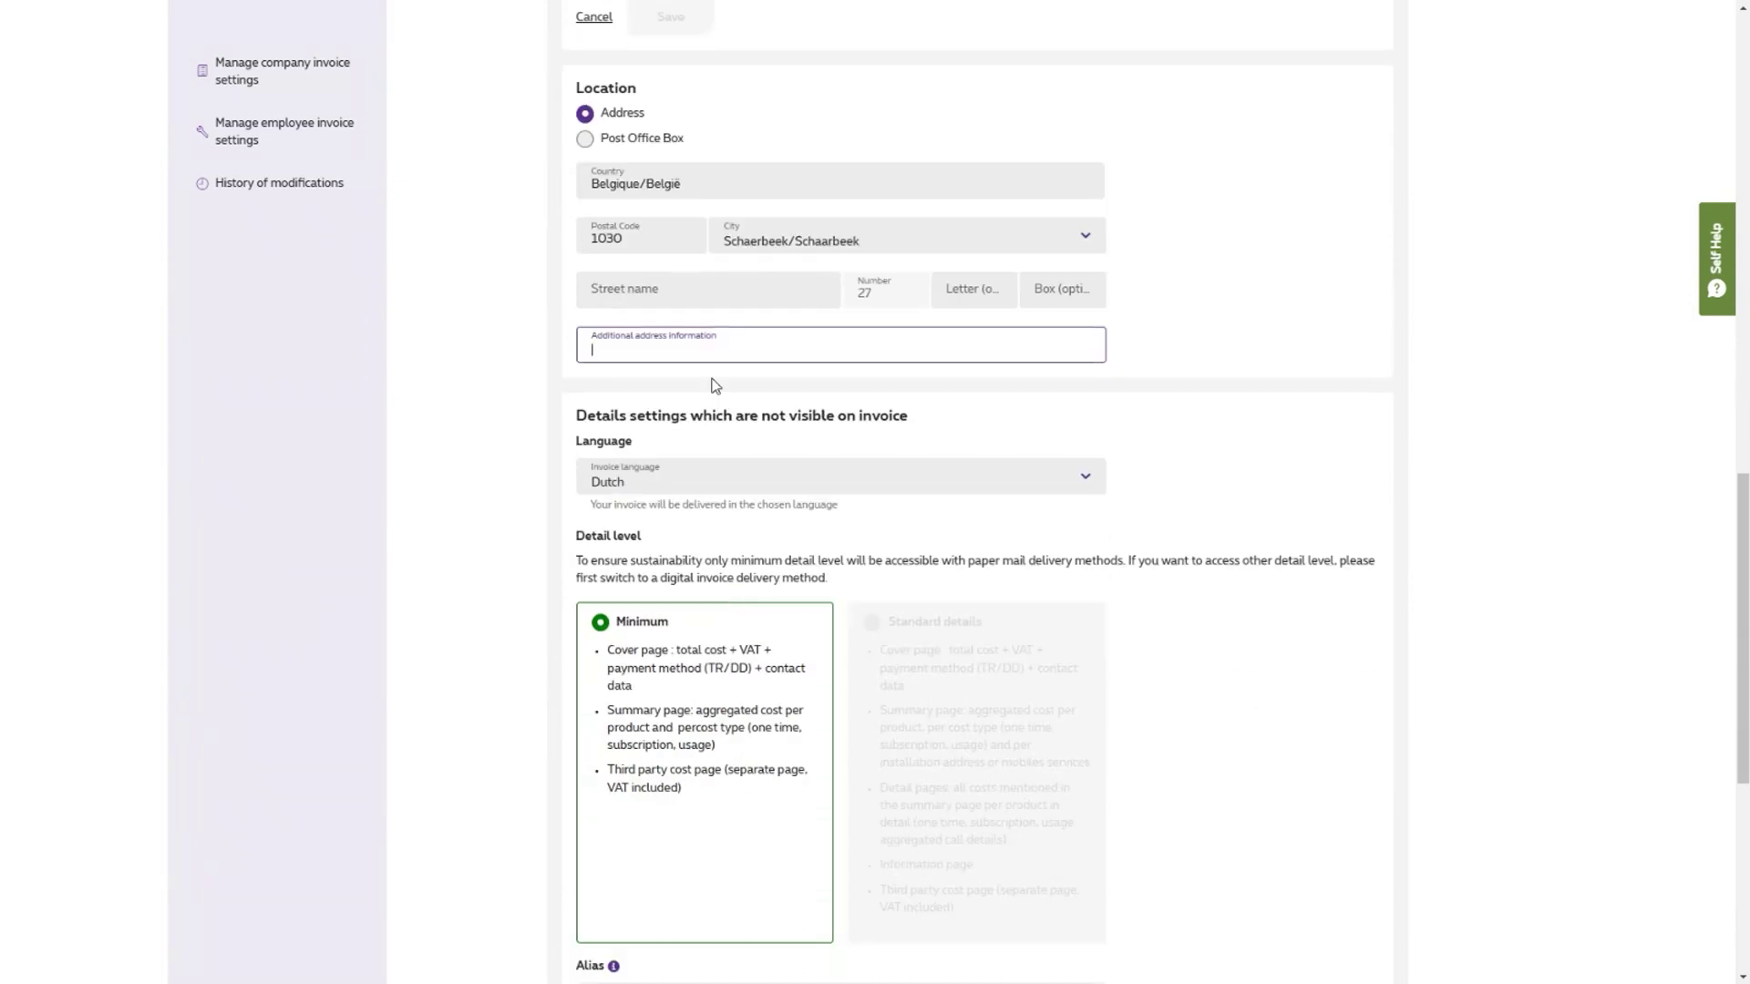
left_click(586, 142)
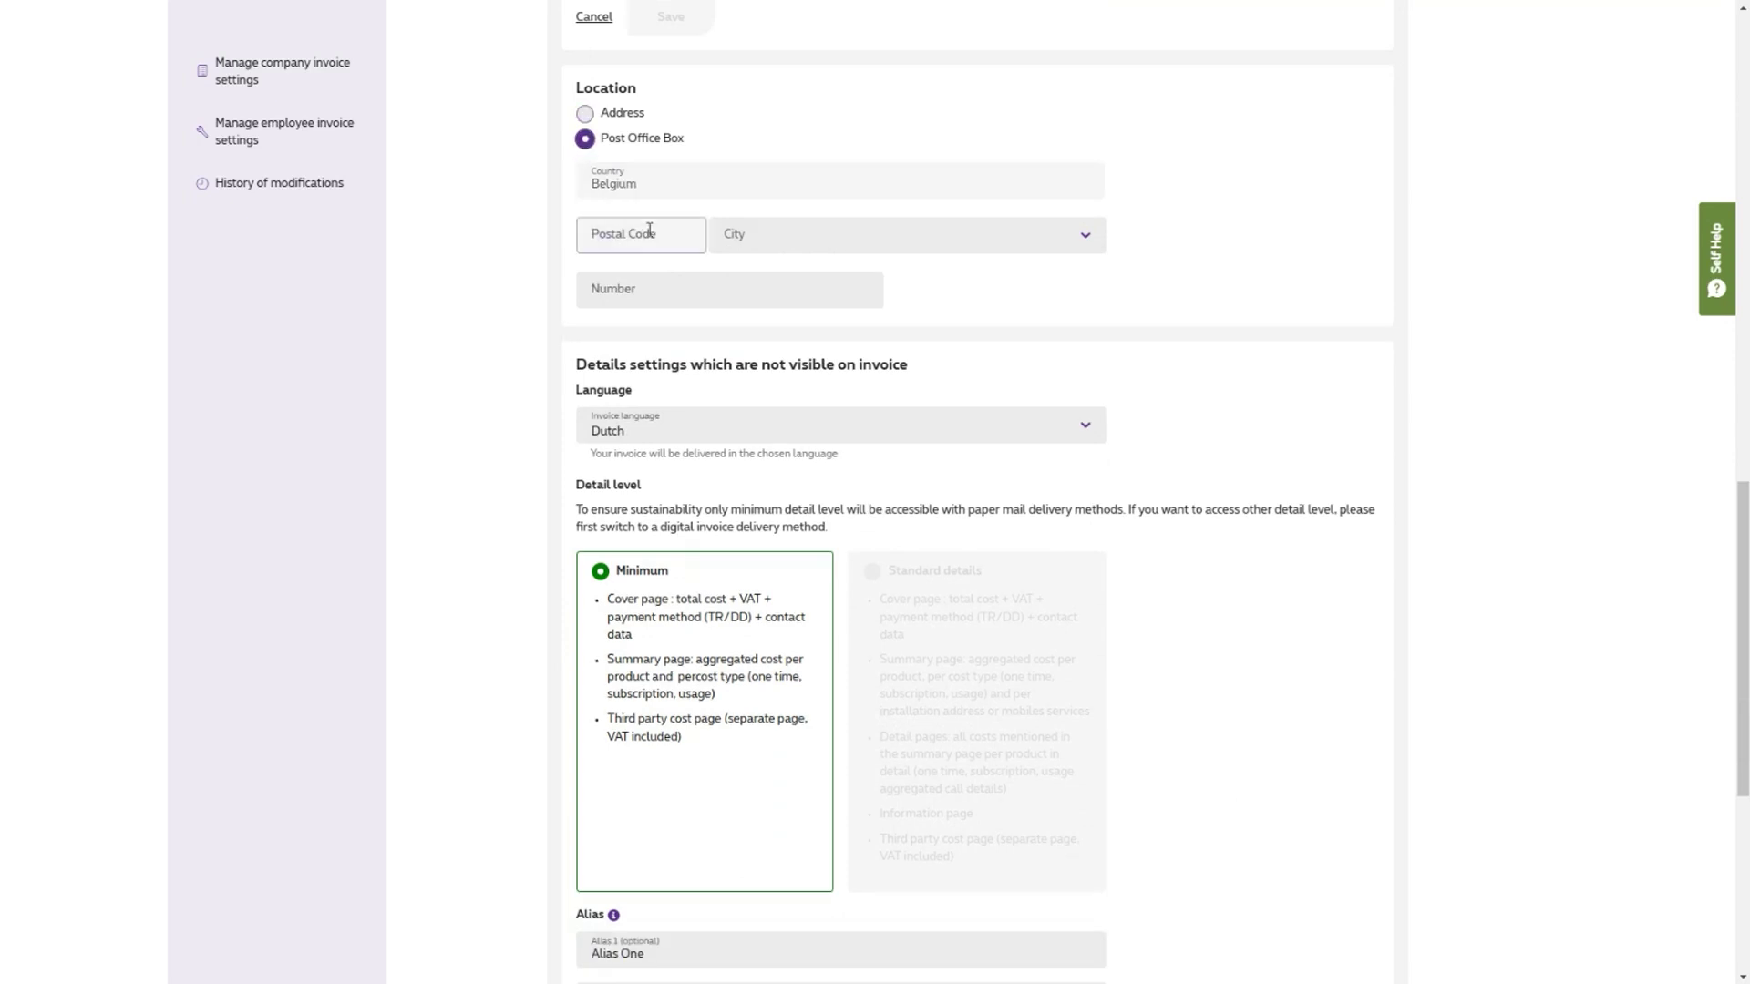
scroll(820, 146, "down", 2)
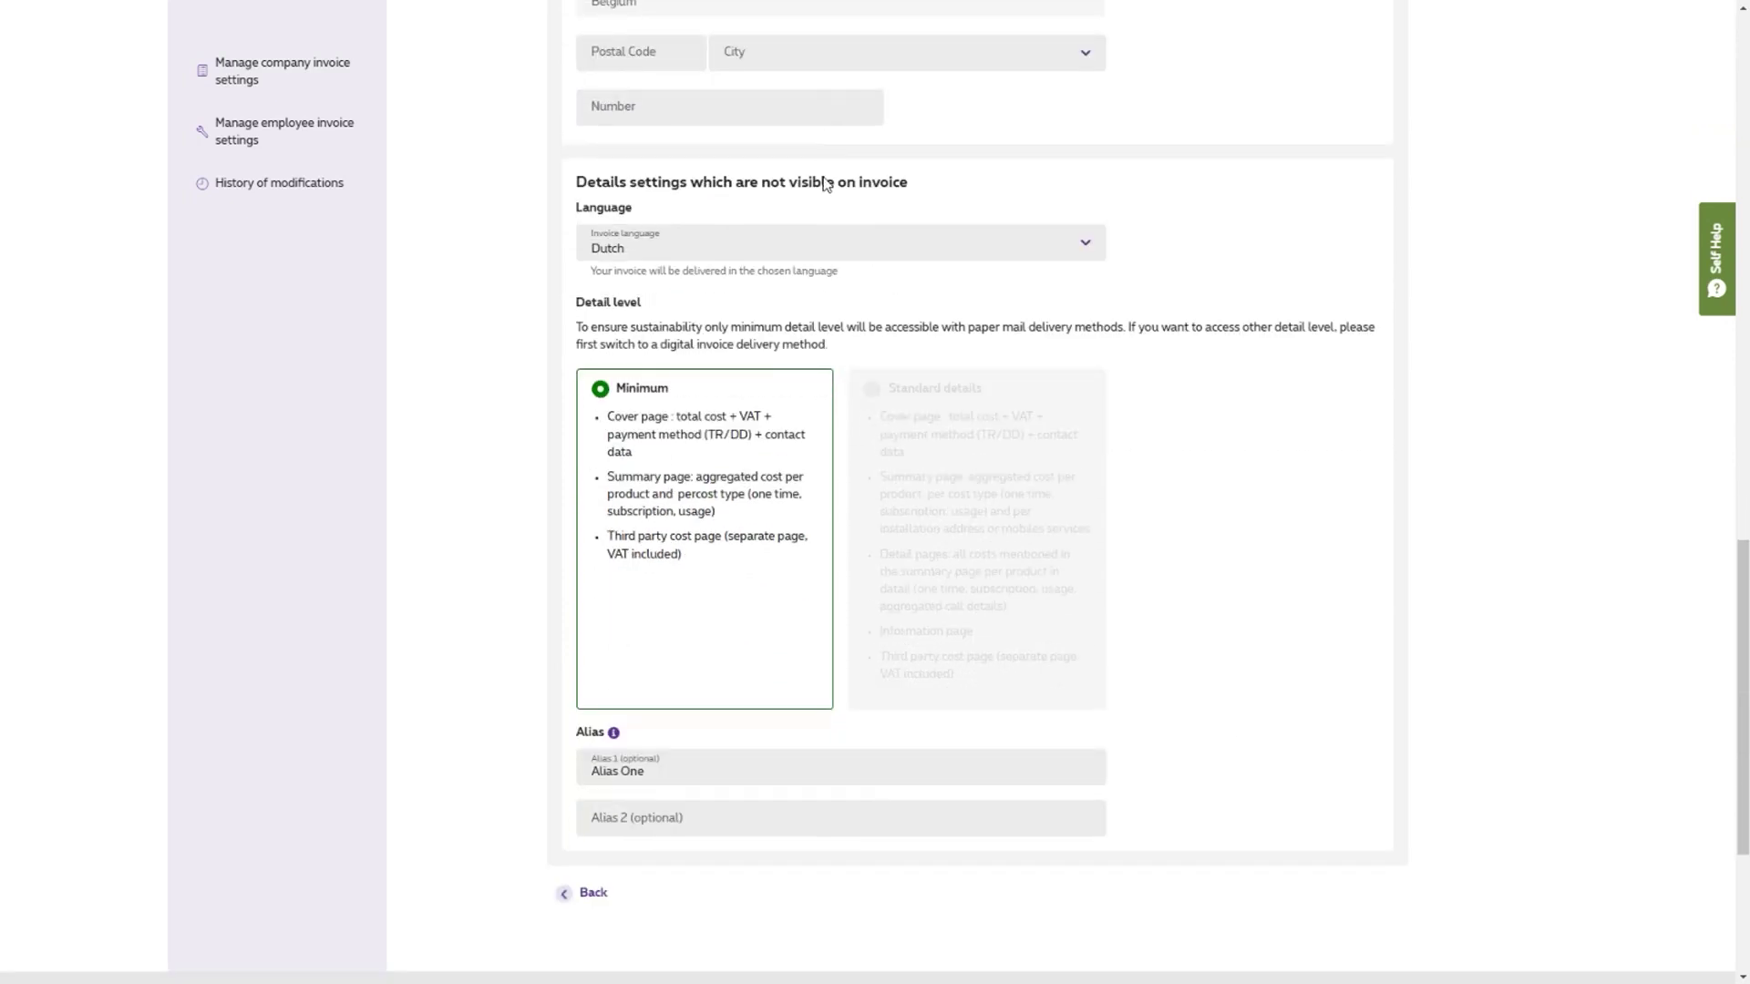
- Review the invoice language choices, keeping Dutch, then click into the Alias 1 and Alias 2 fields
left_click(764, 257)
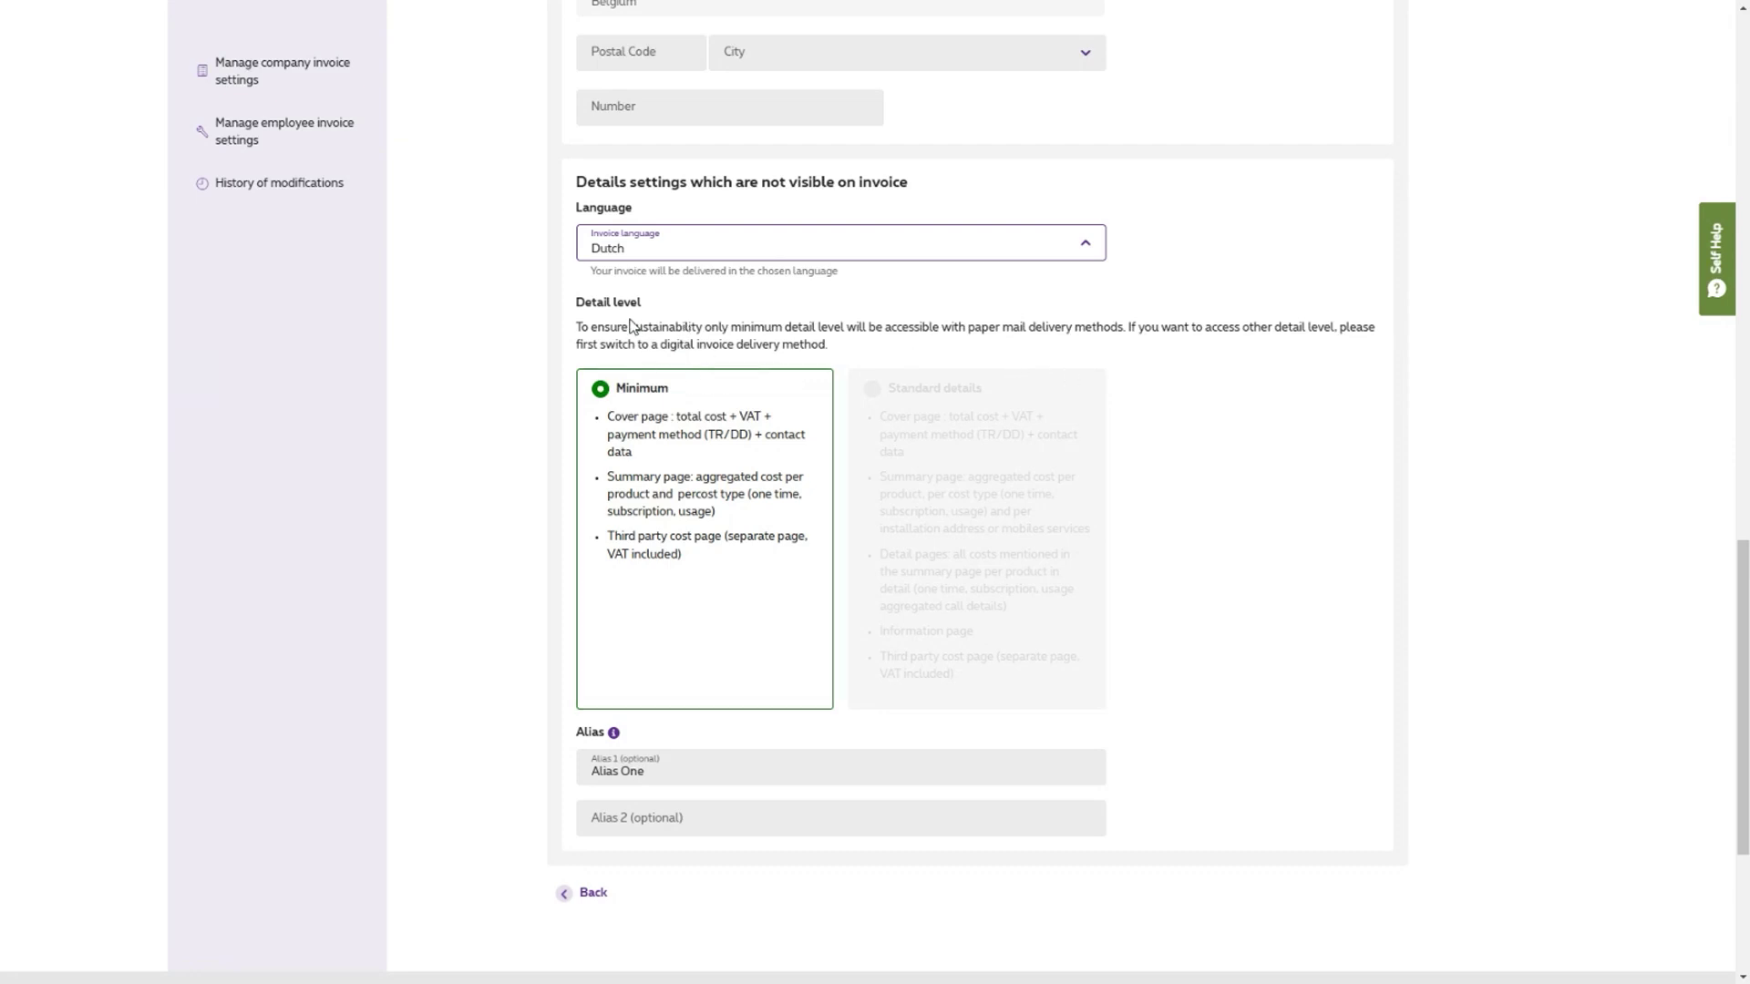
left_click(1102, 416)
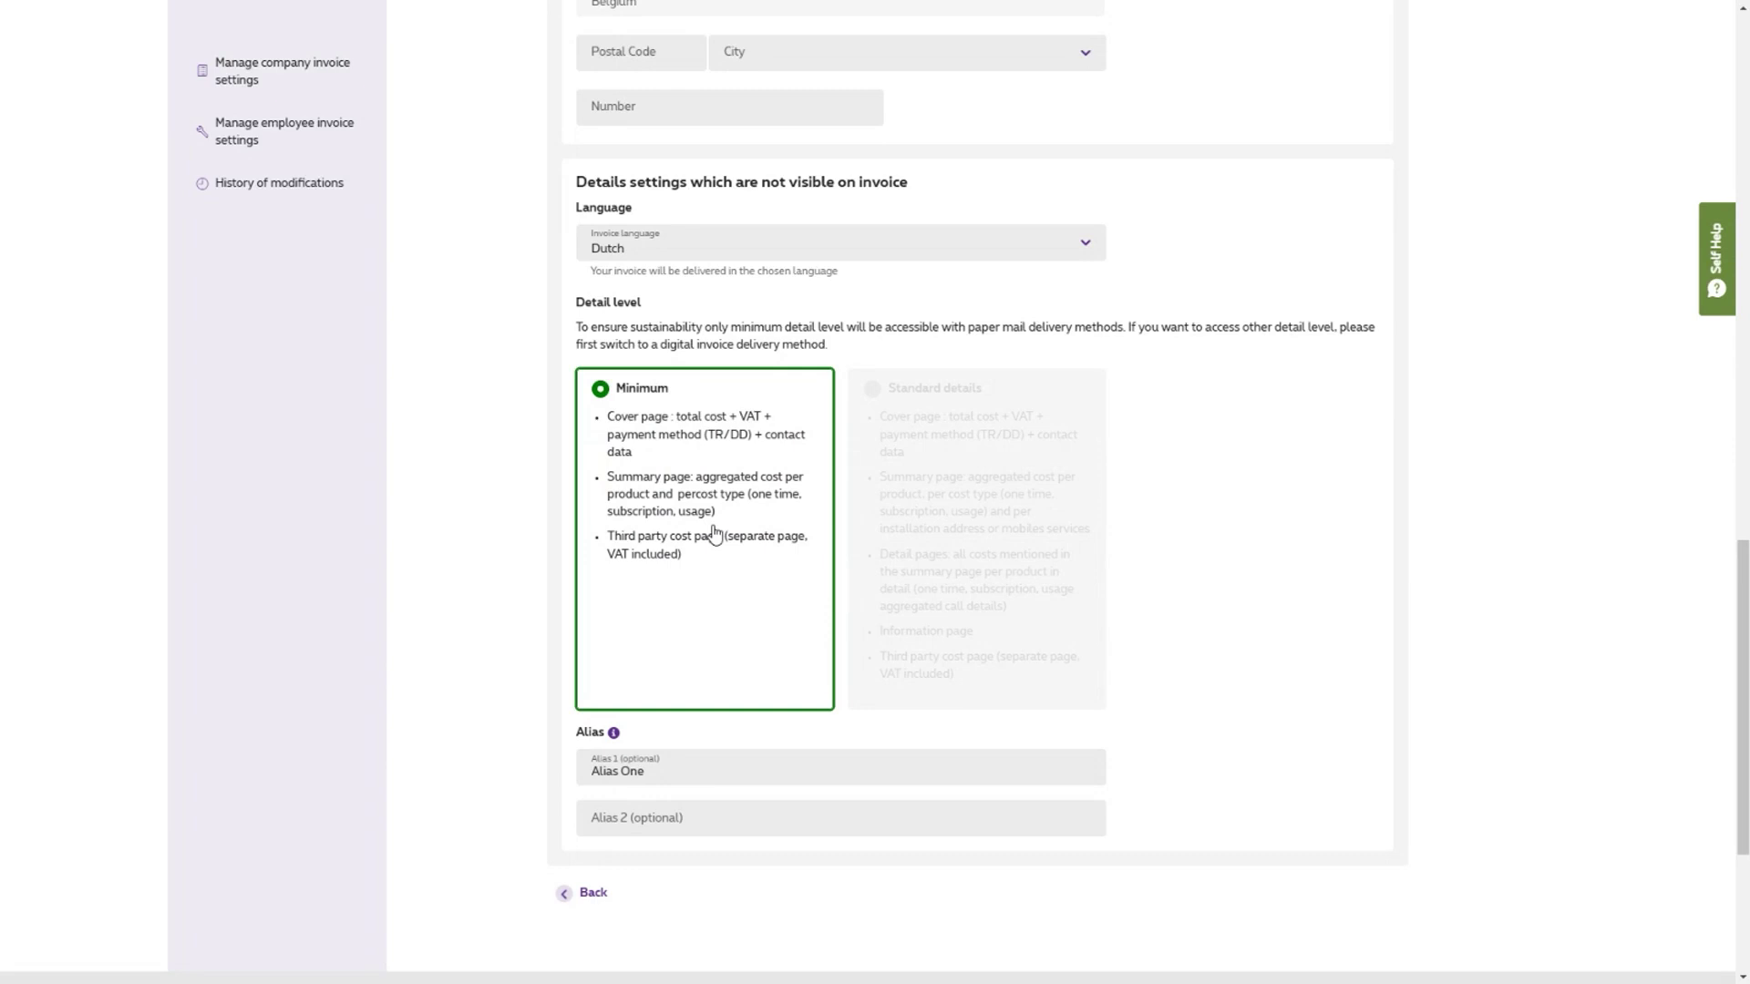
scroll(1131, 407, "down", 2)
left_click(899, 587)
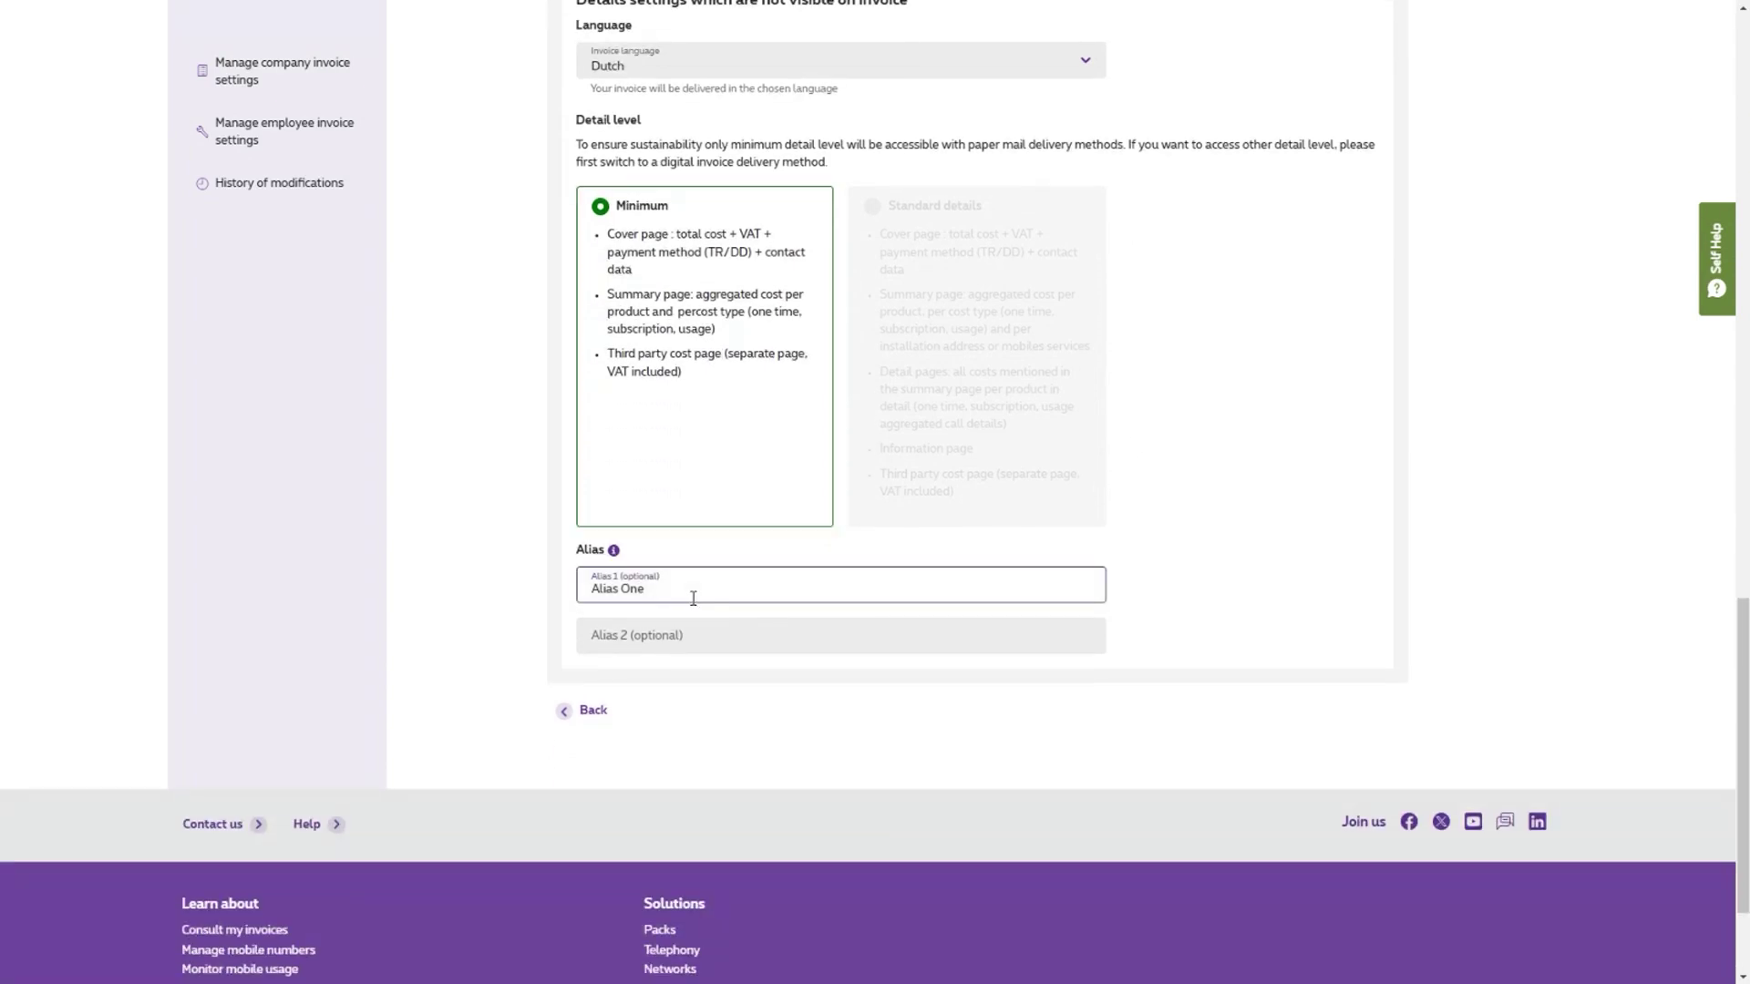
left_click(695, 633)
left_click(693, 591)
left_click(690, 624)
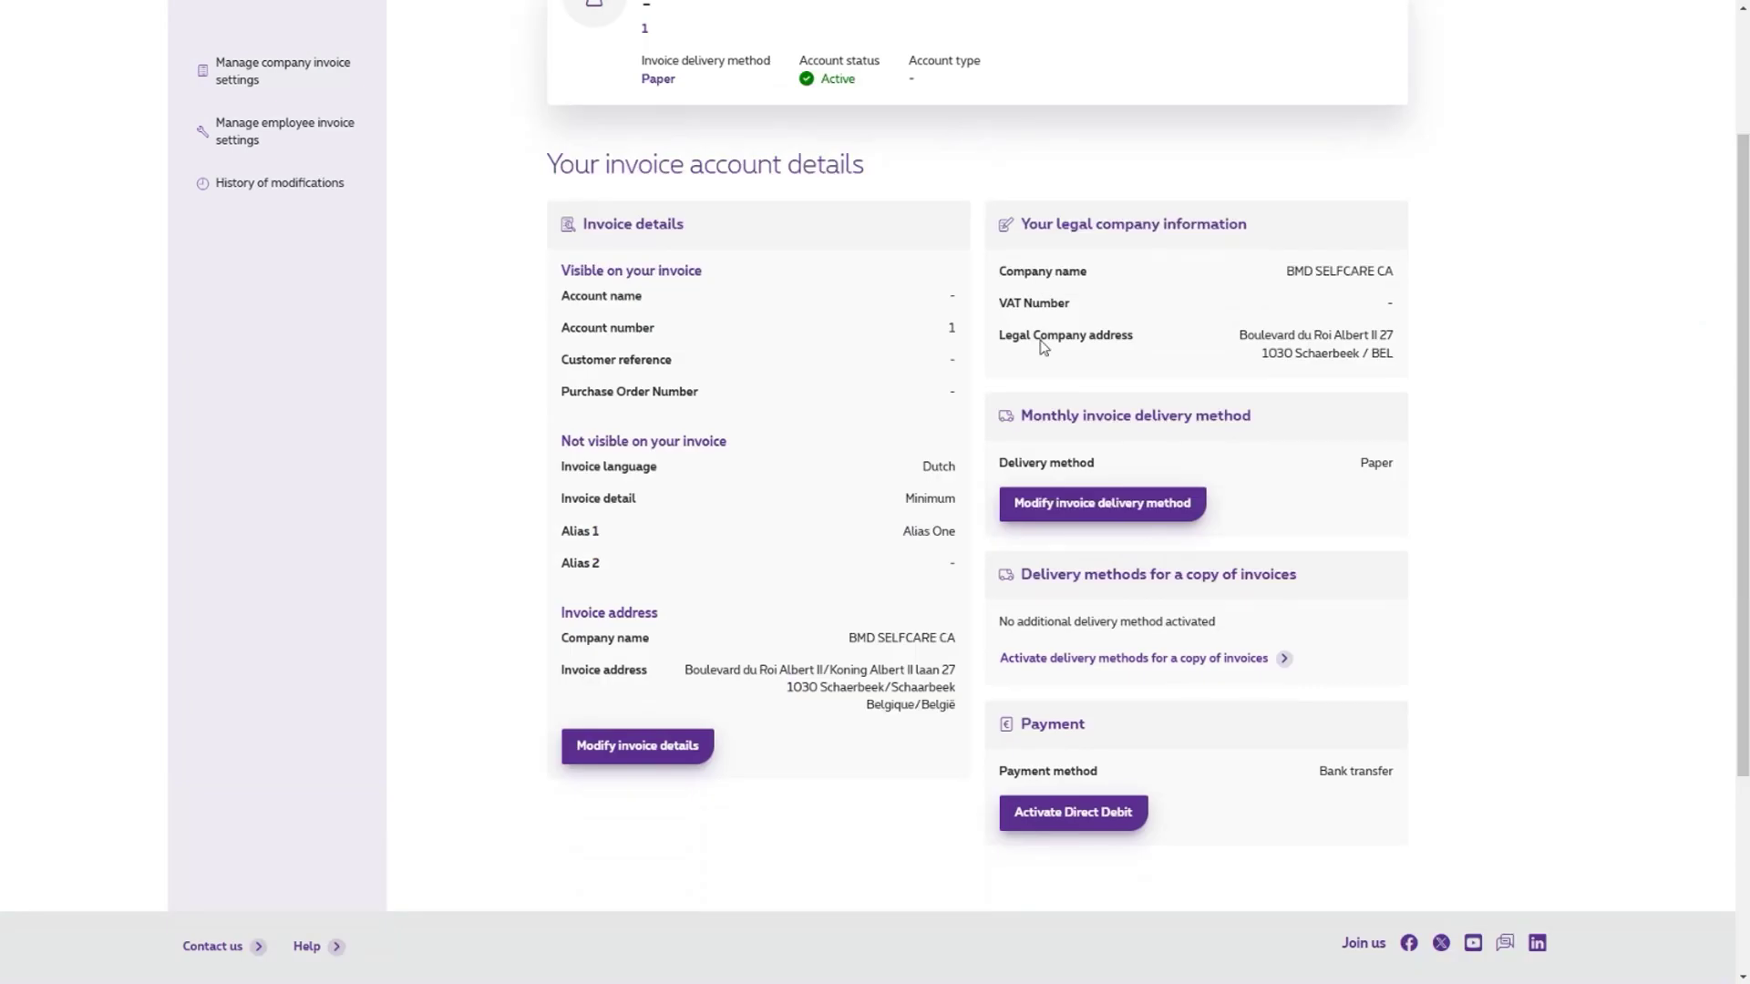
- Open Modify delivery method and view the e-mail option with its SMS mobile number field
left_click(1105, 516)
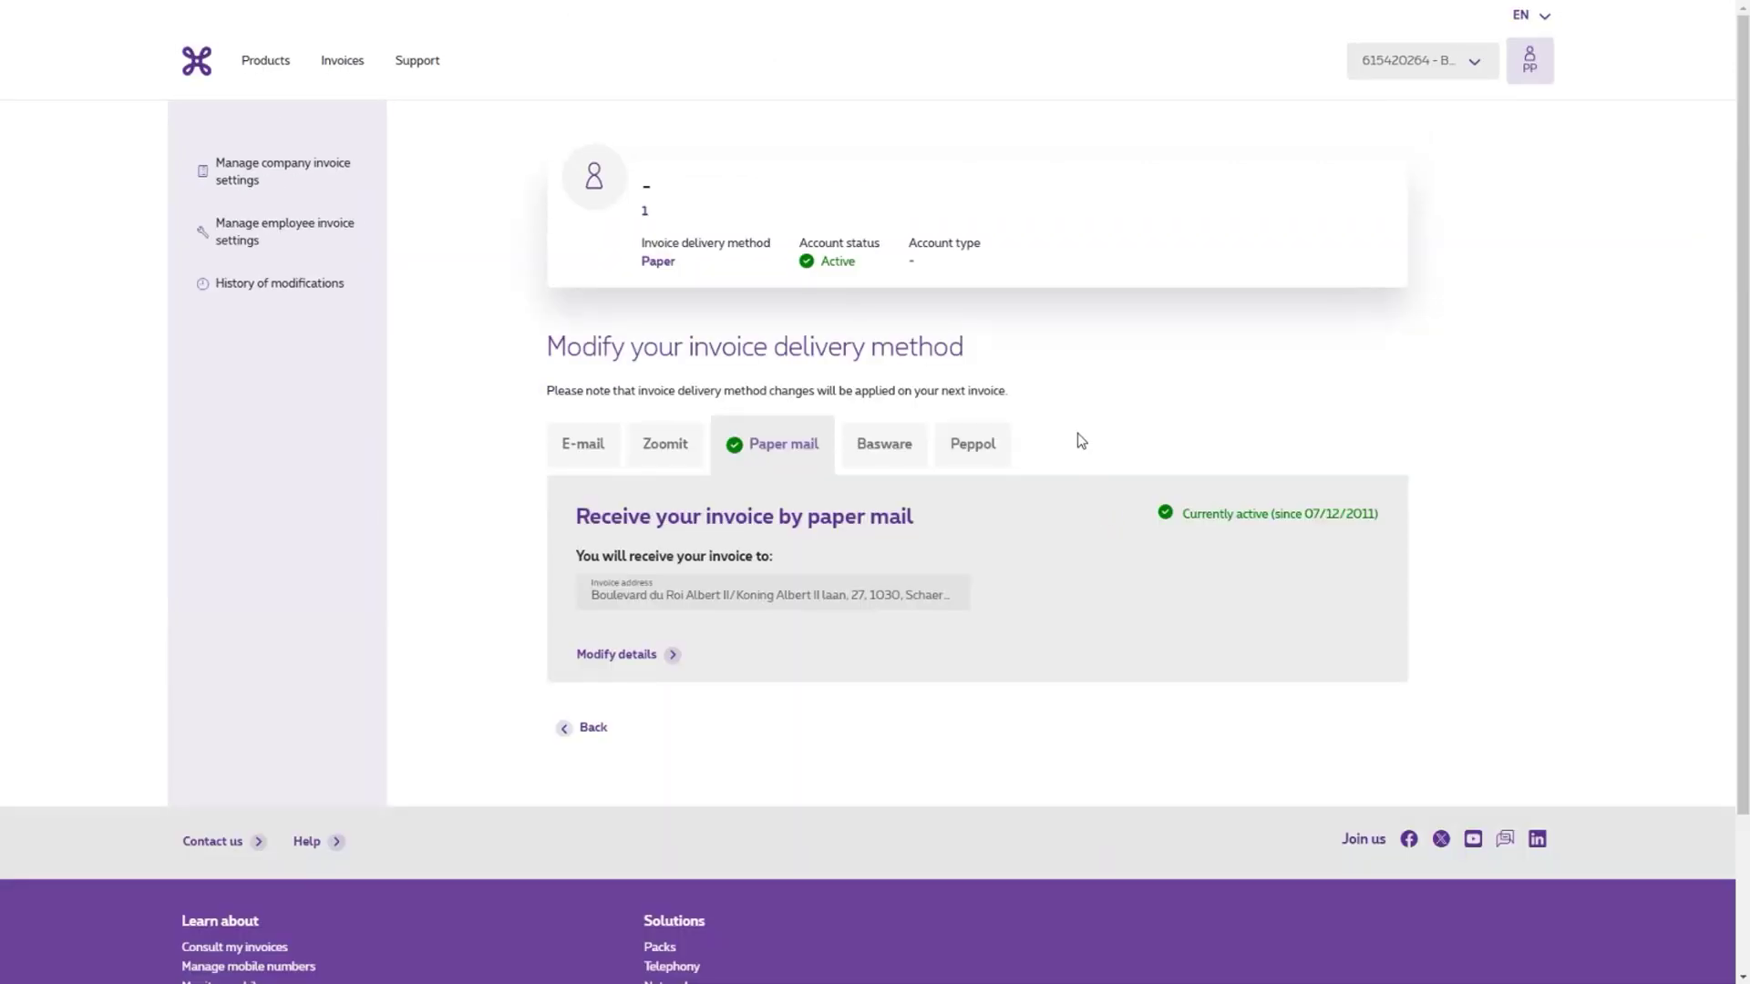
left_click(585, 440)
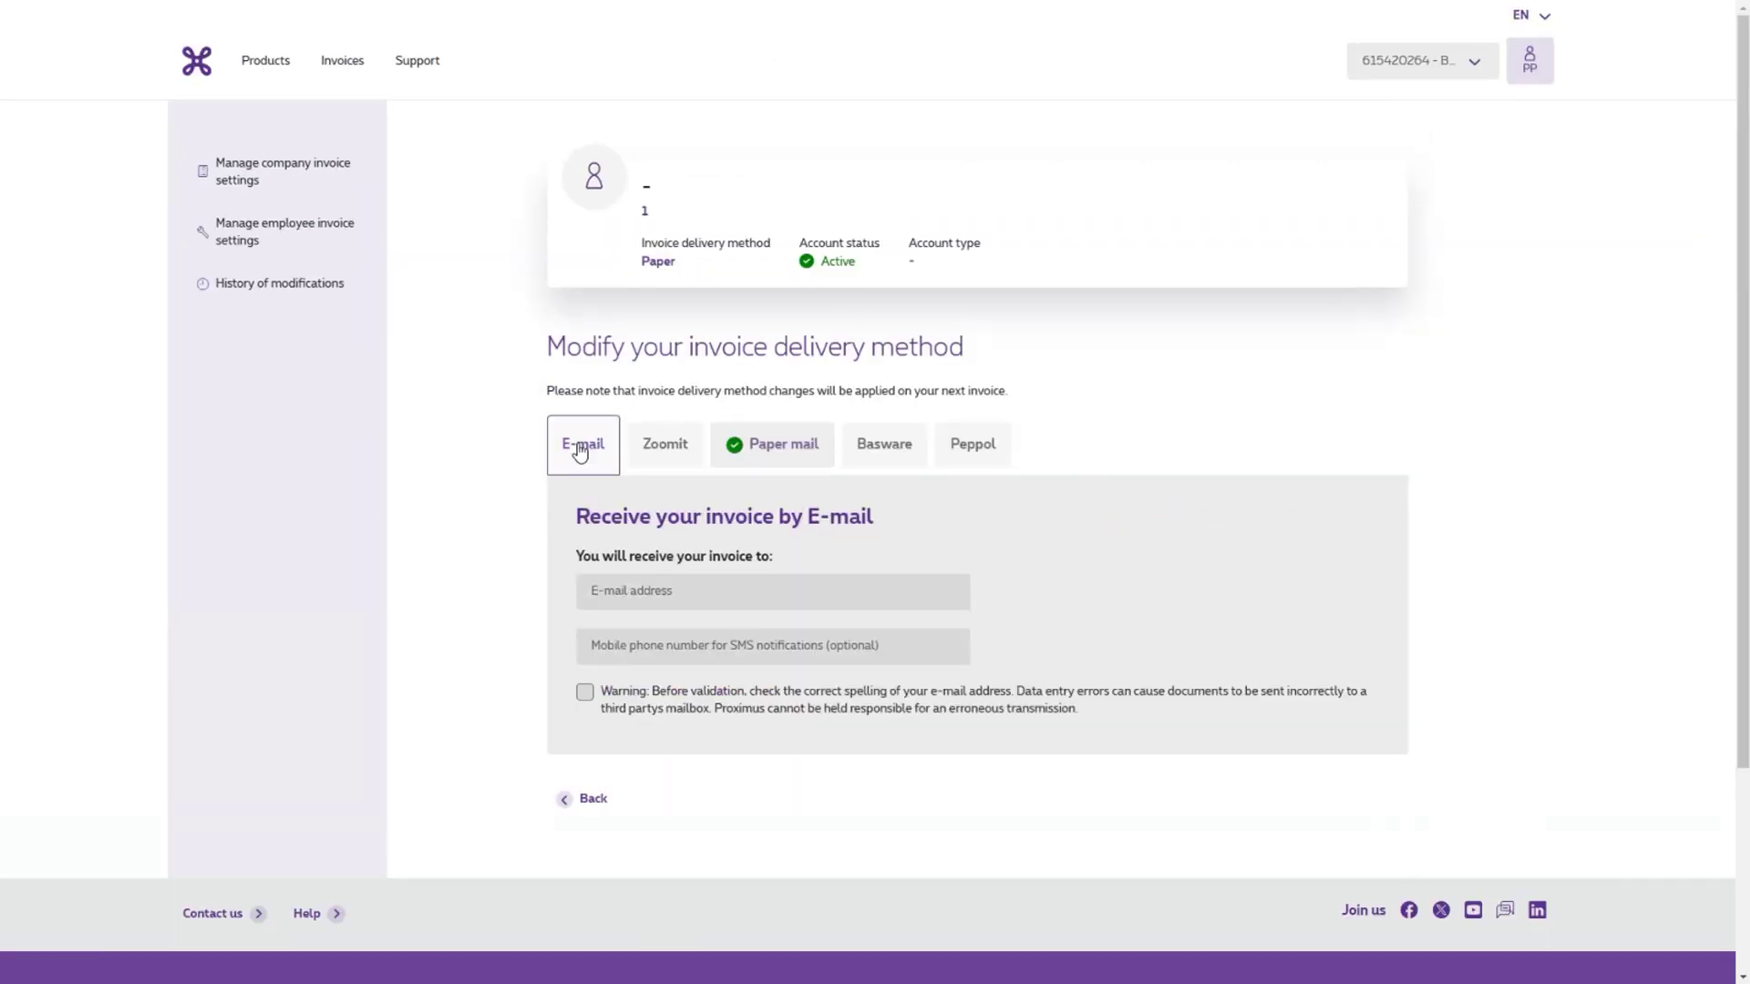
scroll(574, 428, "down", 1)
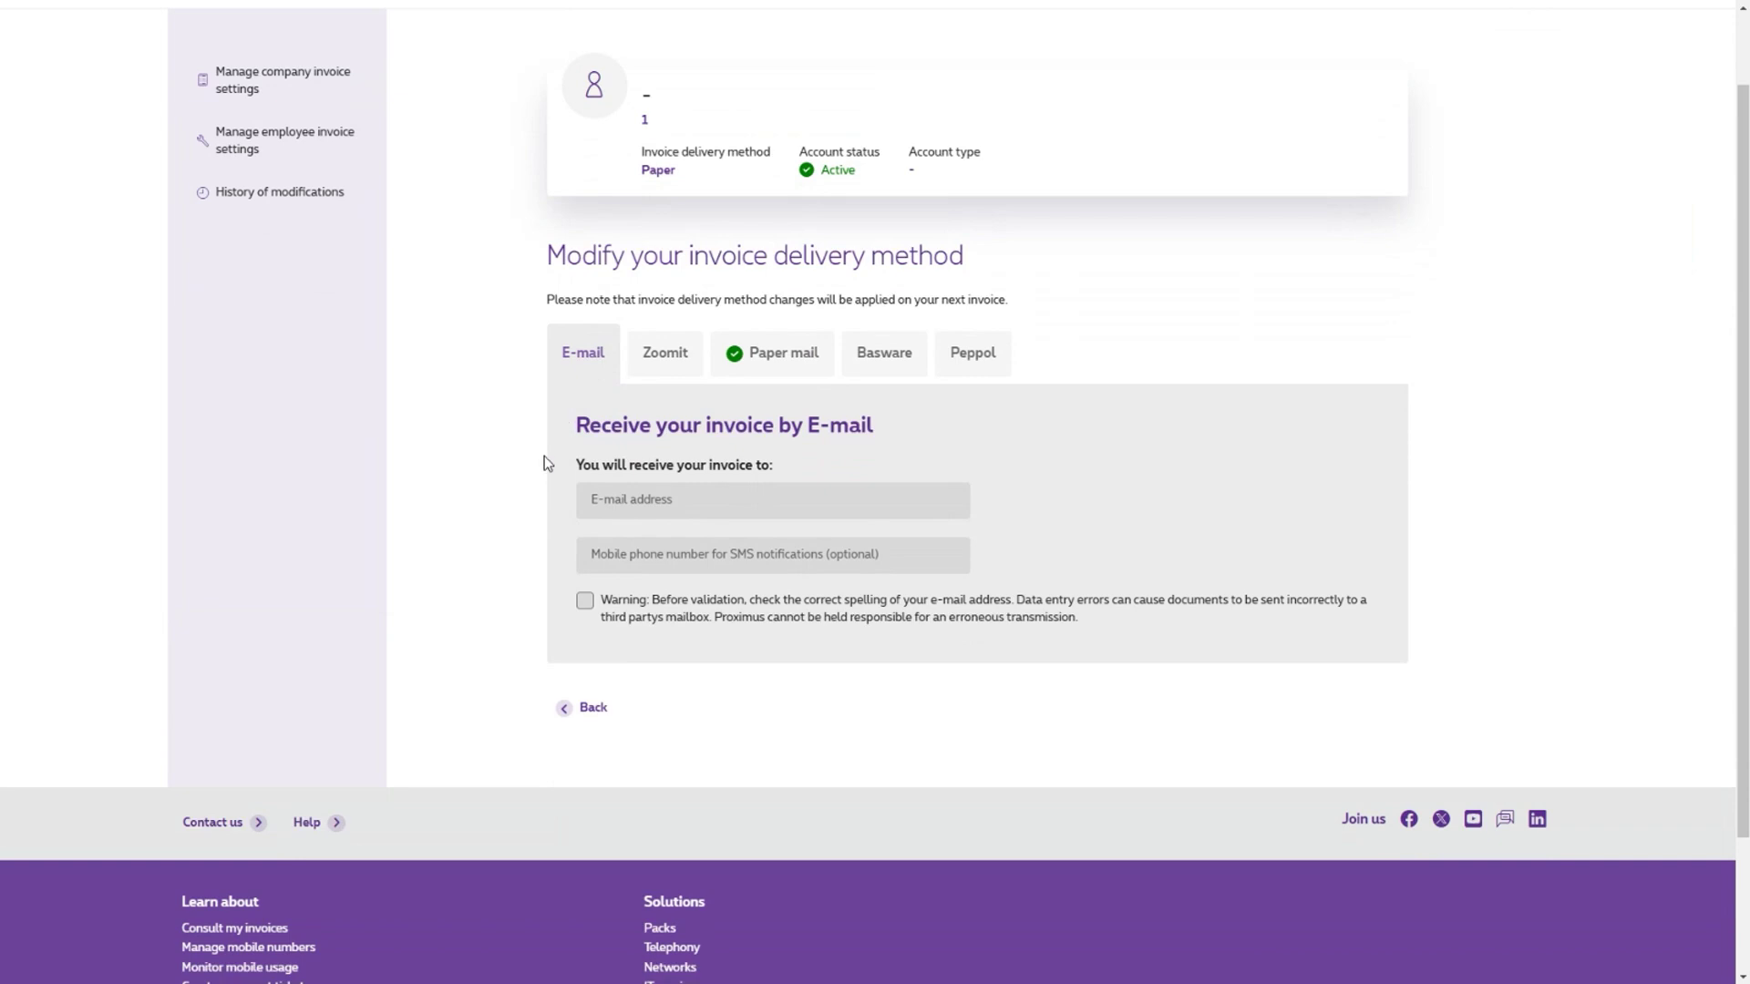
left_click(677, 556)
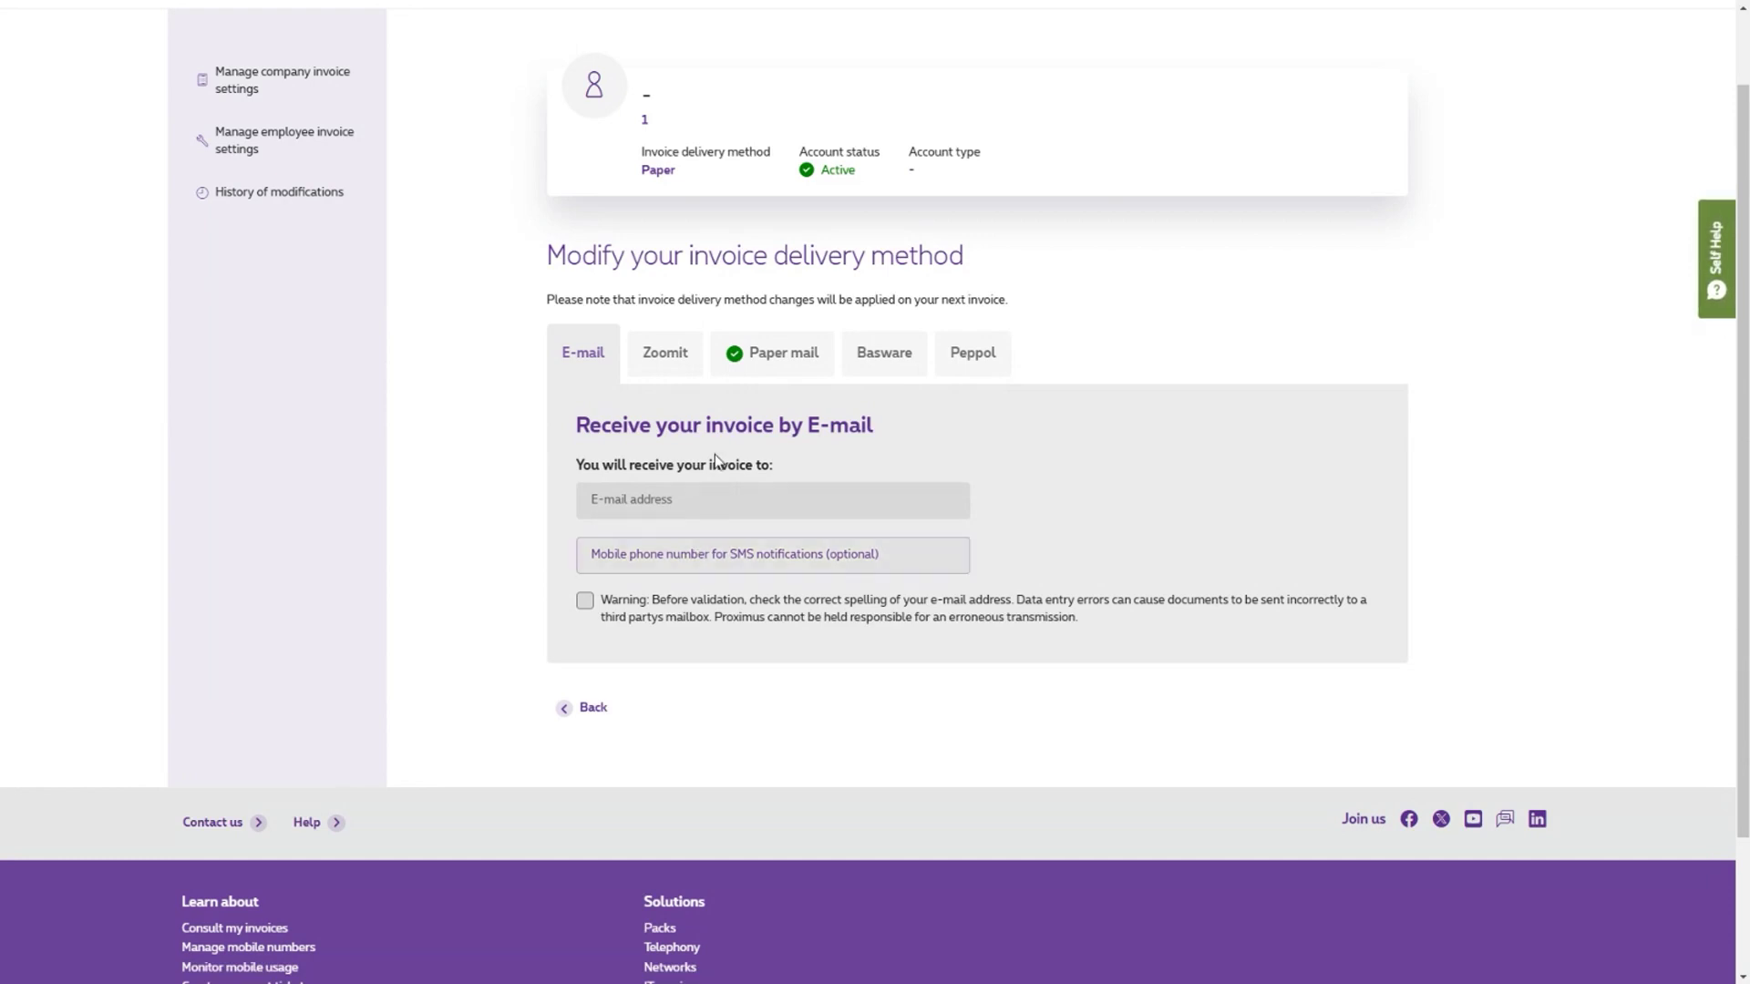
- Compare the Zoomit, Paper, Basware and Peppol delivery options, keeping Paper
left_click(656, 358)
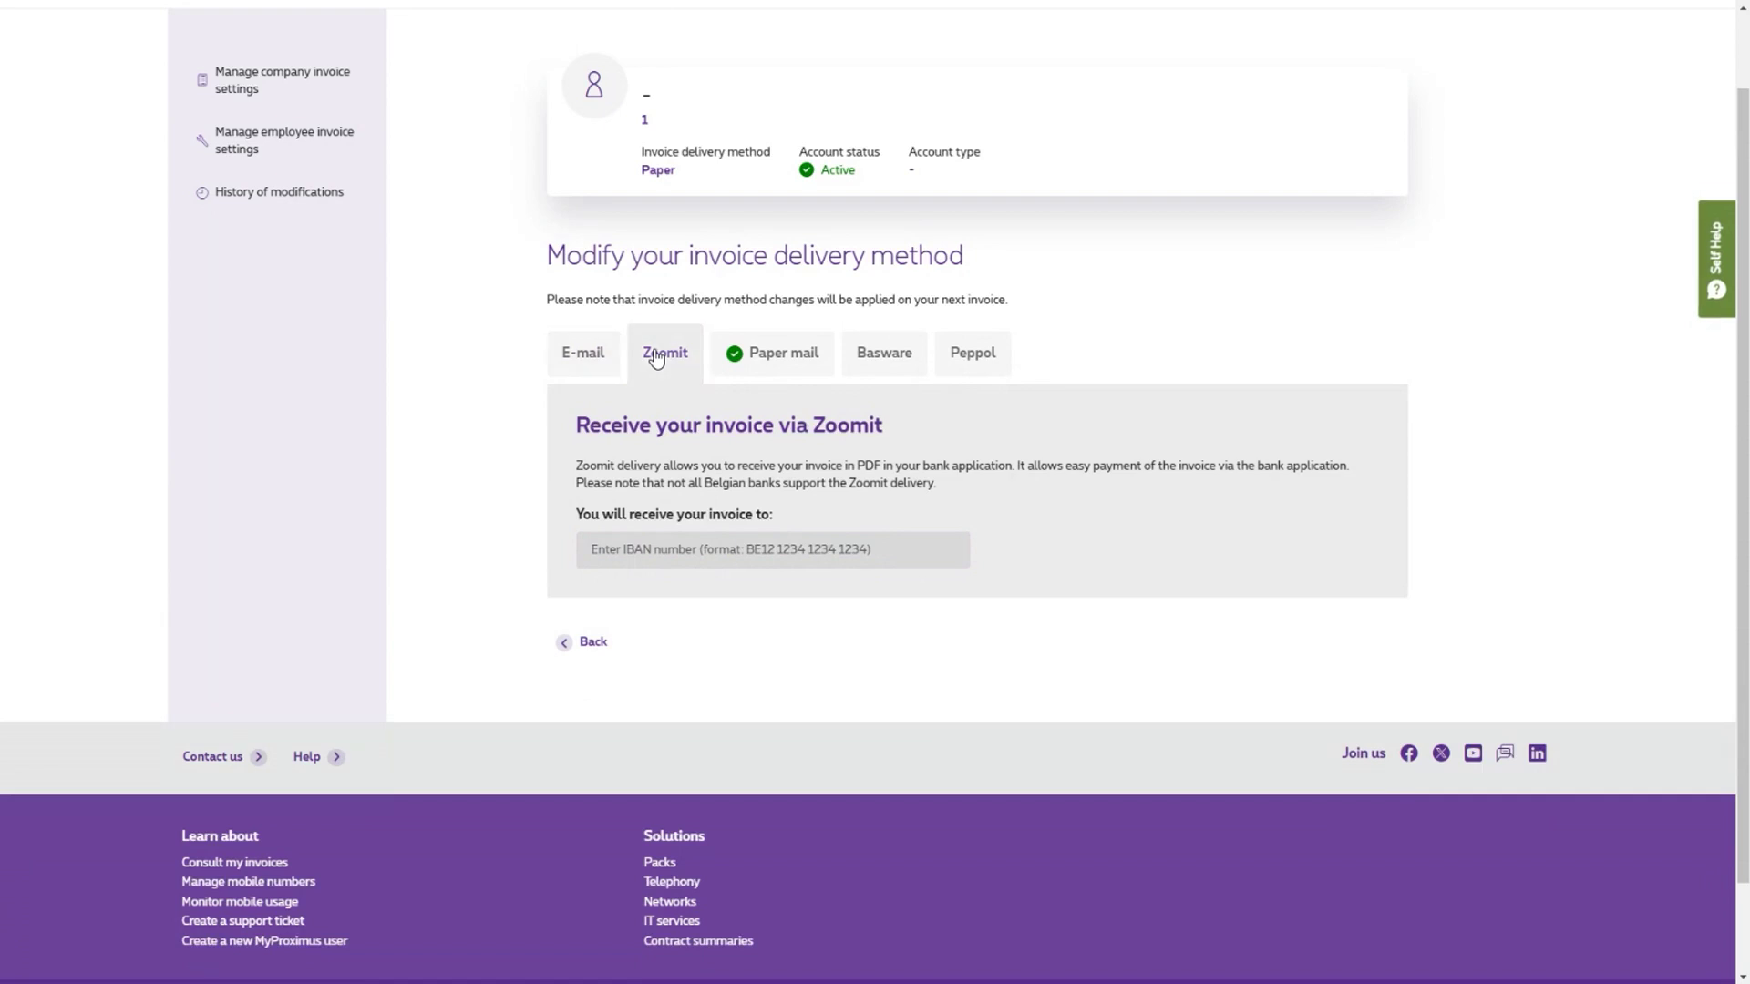
left_click(801, 363)
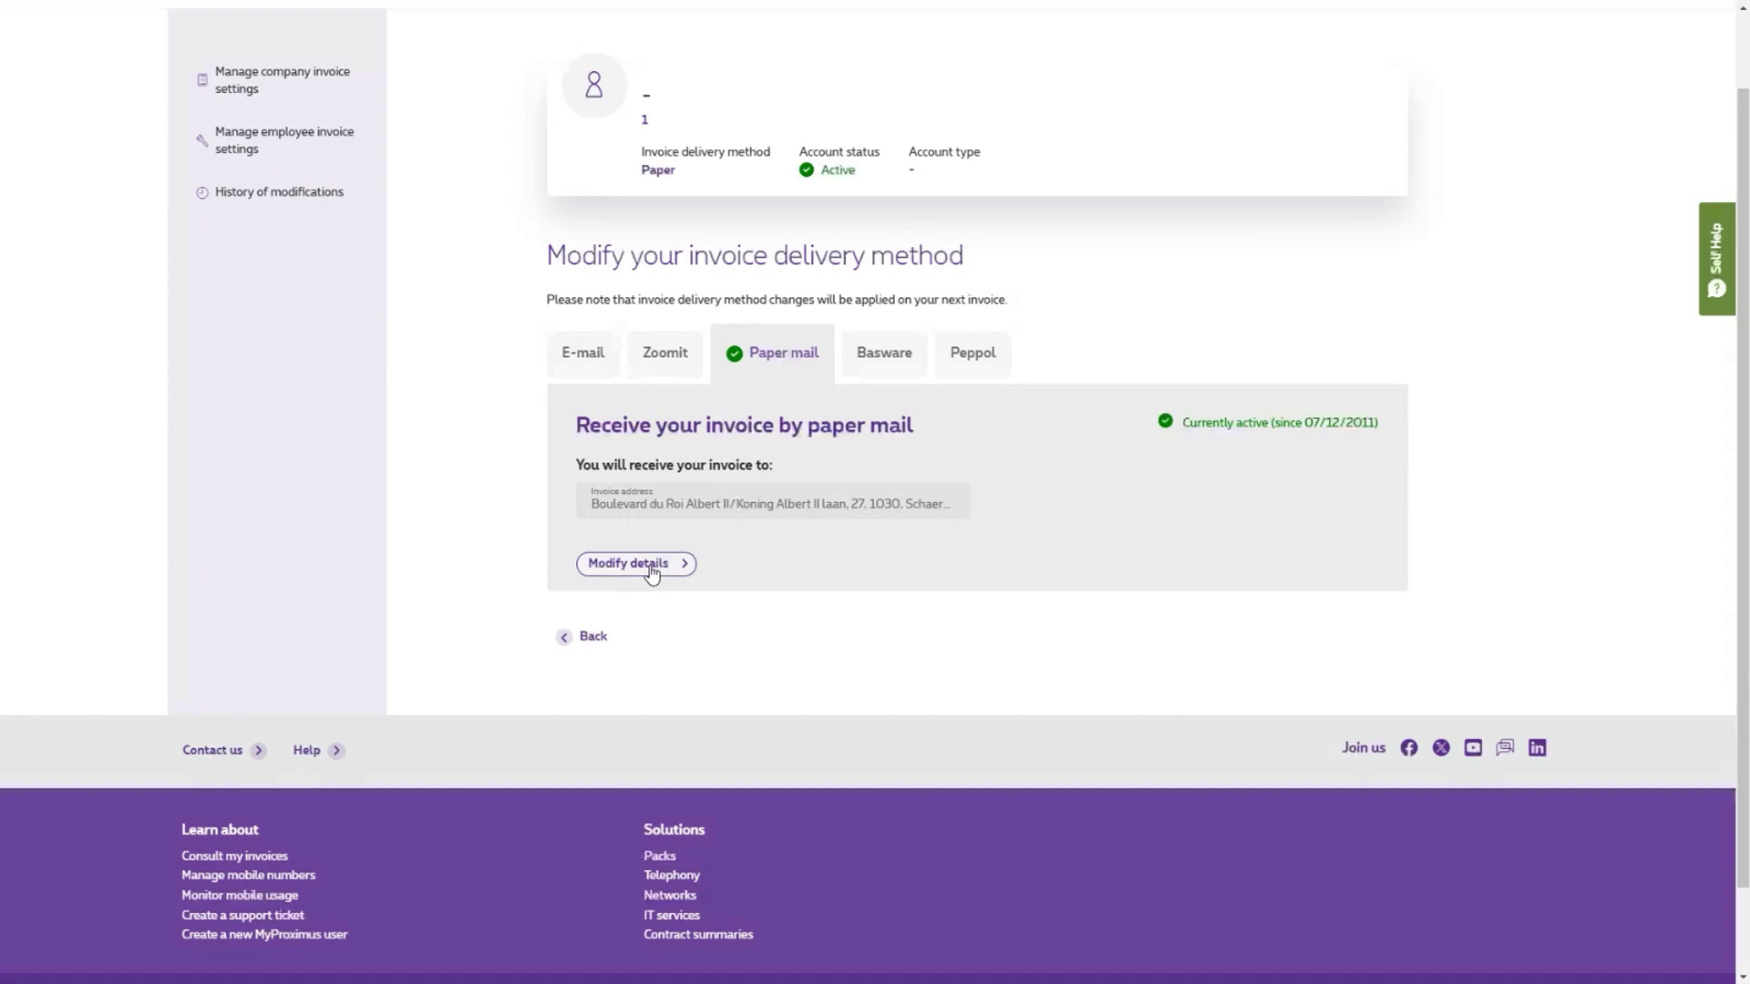
left_click(870, 362)
left_click(978, 365)
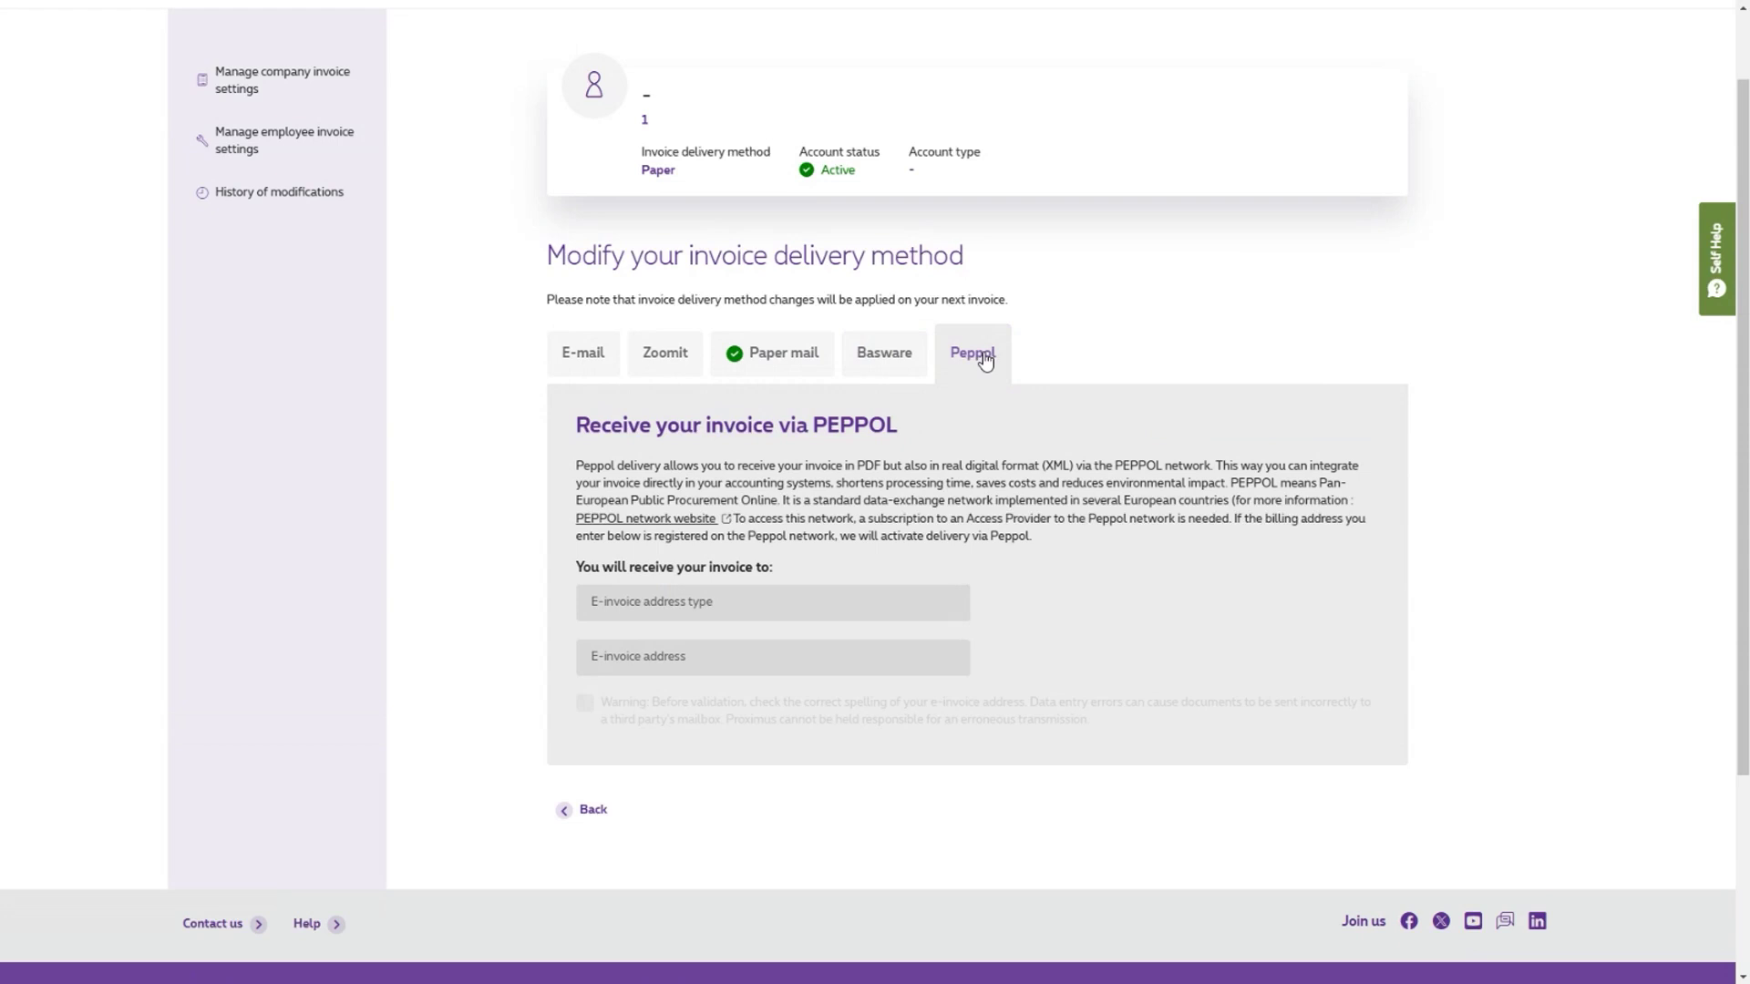
scroll(987, 361, "up", 1)
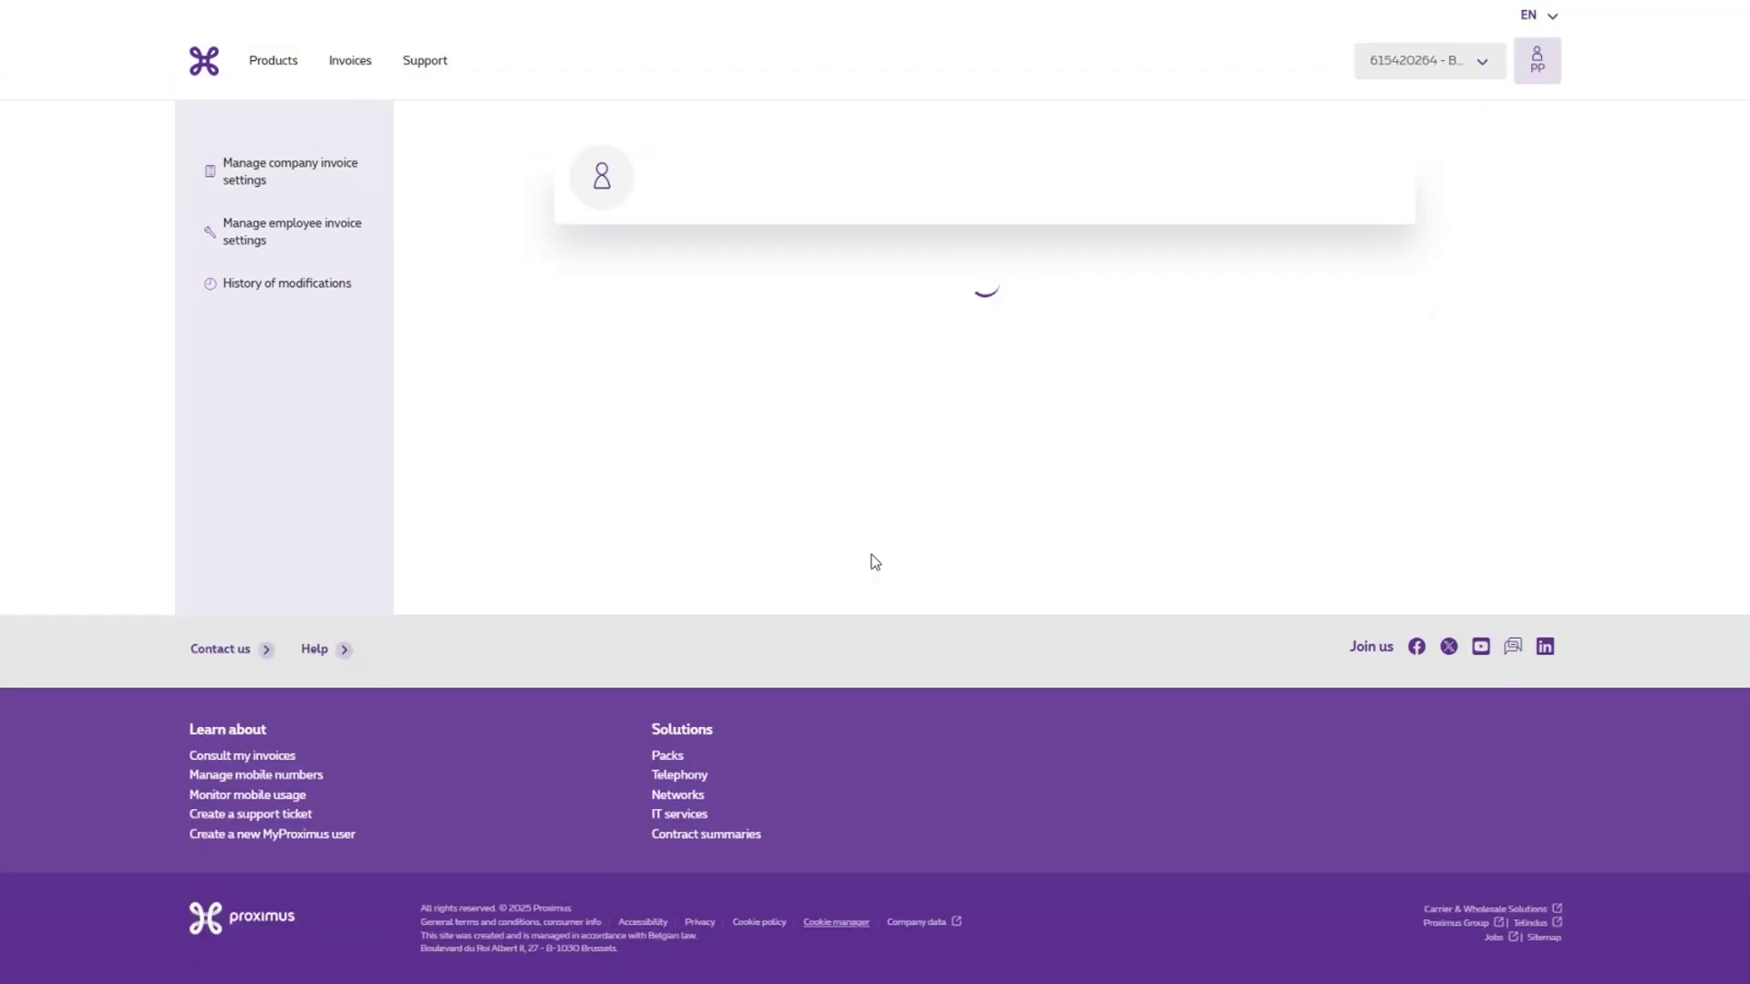
scroll(873, 528, "down", 3)
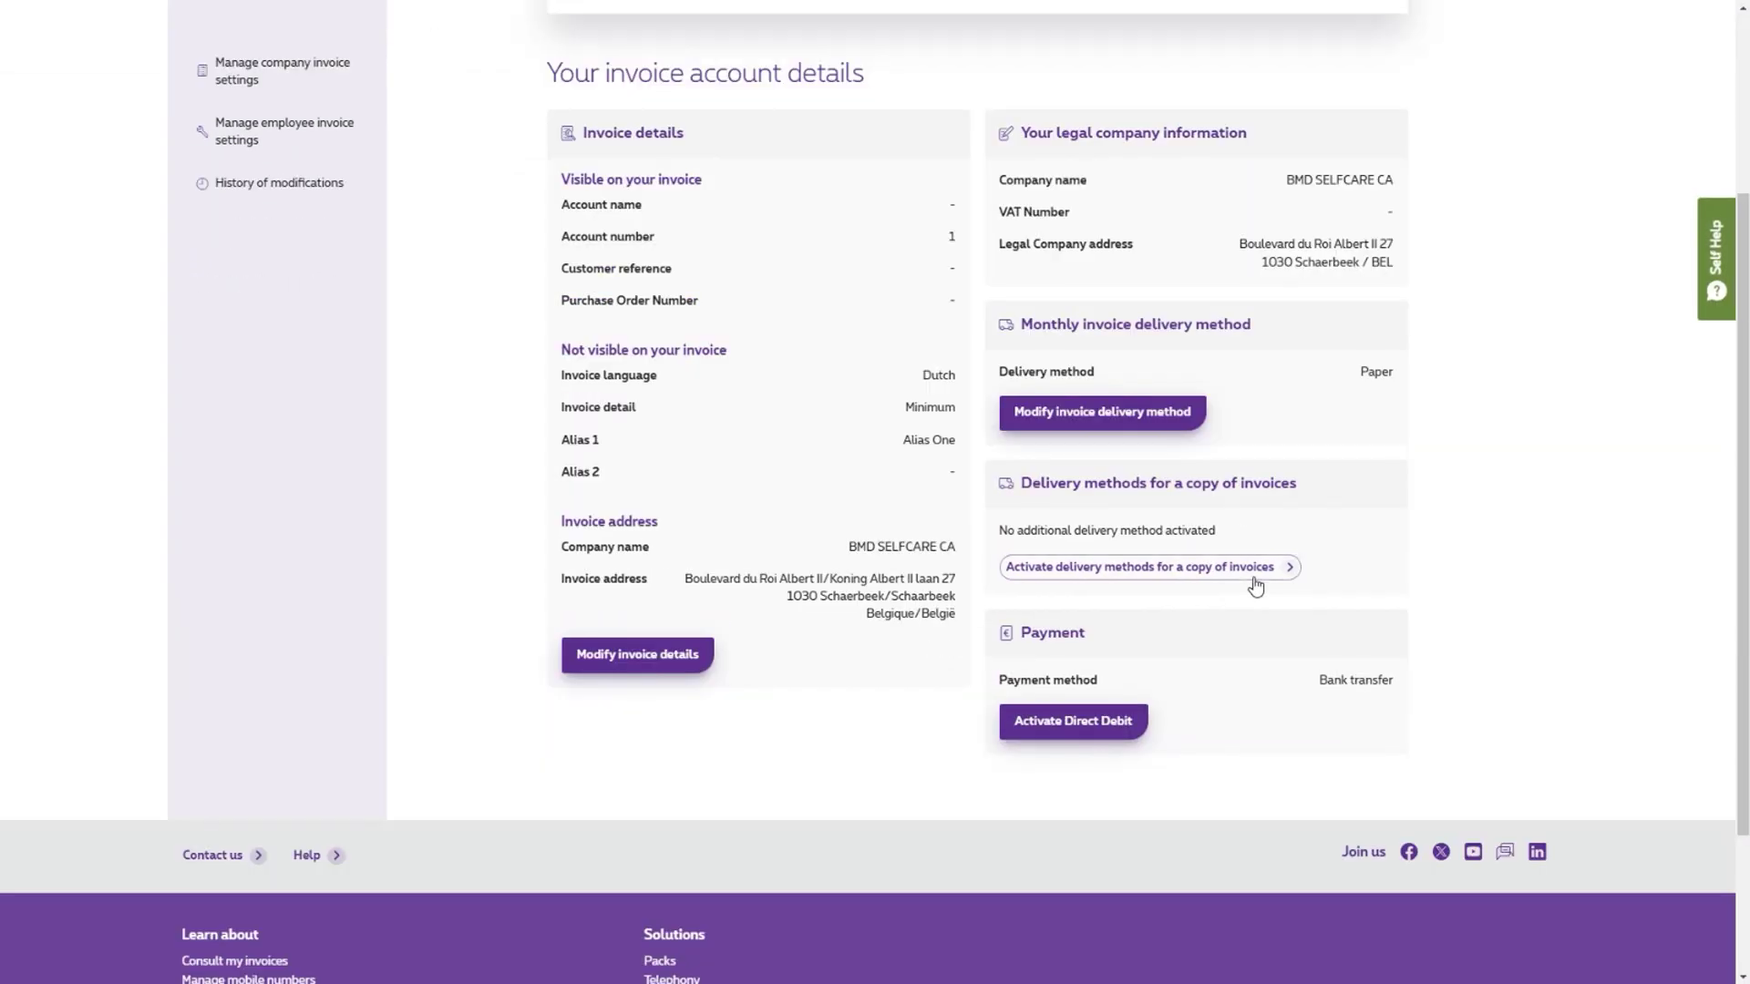
left_click(1174, 569)
left_click(690, 524)
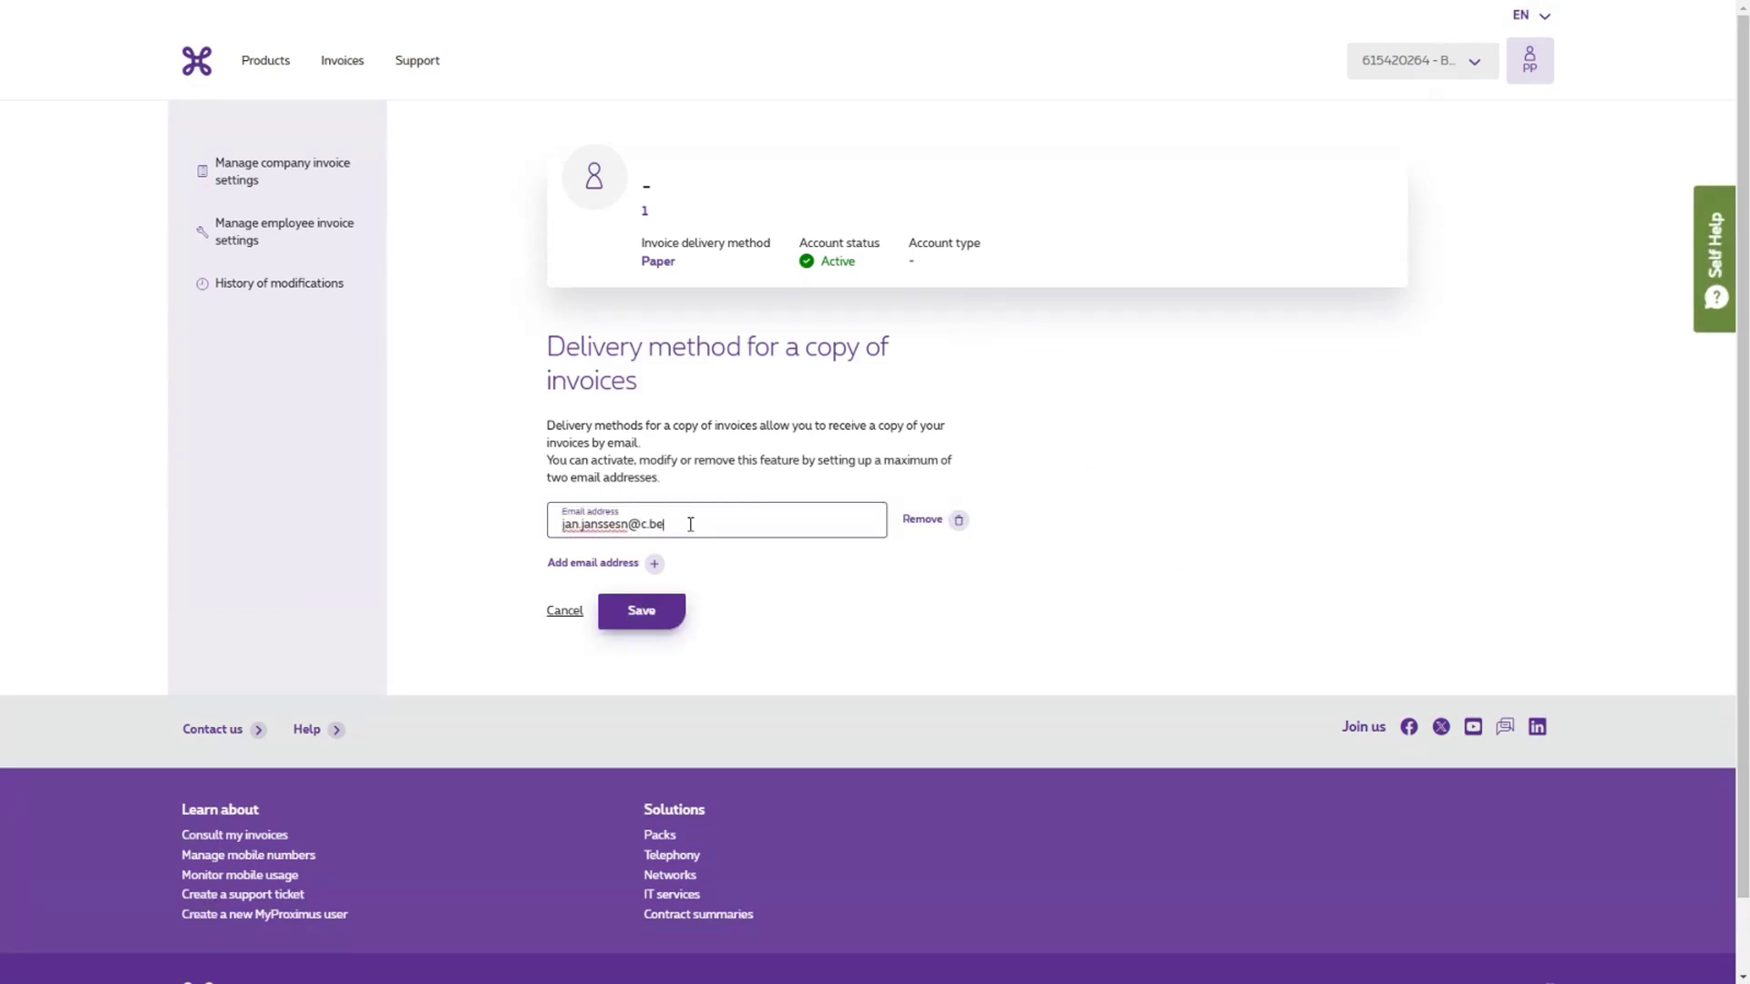
left_click(655, 563)
left_click(565, 664)
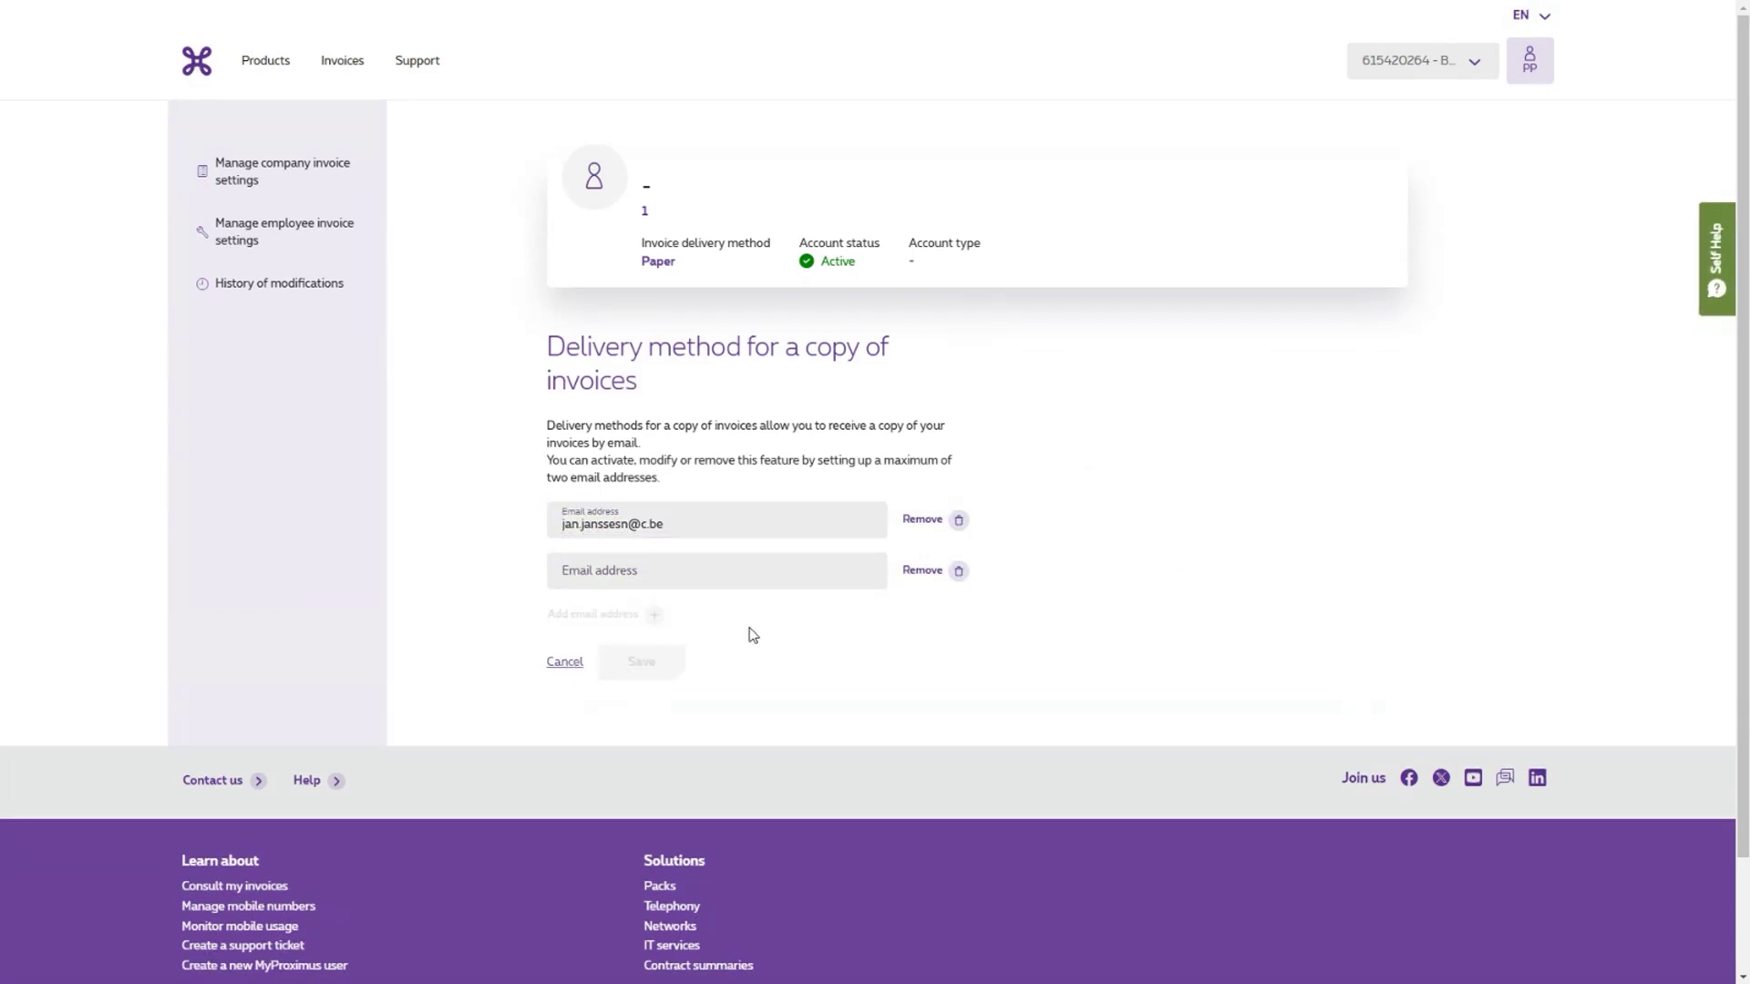
scroll(868, 442, "down", 4)
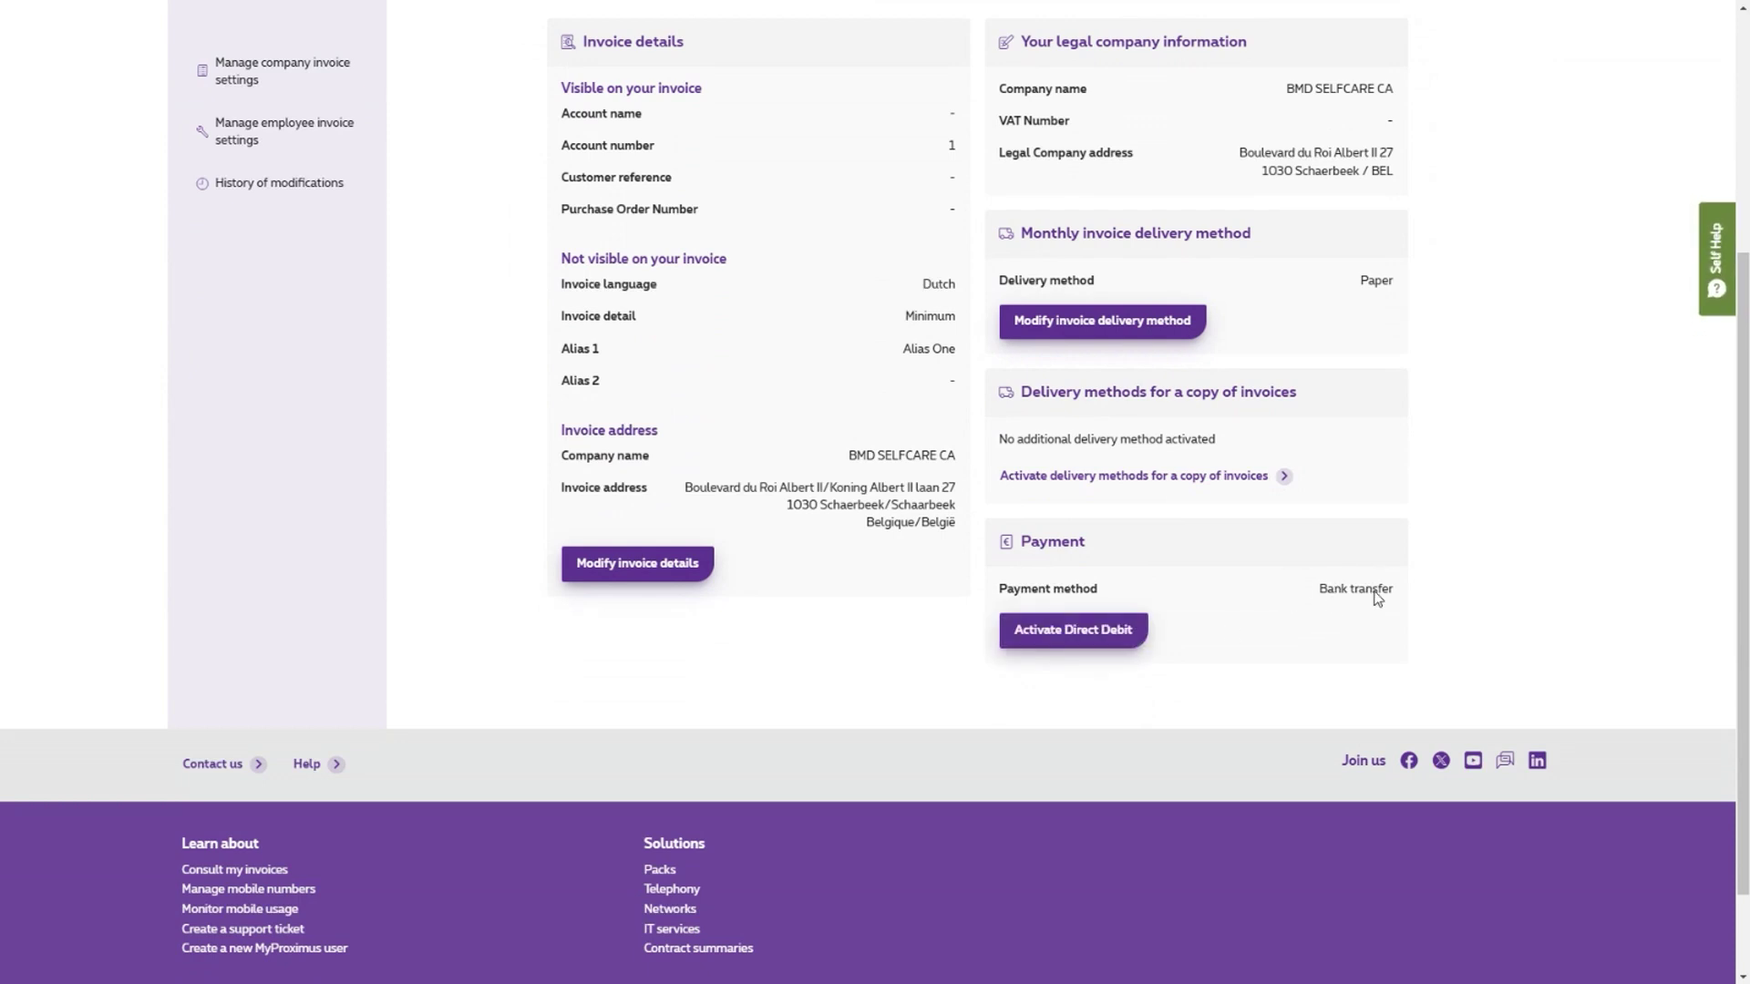
- Try the direct debit IBAN and e-mail confirmation fields unsaved, then open employee invoice accounts
left_click(1072, 630)
scroll(1057, 617, "down", 3)
left_click(596, 356)
left_click(572, 521)
left_click(560, 521)
left_click(637, 581)
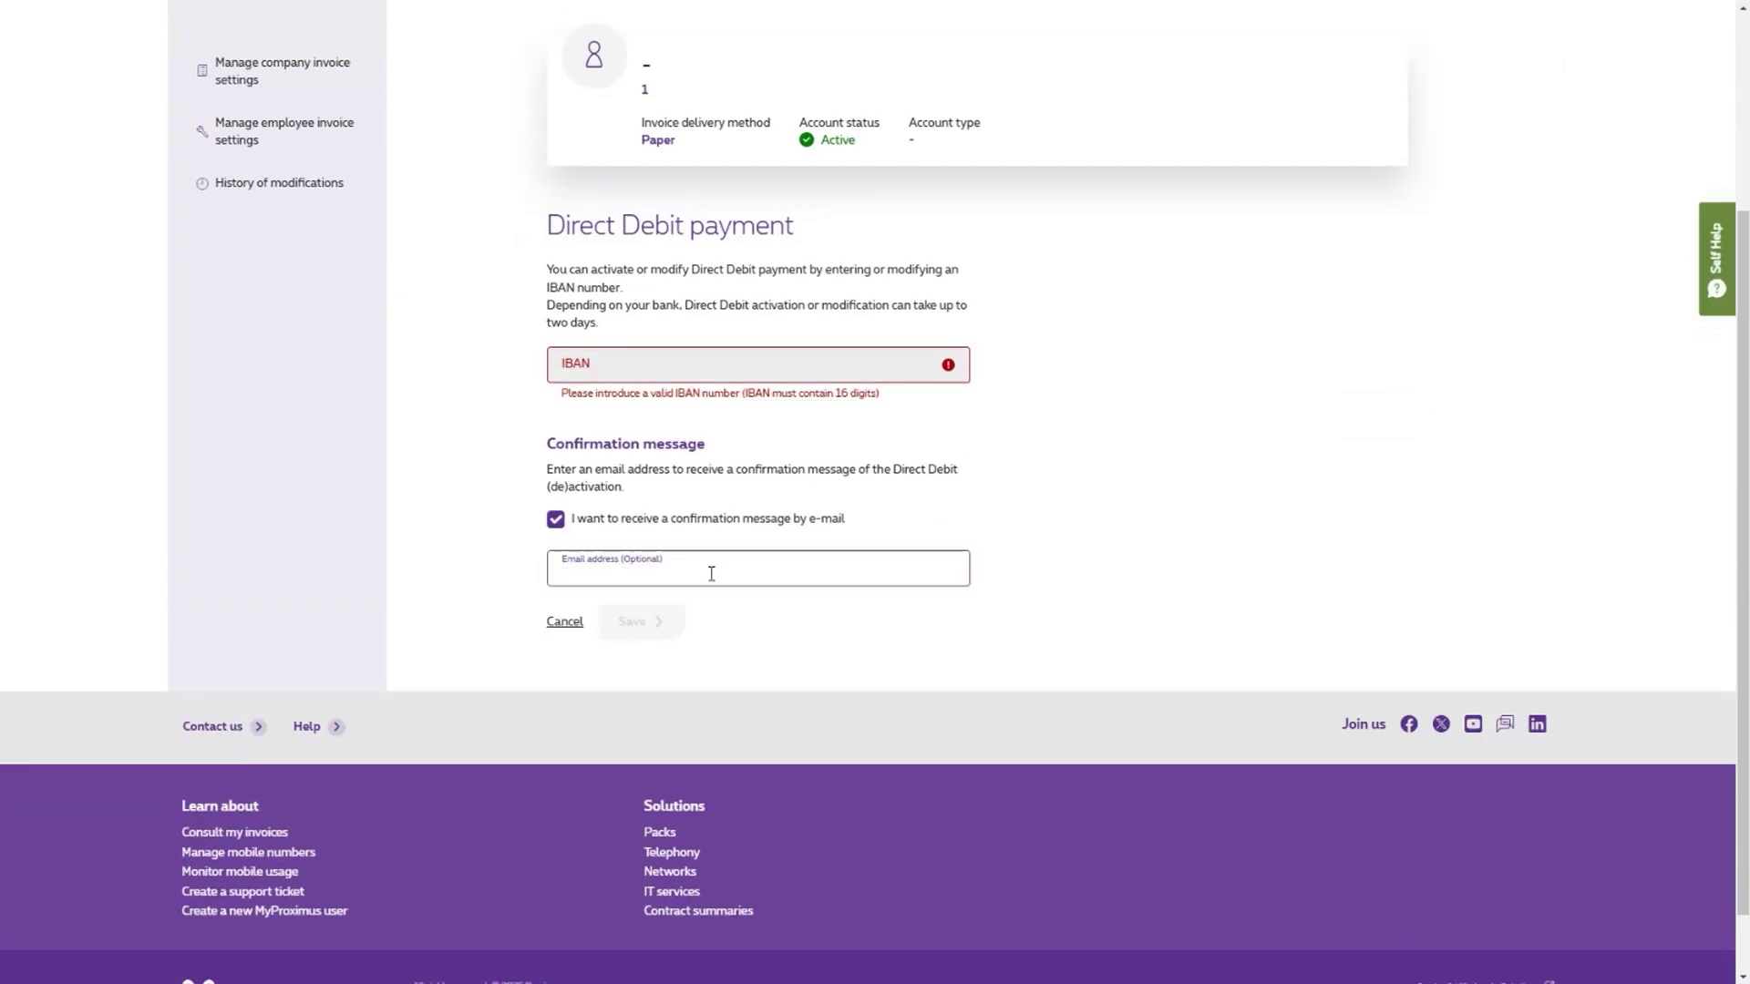
scroll(911, 506, "up", 3)
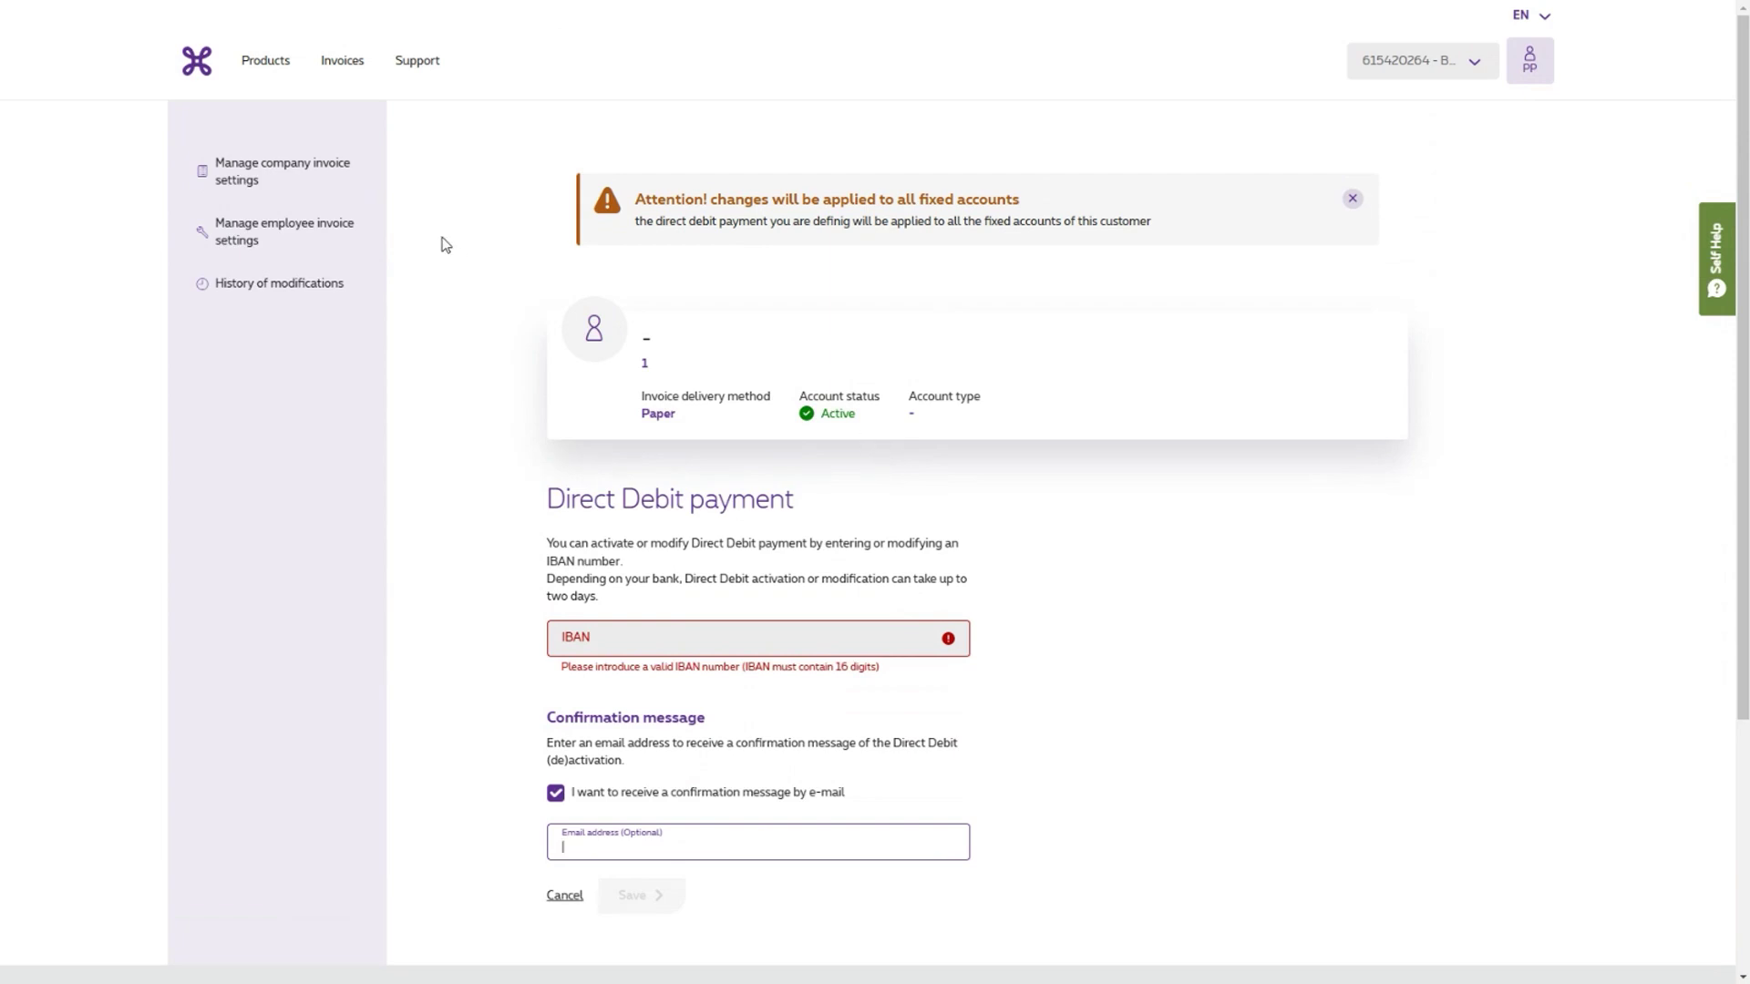
left_click(315, 234)
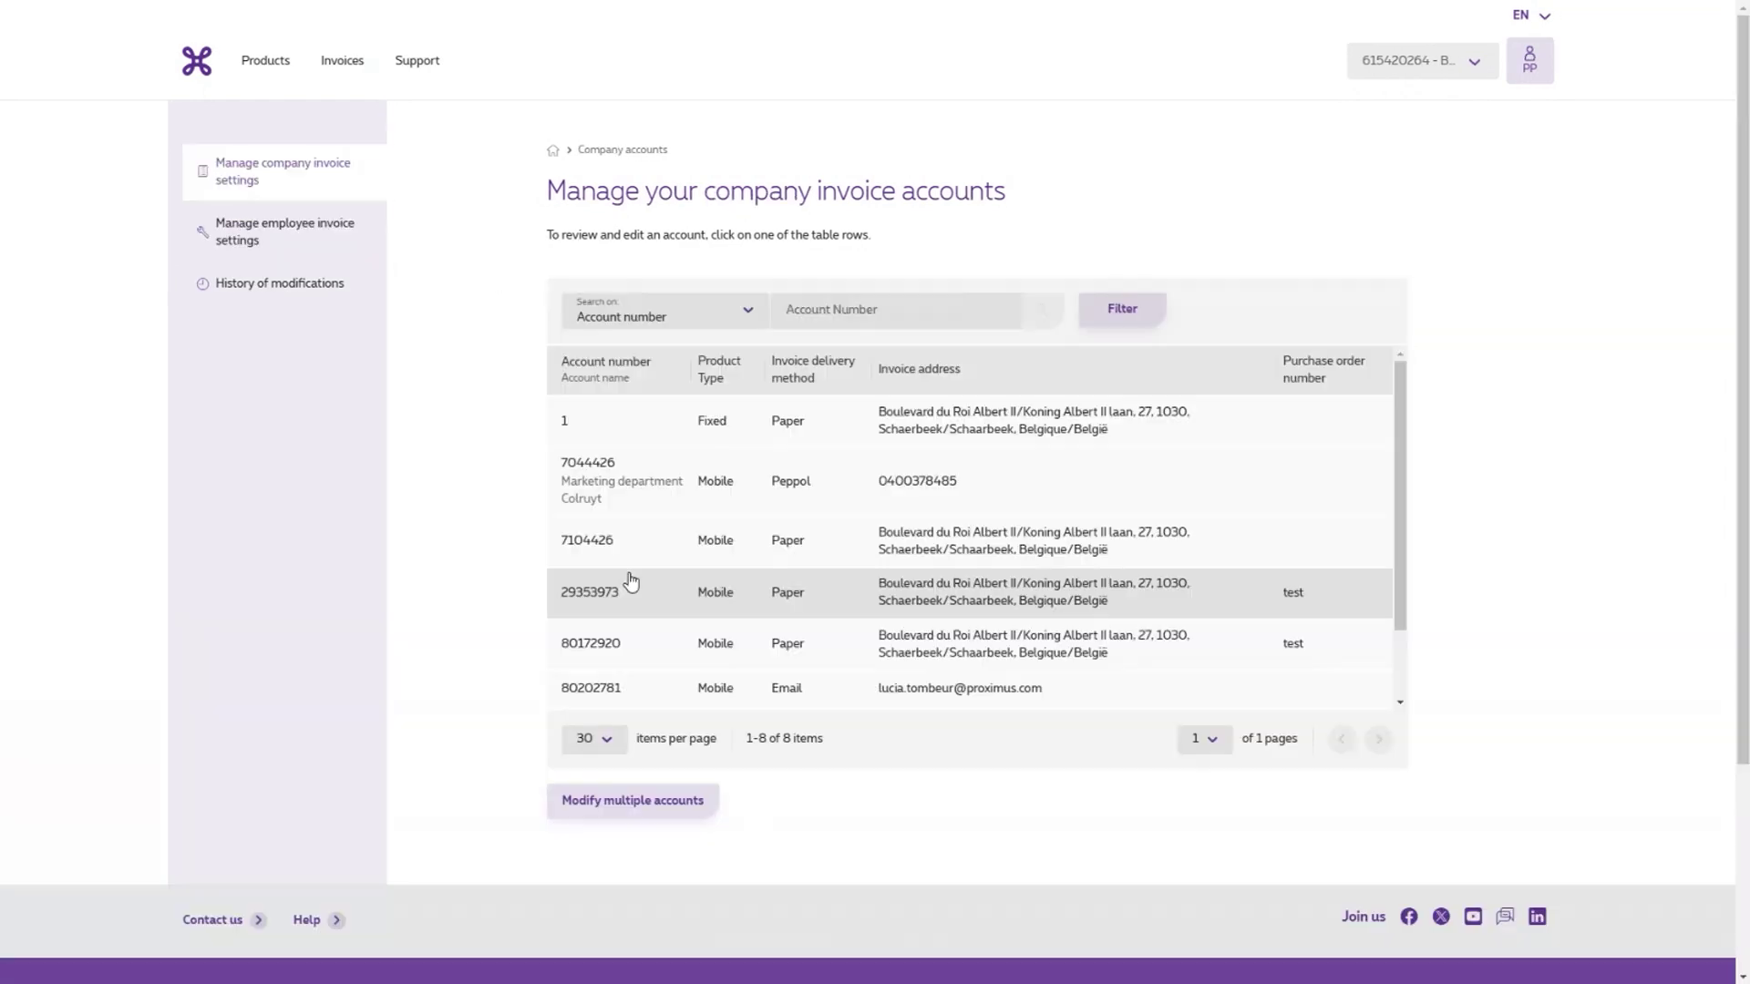
- Choose to modify invoice account details for multiple accounts and download the prefilled 8-account template
scroll(625, 578, "down", 3)
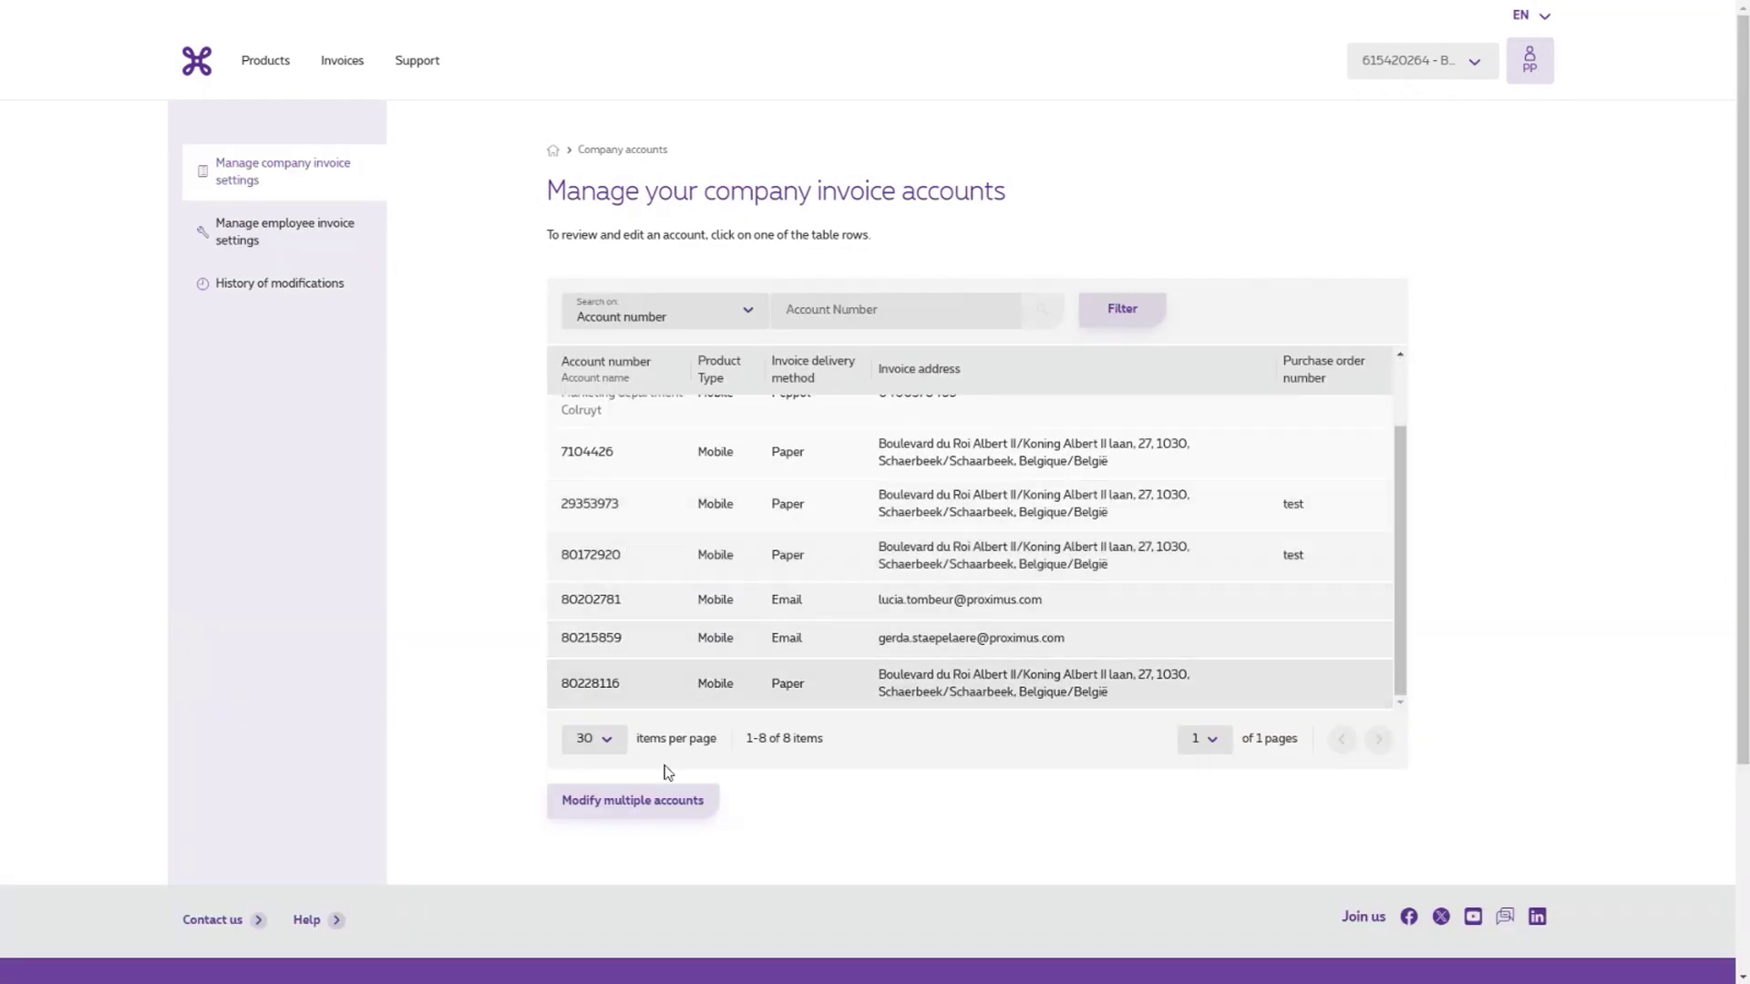
left_click(635, 807)
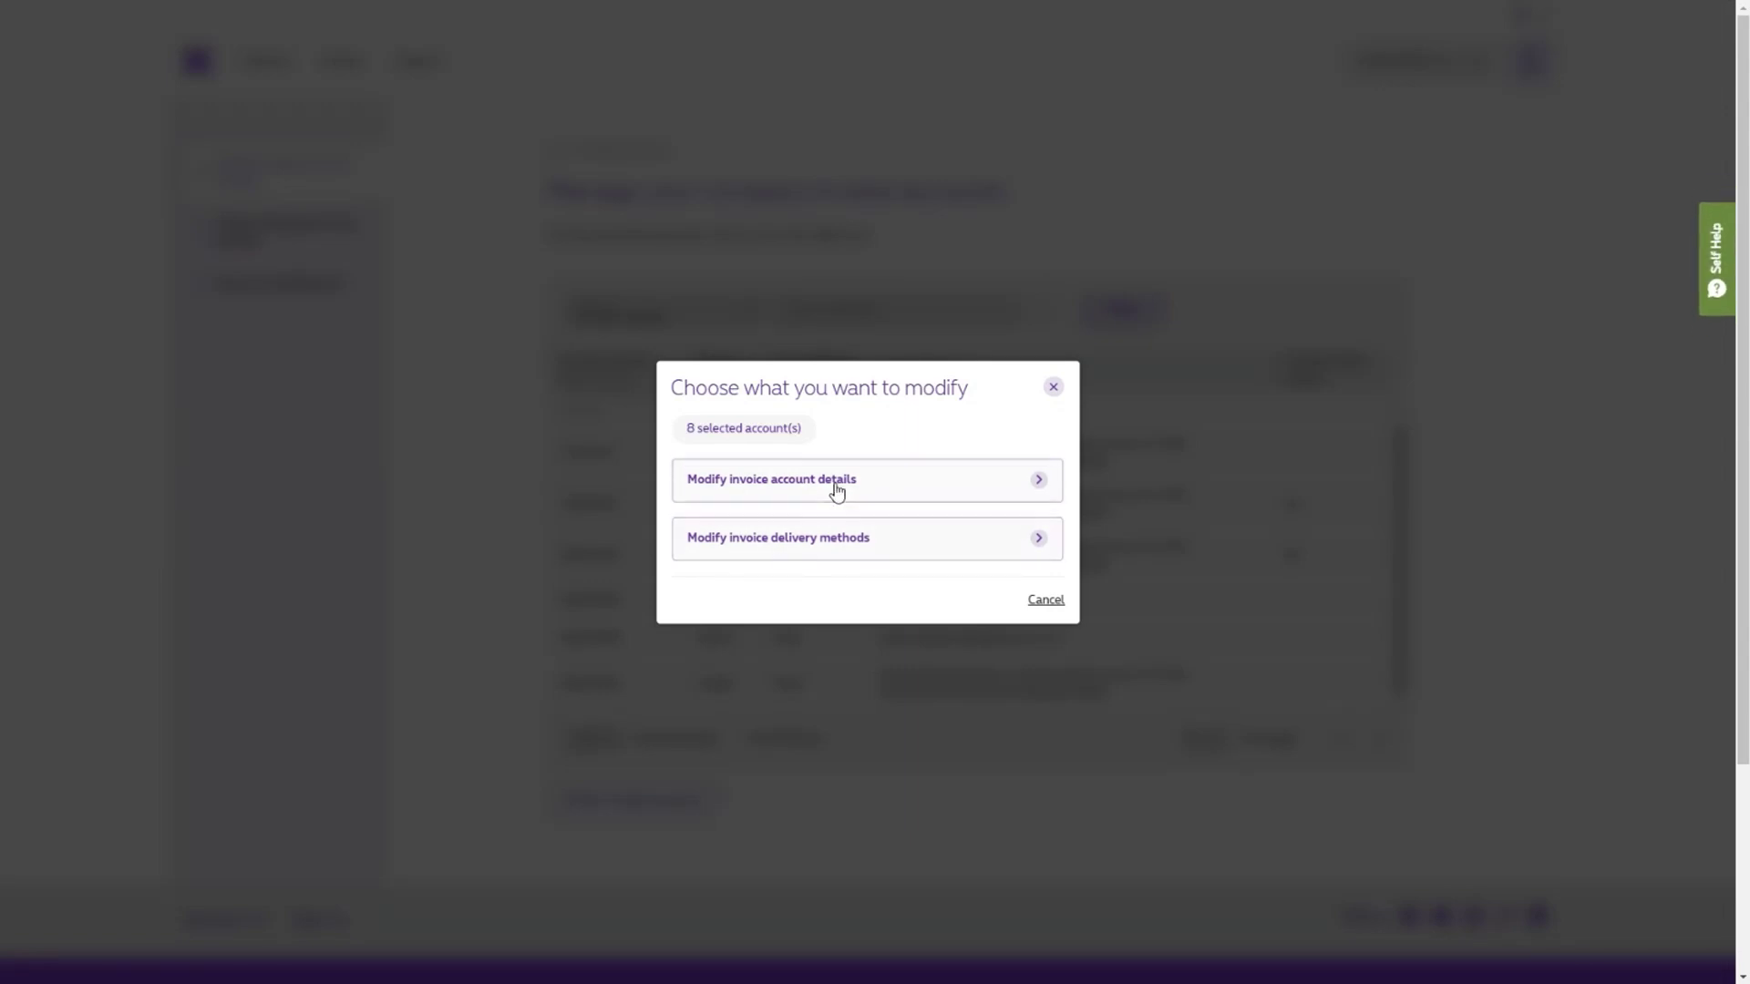
left_click(737, 489)
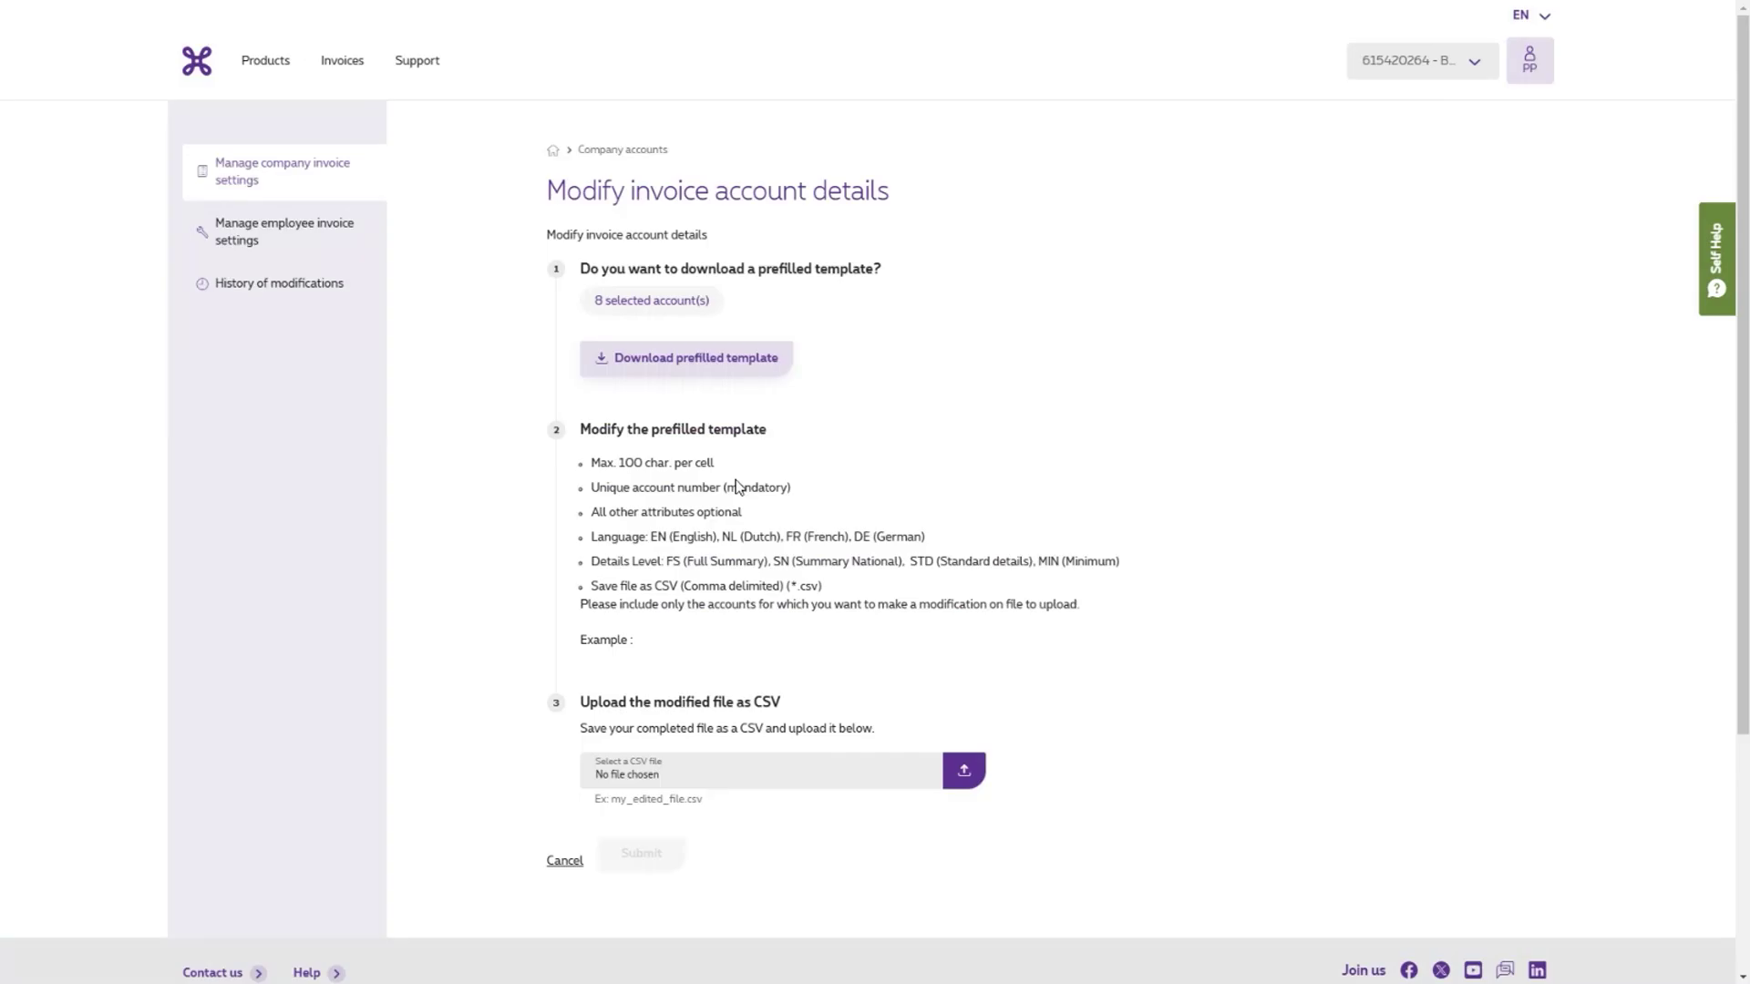
left_click(687, 363)
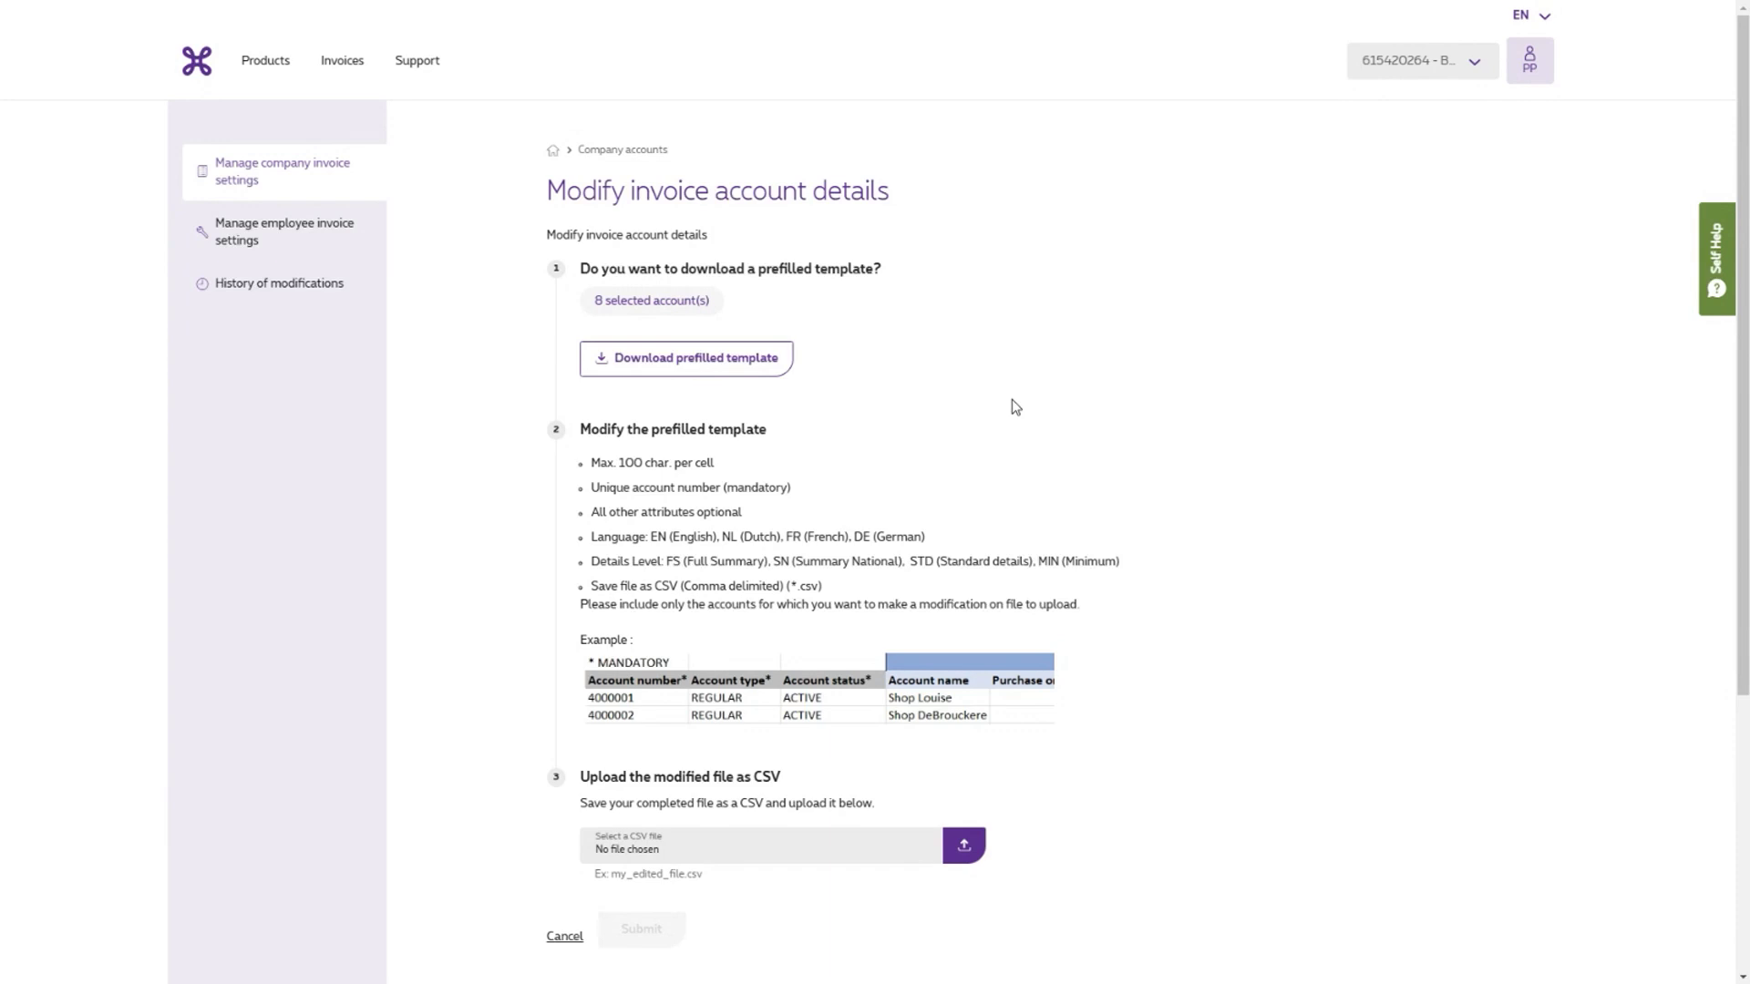
- Upload the edited CSV file, submit it, and open the history of modifications
scroll(1015, 407, "down", 2)
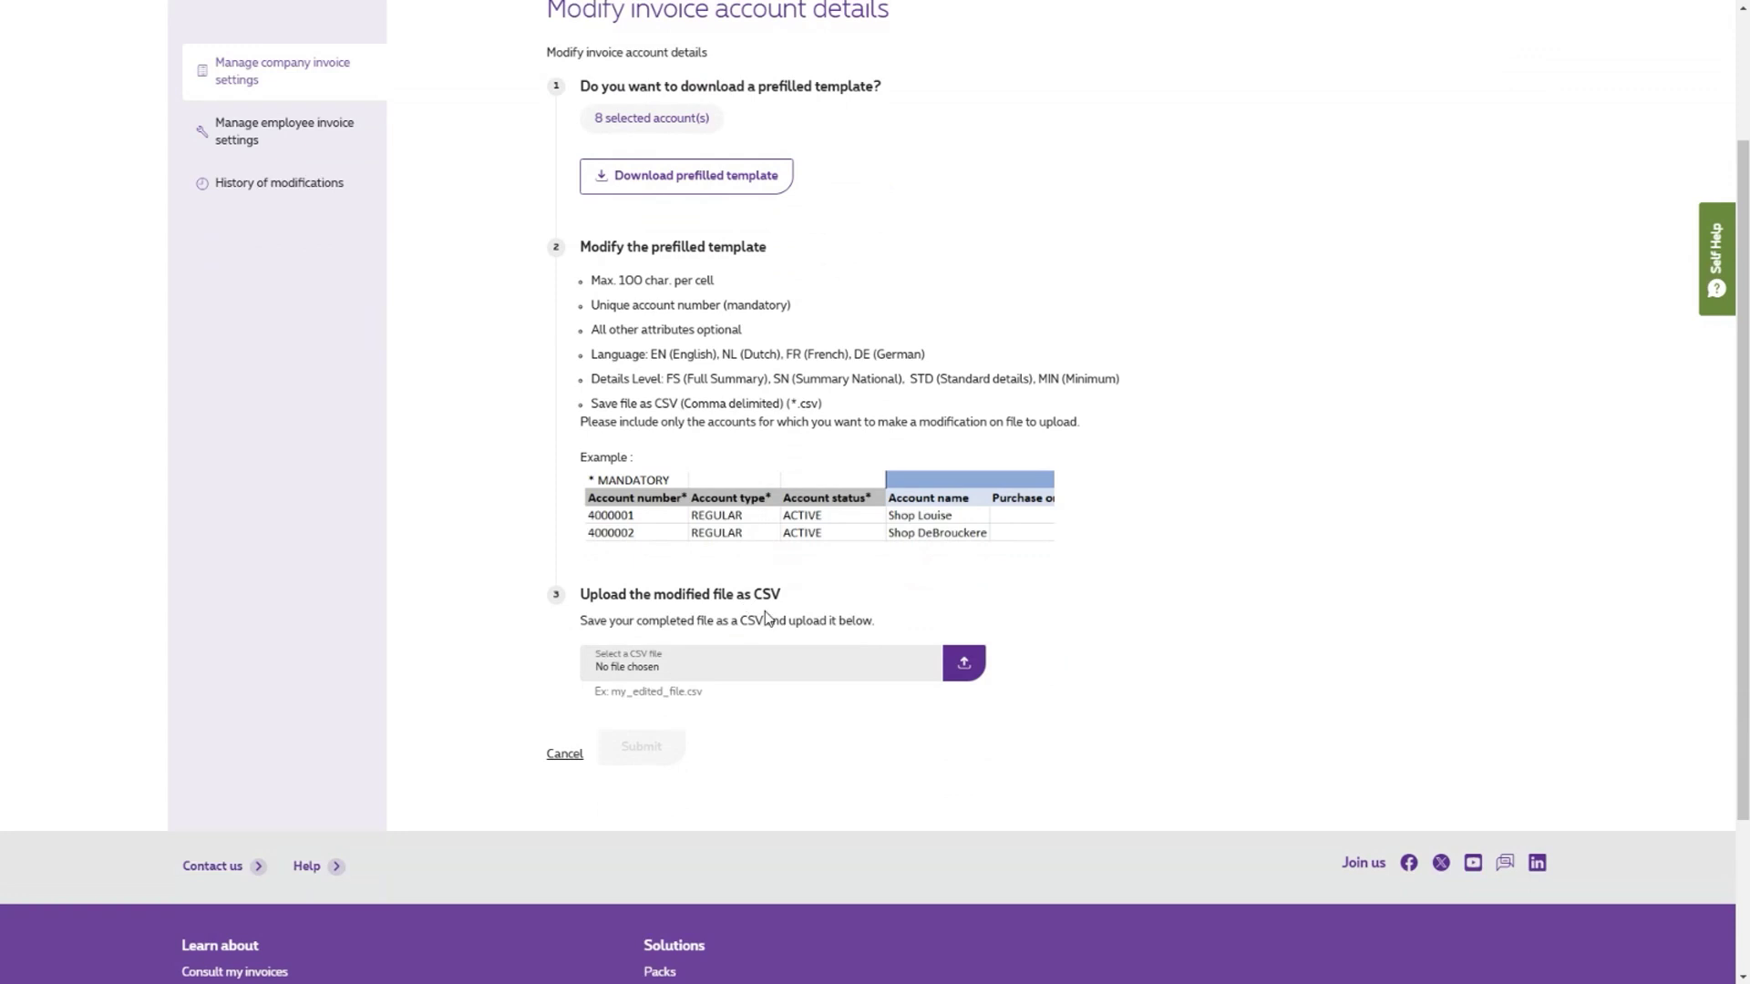
left_click(754, 666)
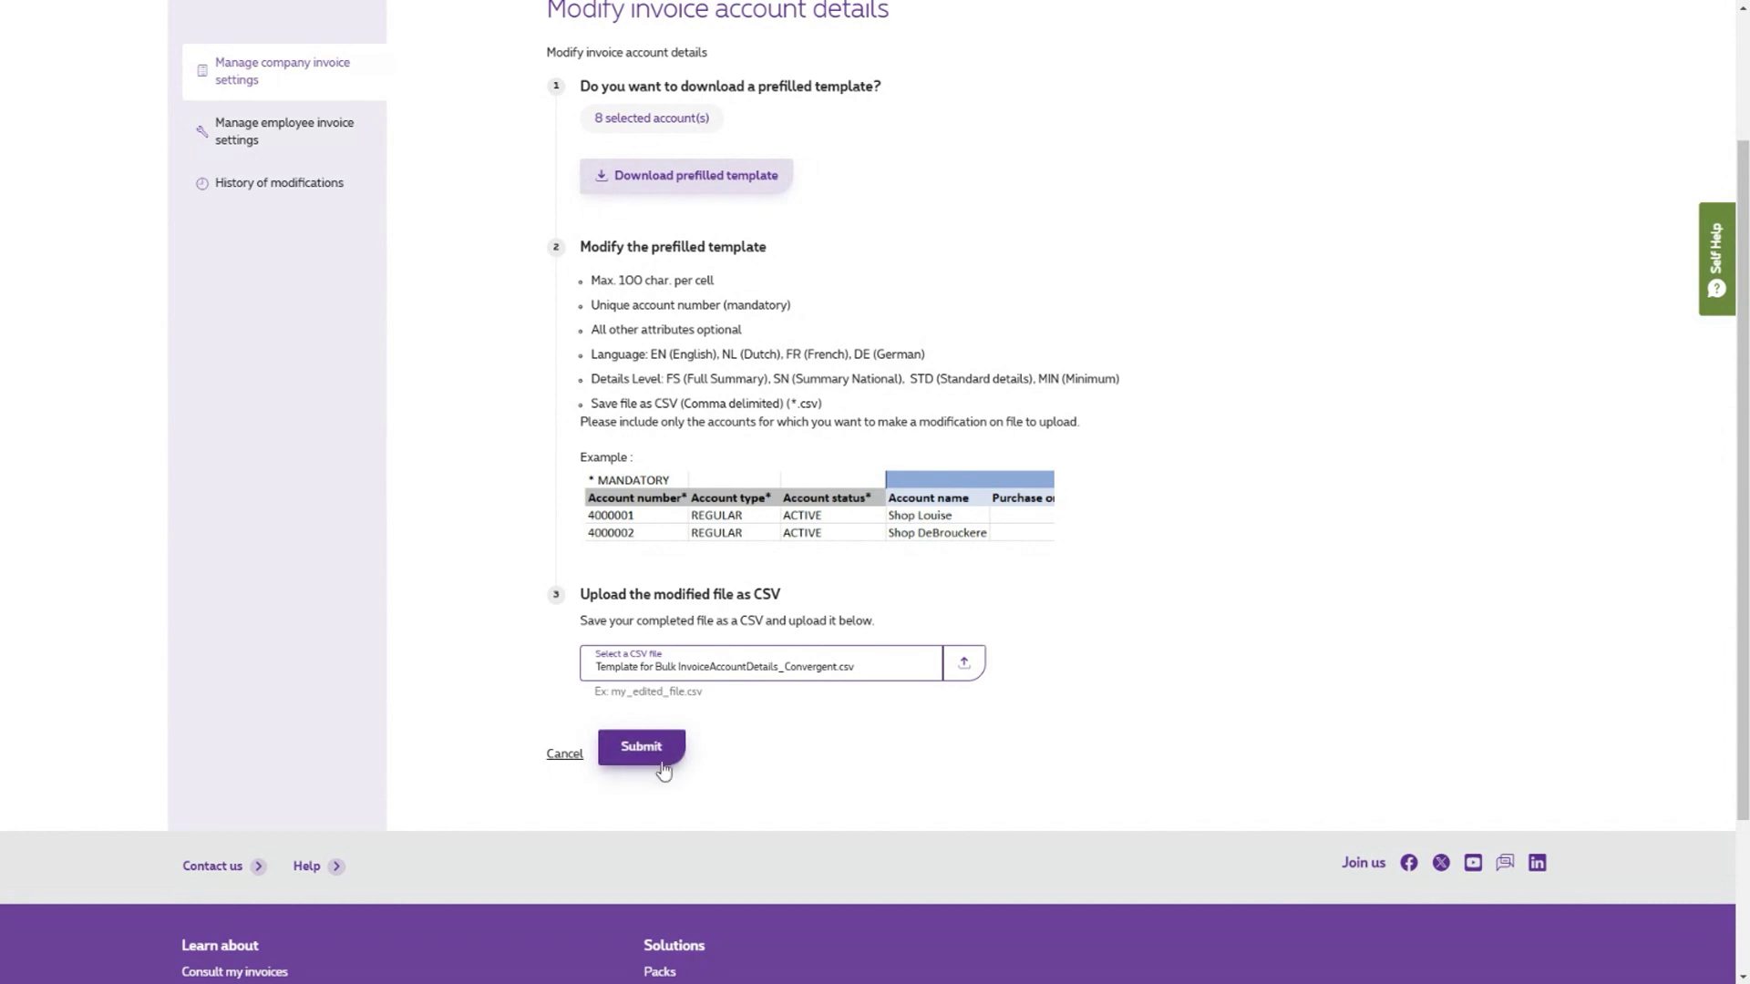
left_click(654, 755)
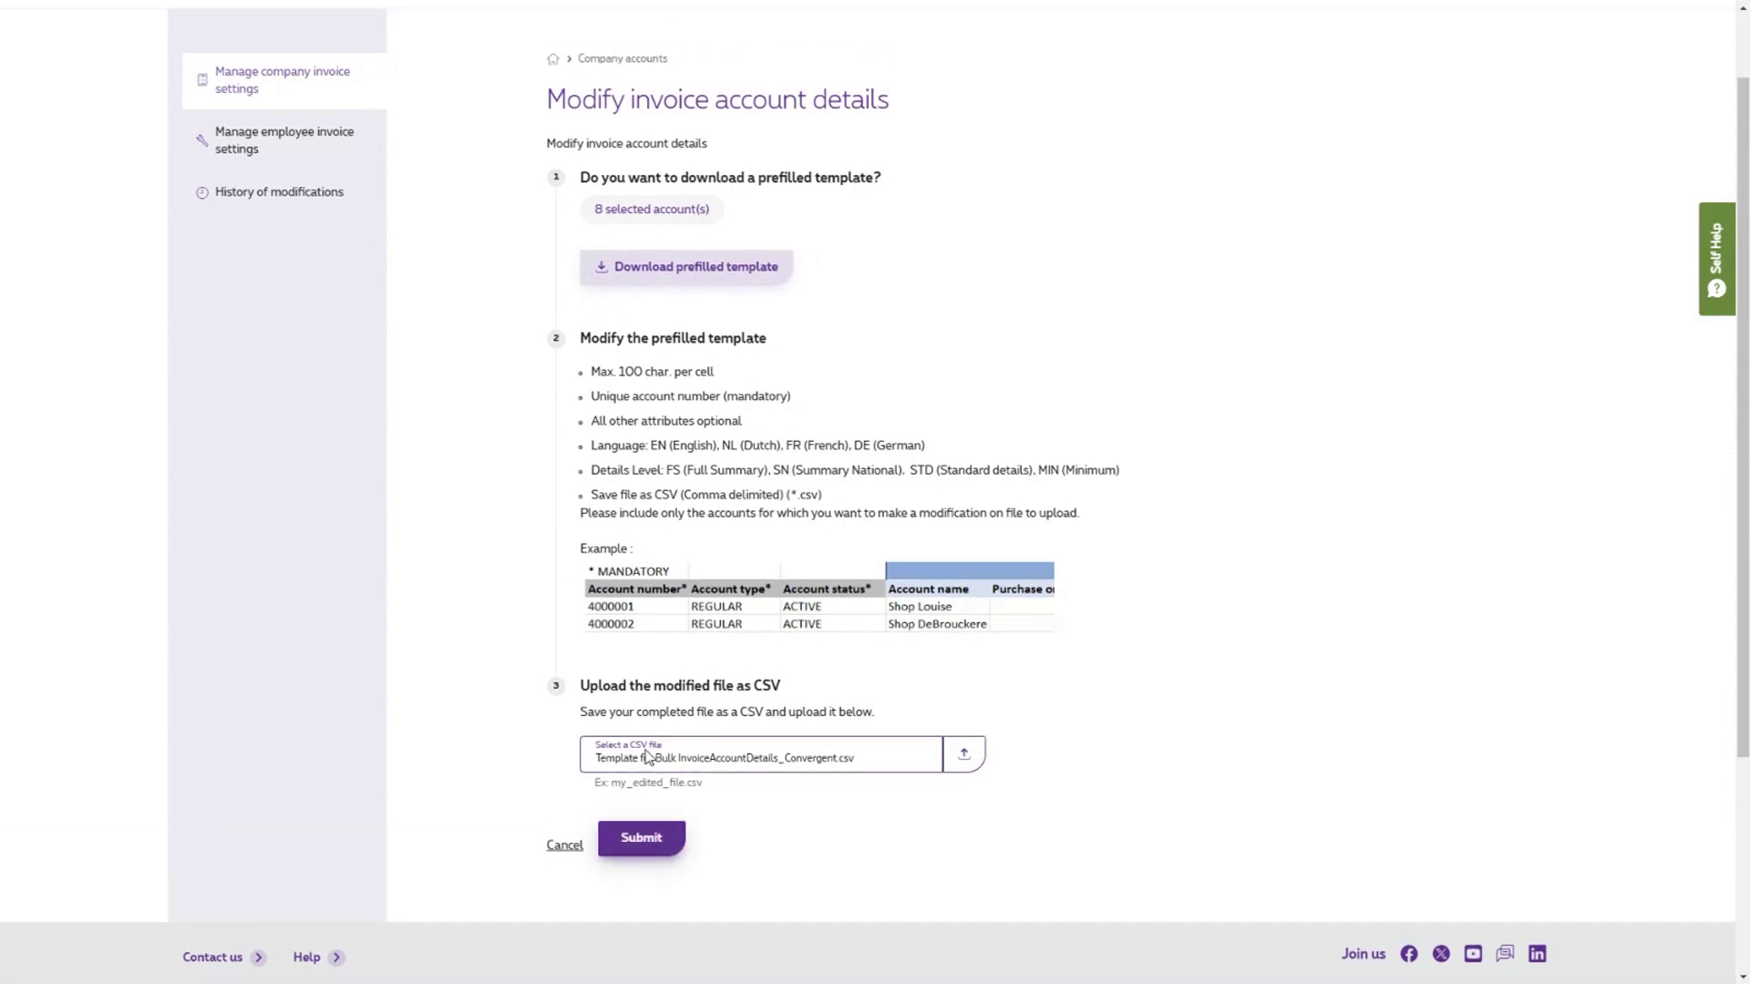
scroll(668, 661, "up", 1)
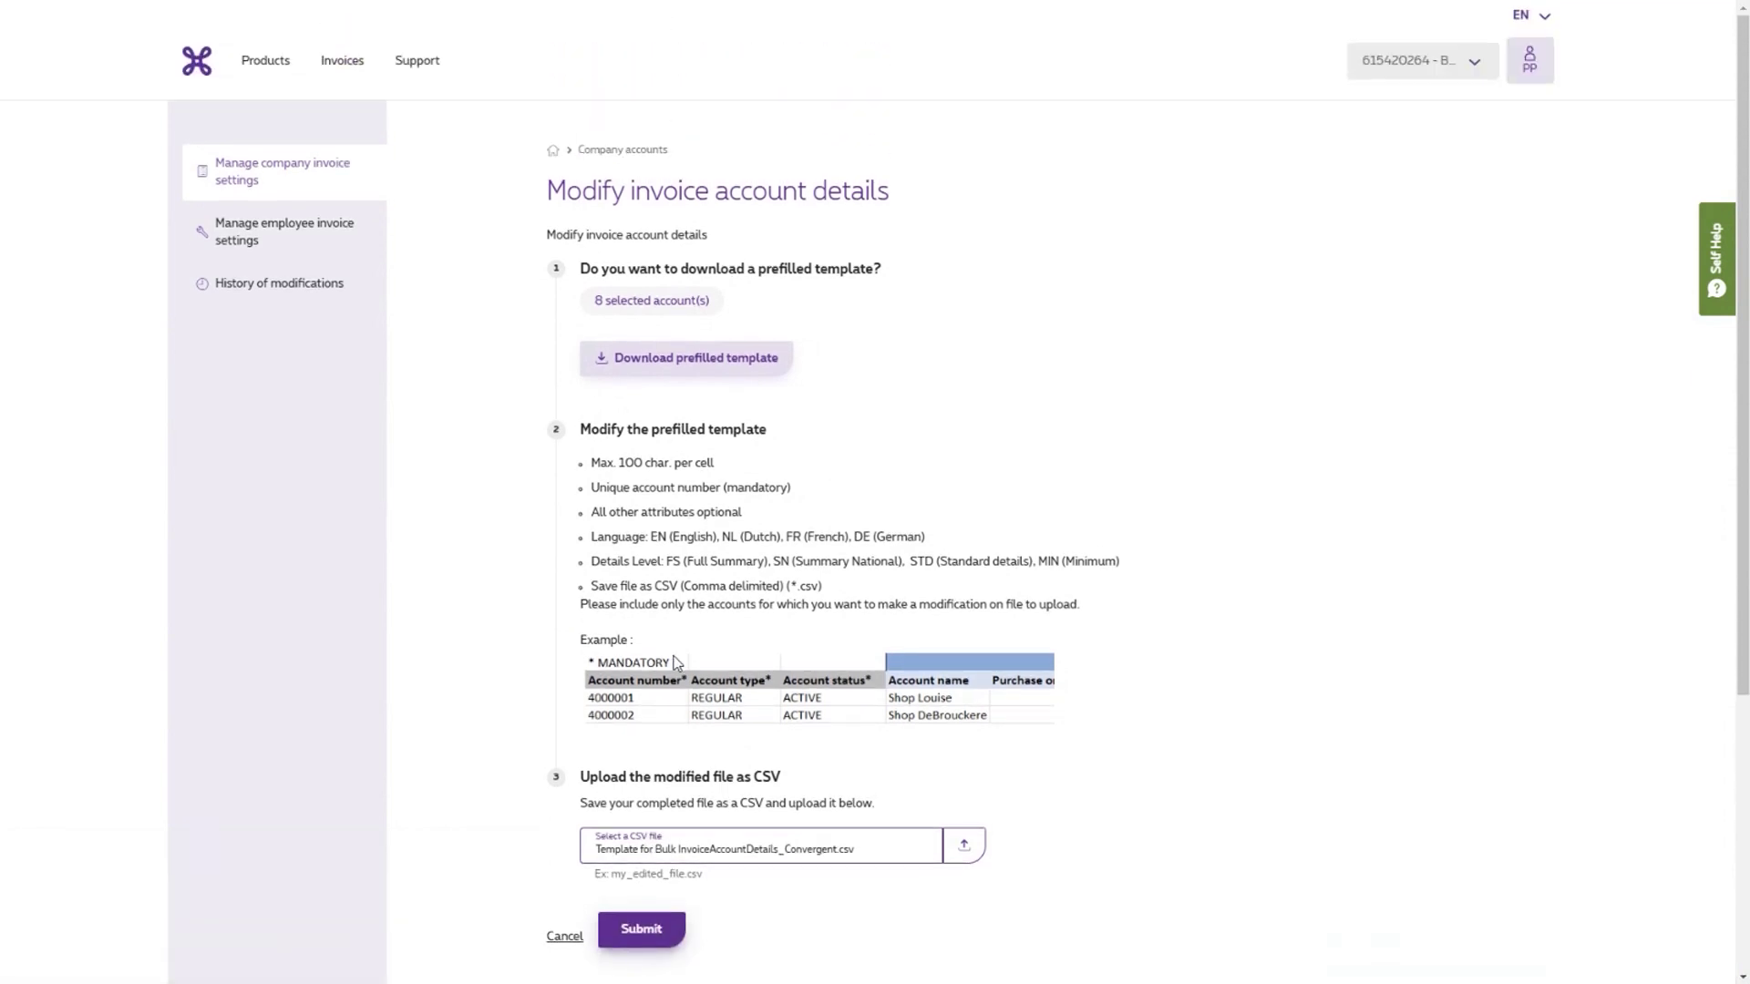
left_click(258, 286)
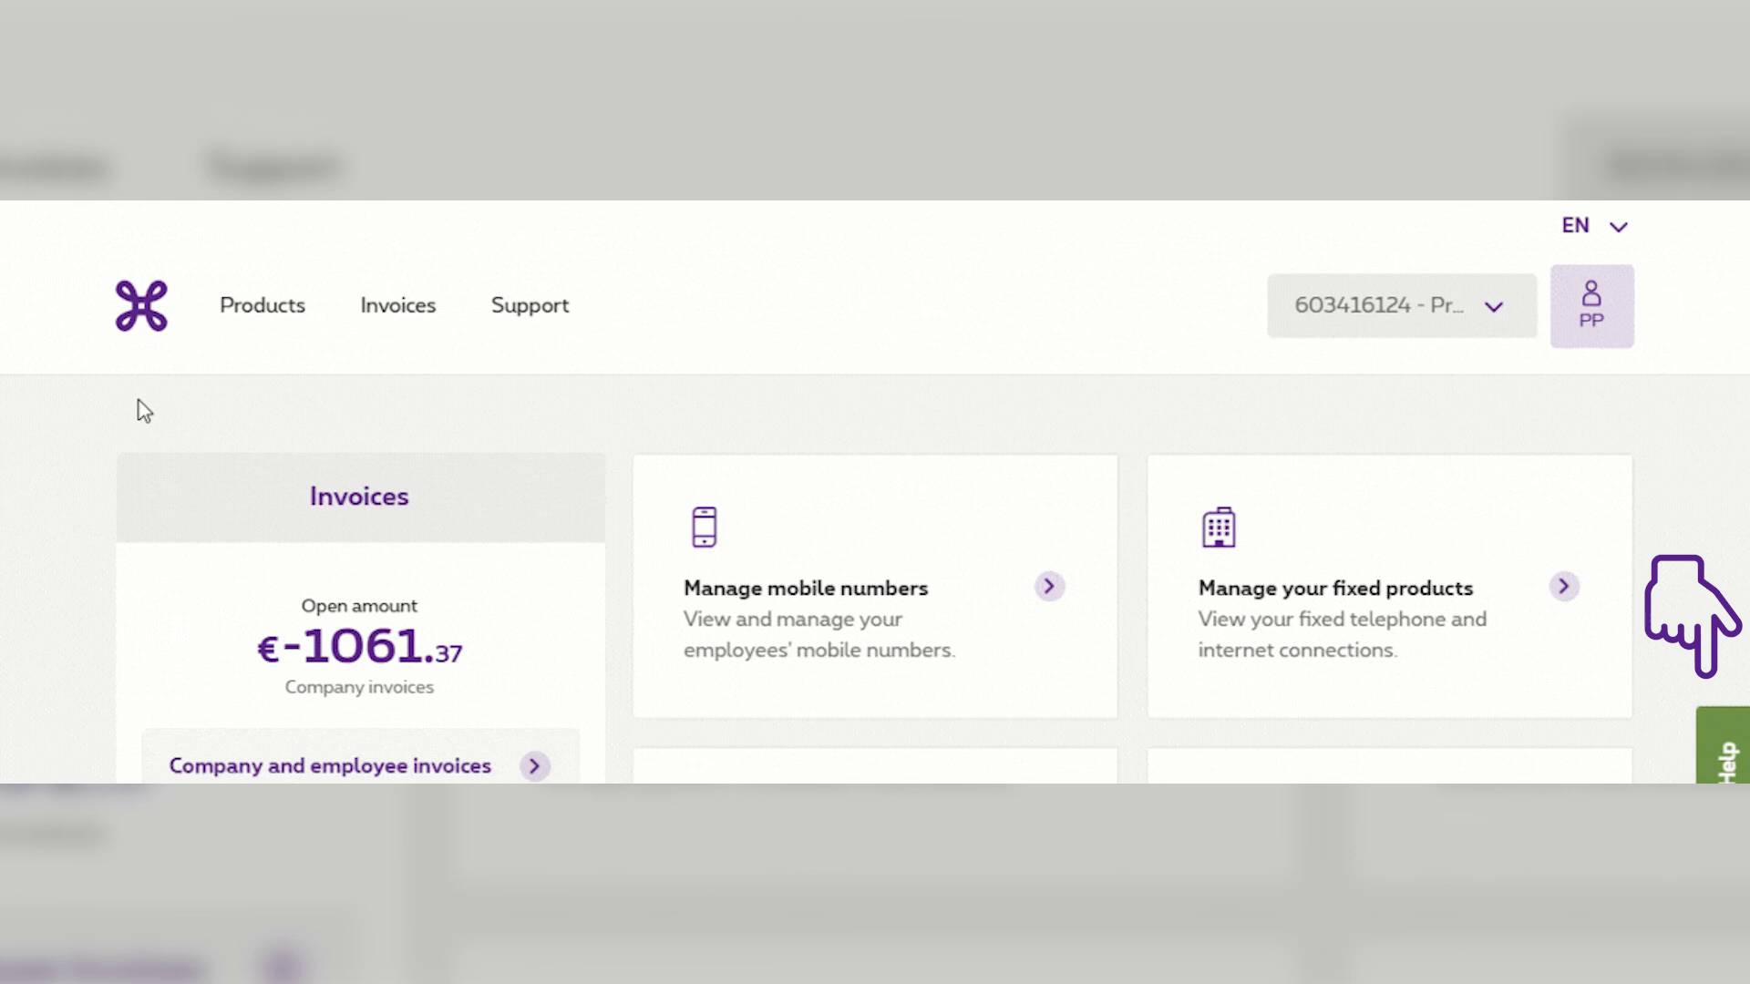
- Open the Self Help panel and briefly expand, then collapse, the What's new? topic
left_click(1720, 729)
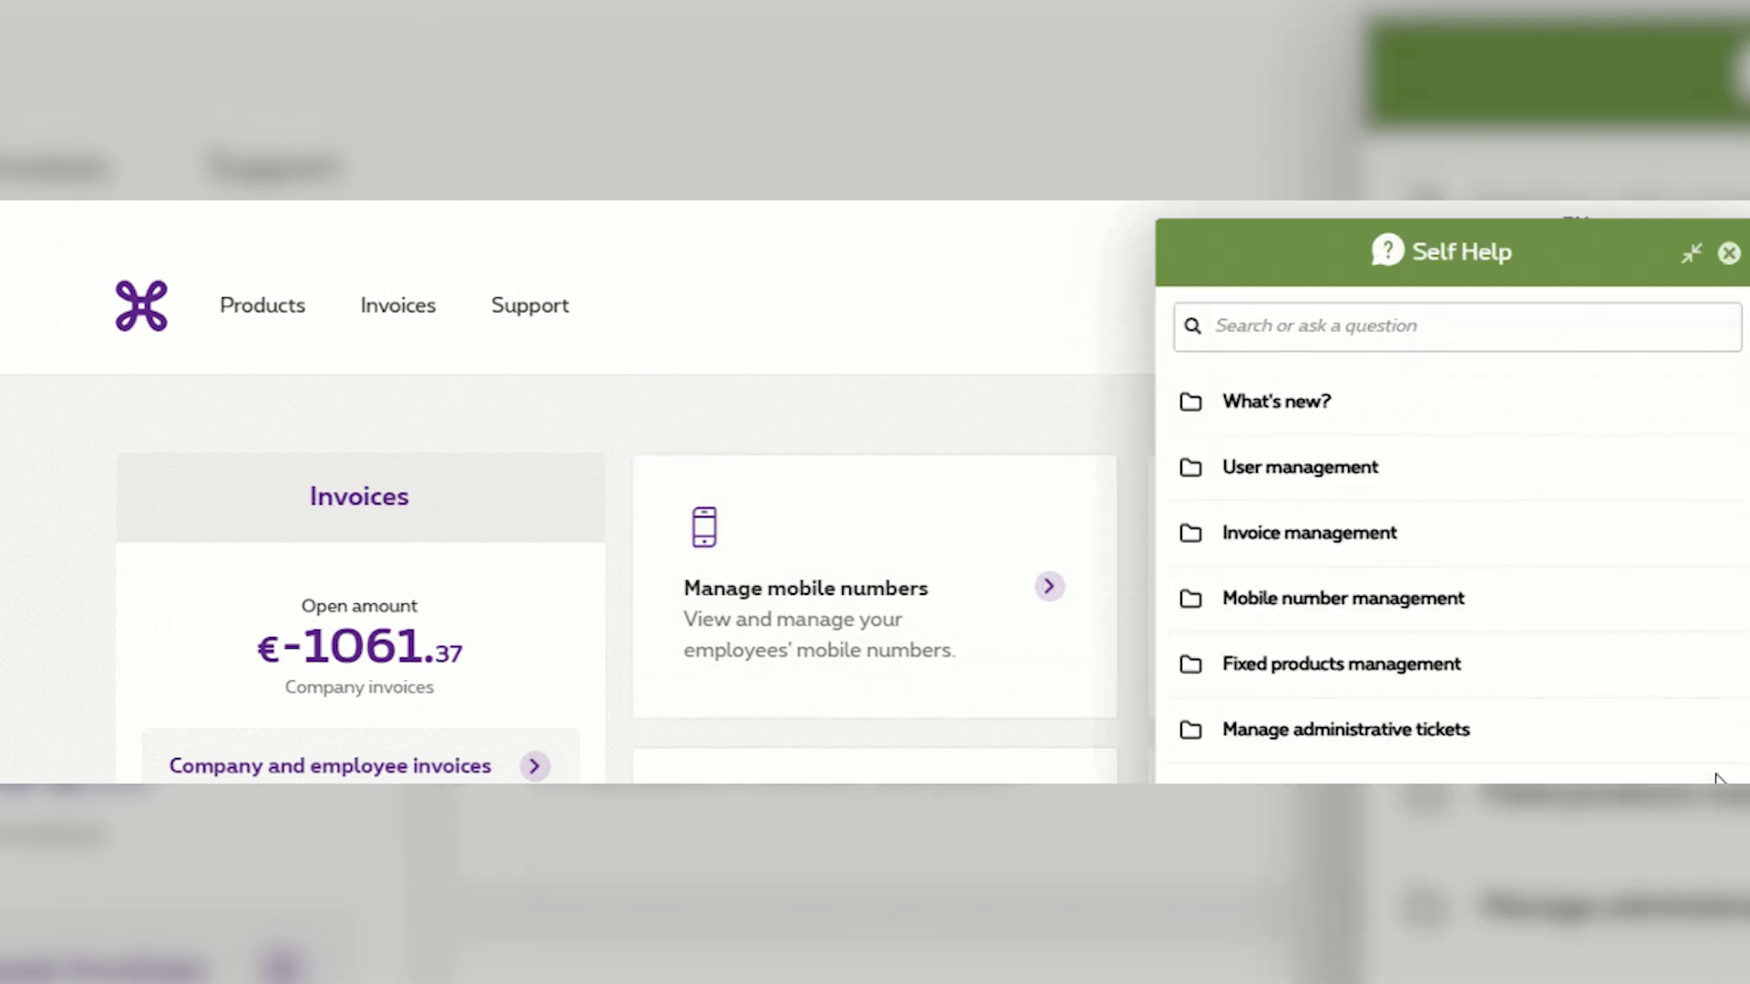
left_click(1723, 406)
left_click(1723, 410)
- Search Self Help for 'tour', returning 'Guided tour in MyProximus Enterprise'
left_click(1539, 328)
type("tour")
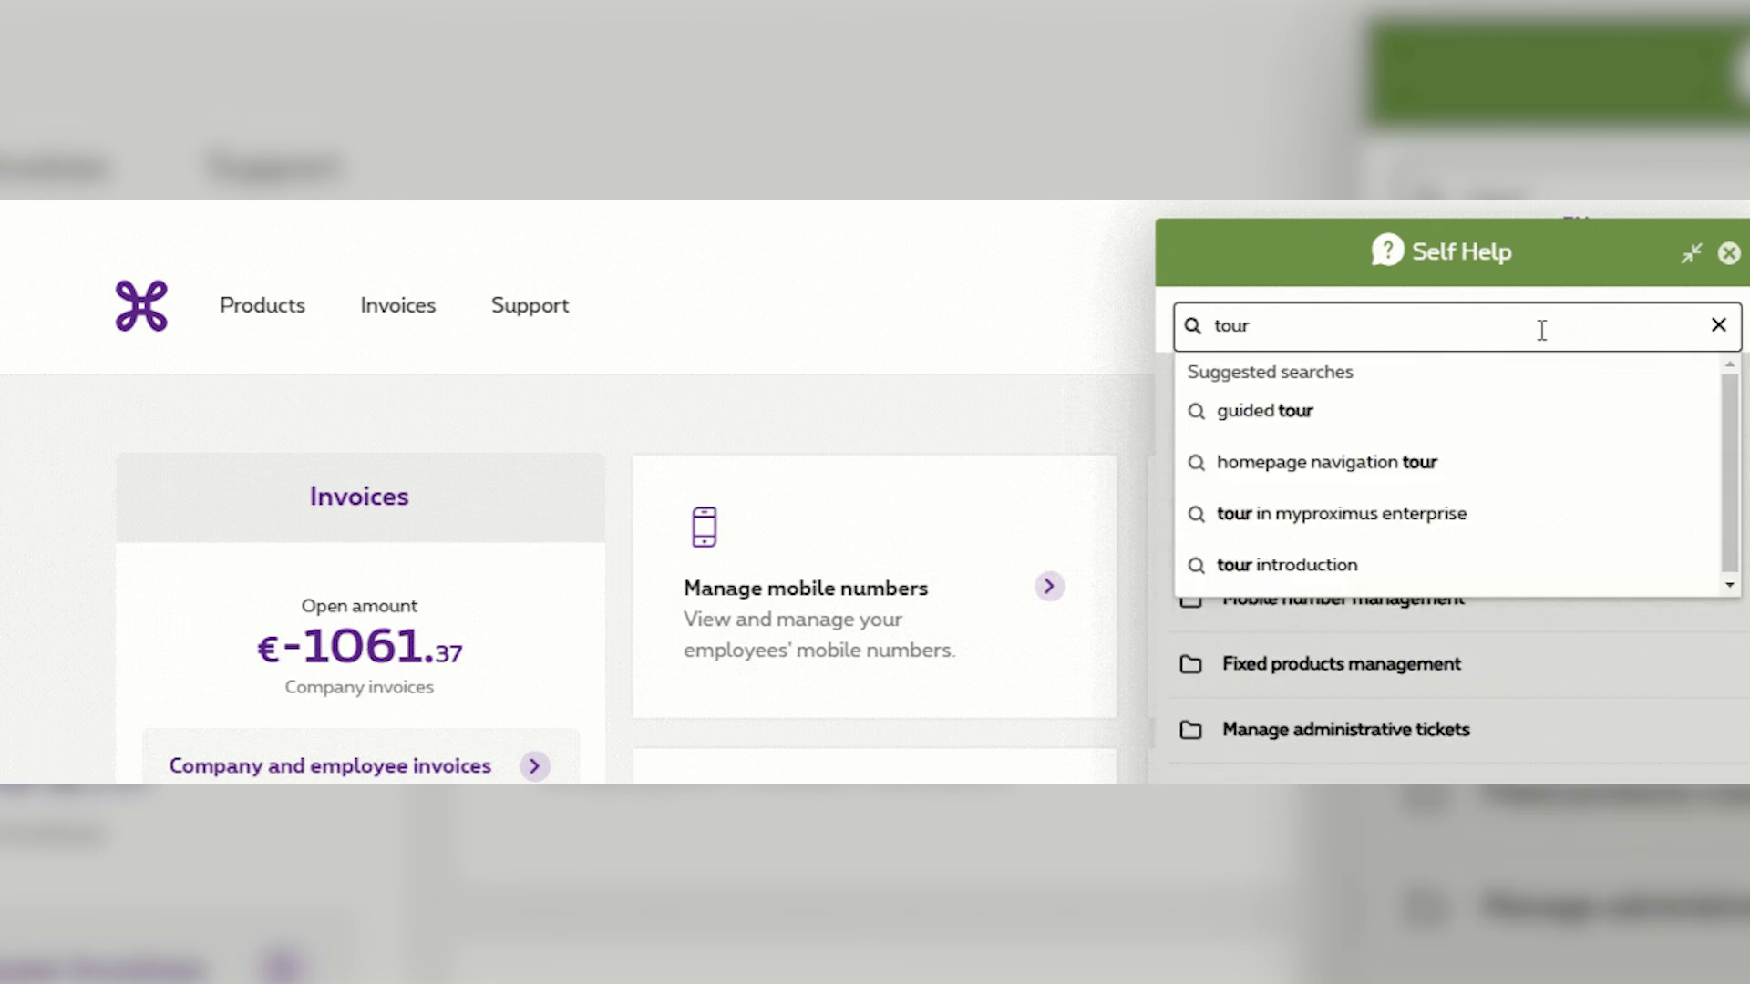
key("Return")
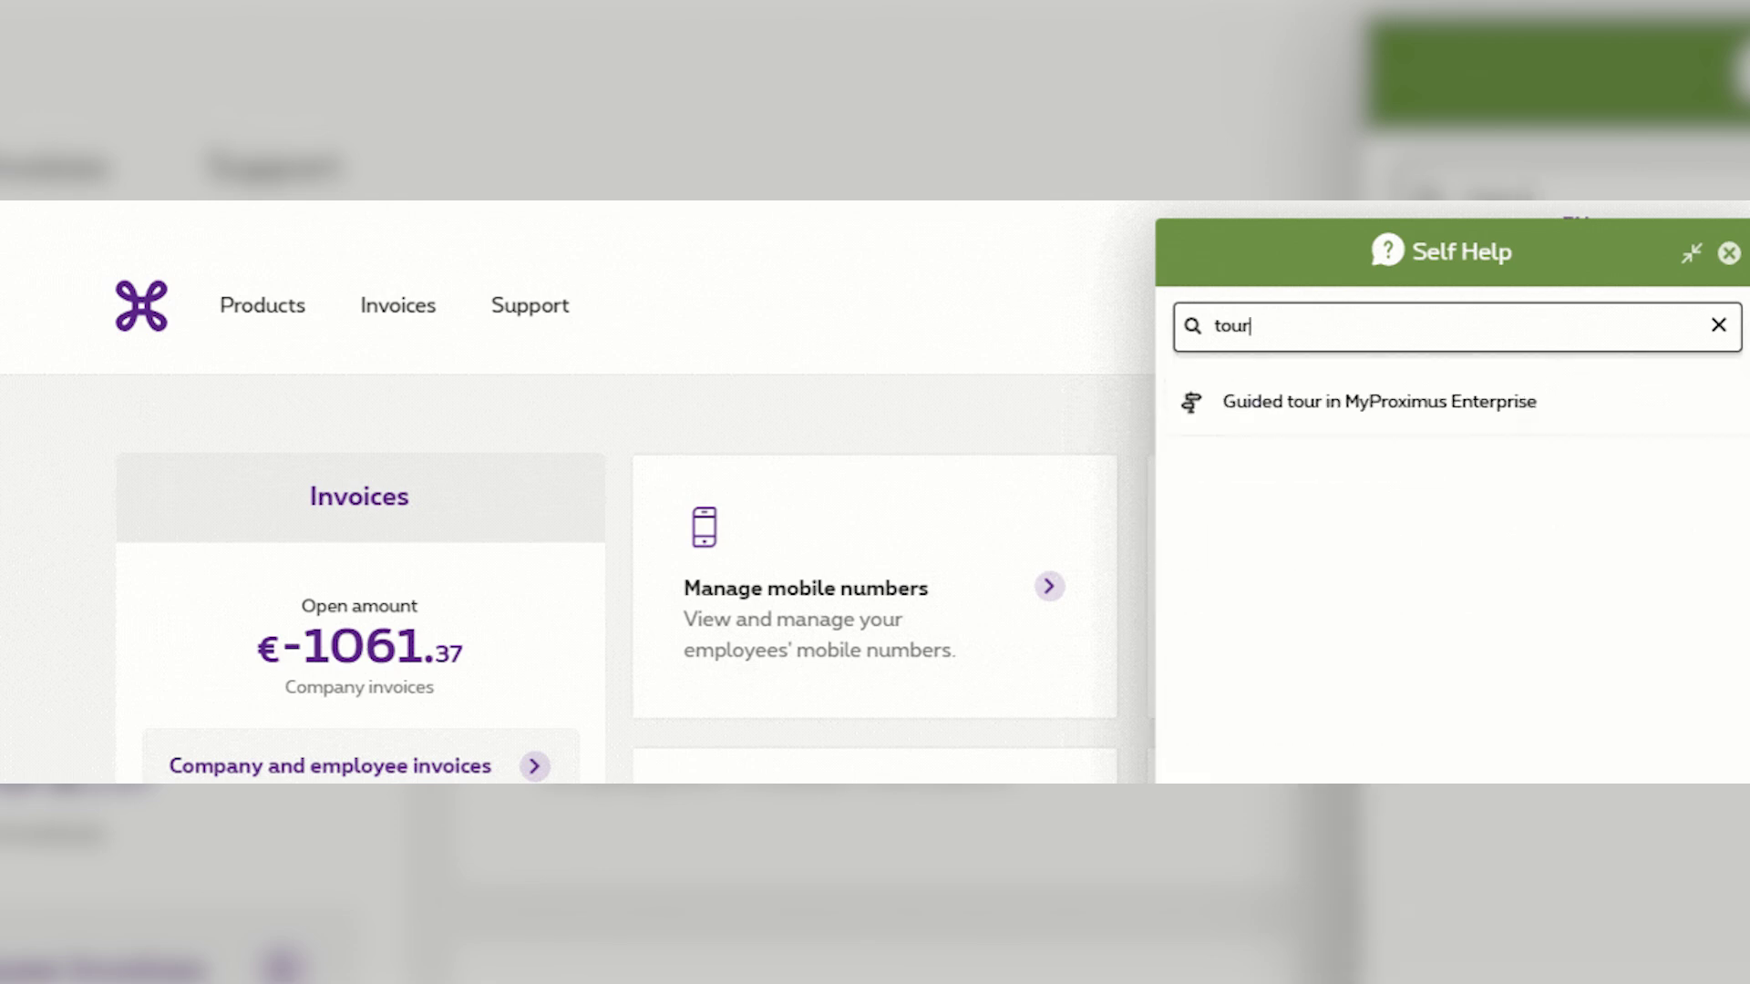